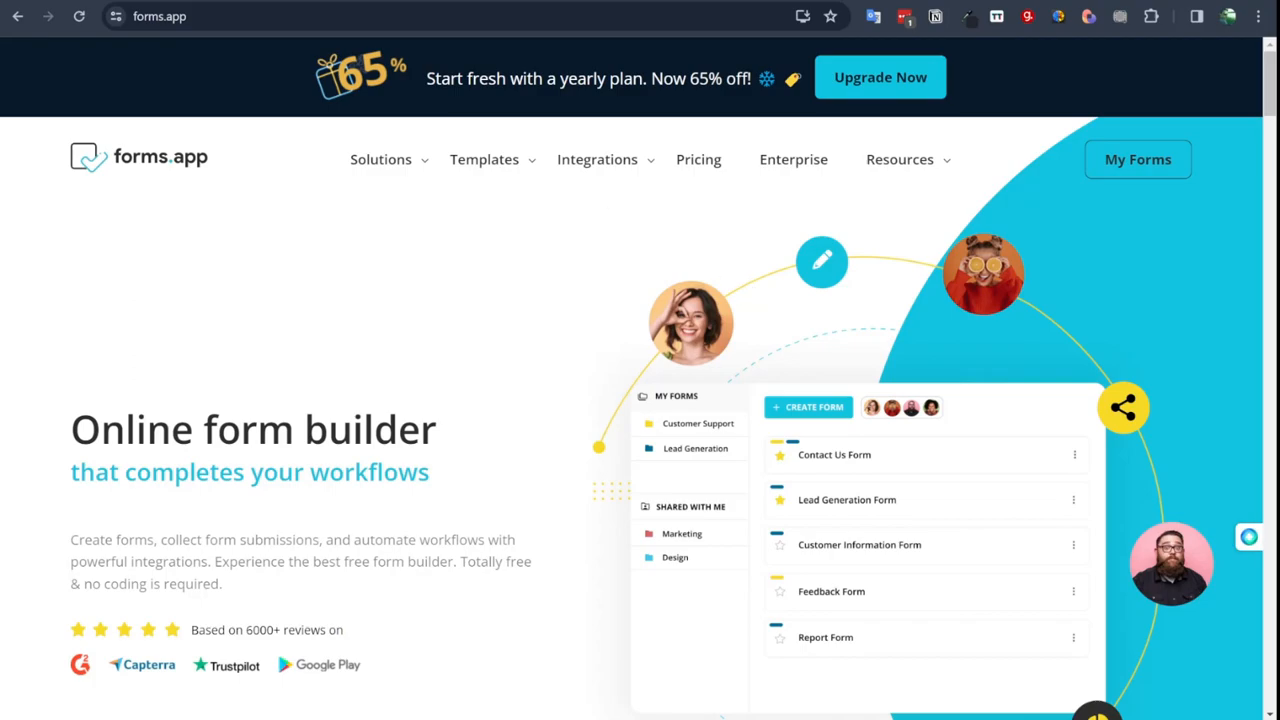
# Step: Switch to the BizBox interview with the forms.app co-founder and look over its introduction and first question
pyautogui.hotkey('ctrl', 'Tab')
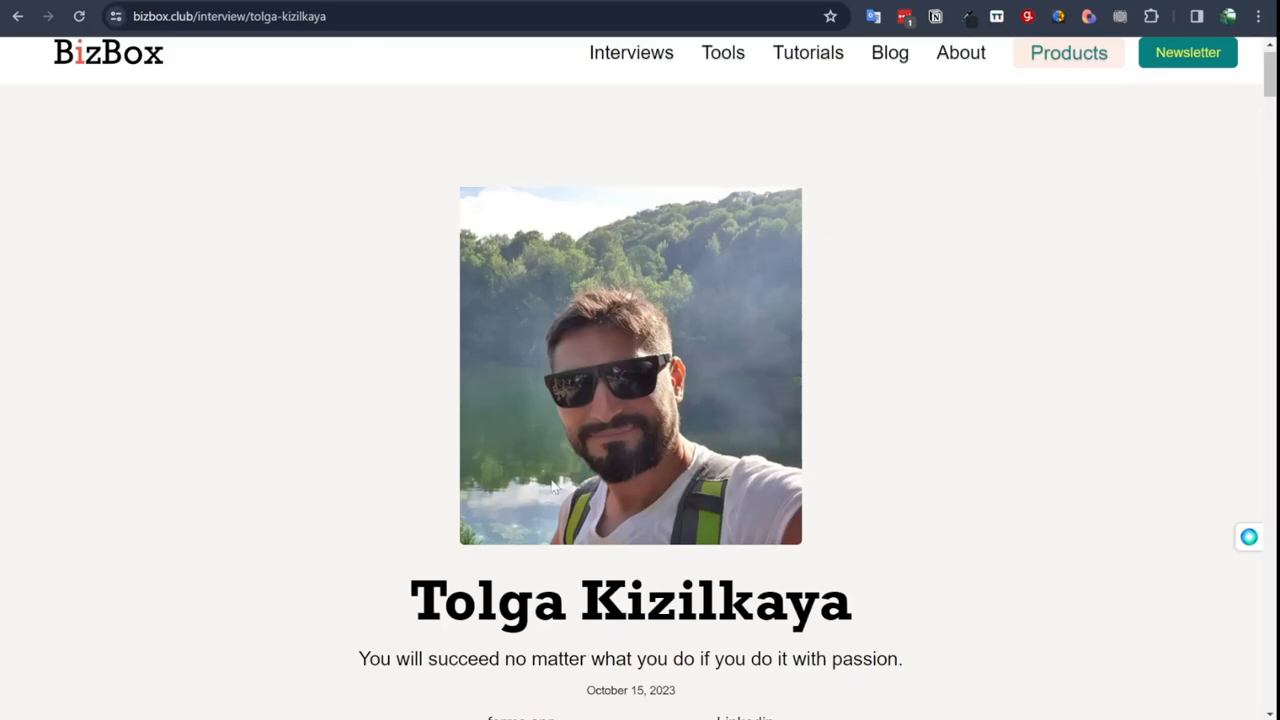
pyautogui.scroll(-9, 684, 523)
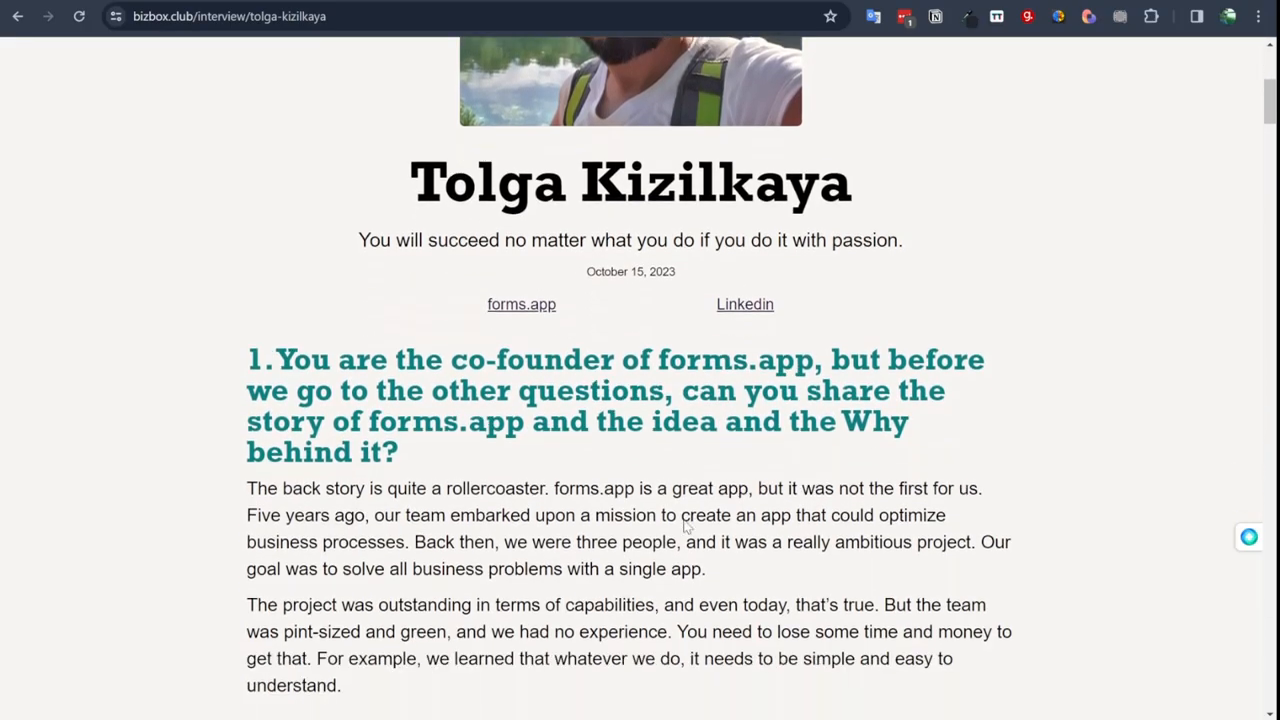
pyautogui.scroll(10, 684, 523)
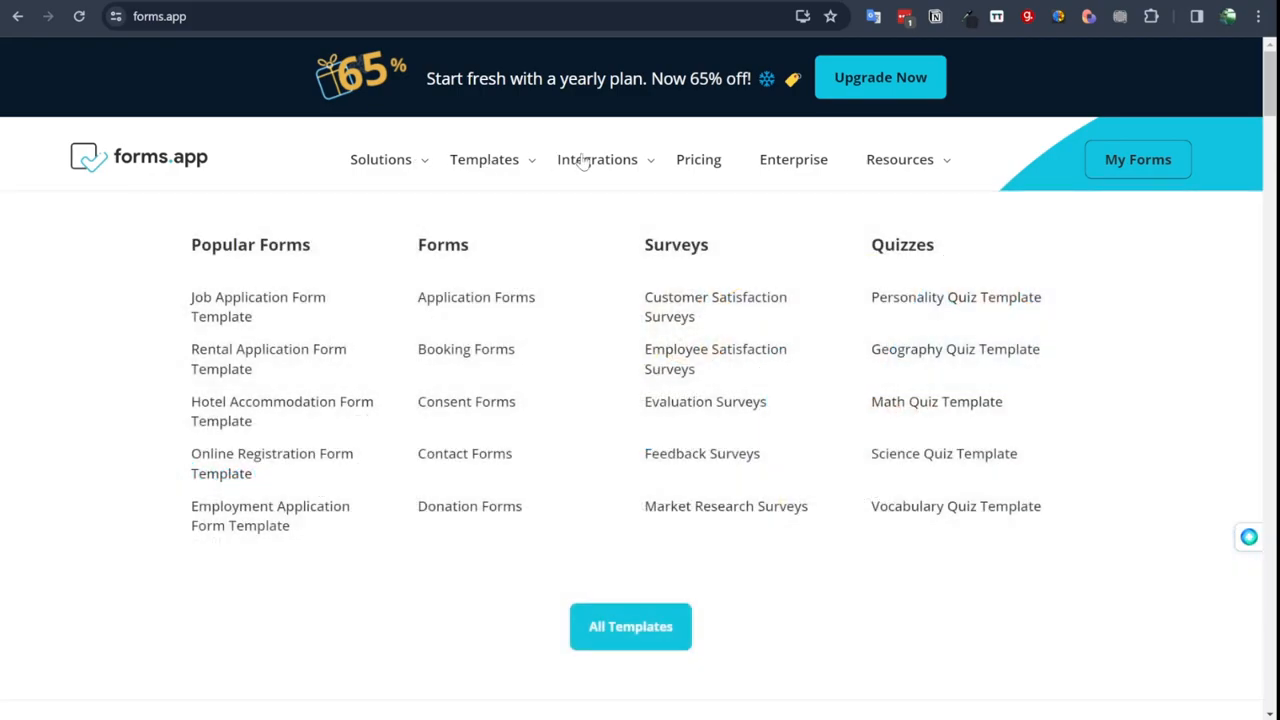
# Step: Open the forms.app pricing page and compare the Free, Basic, Pro and Premium plans
pyautogui.click(688, 168)
pyautogui.scroll(-4, 566, 350)
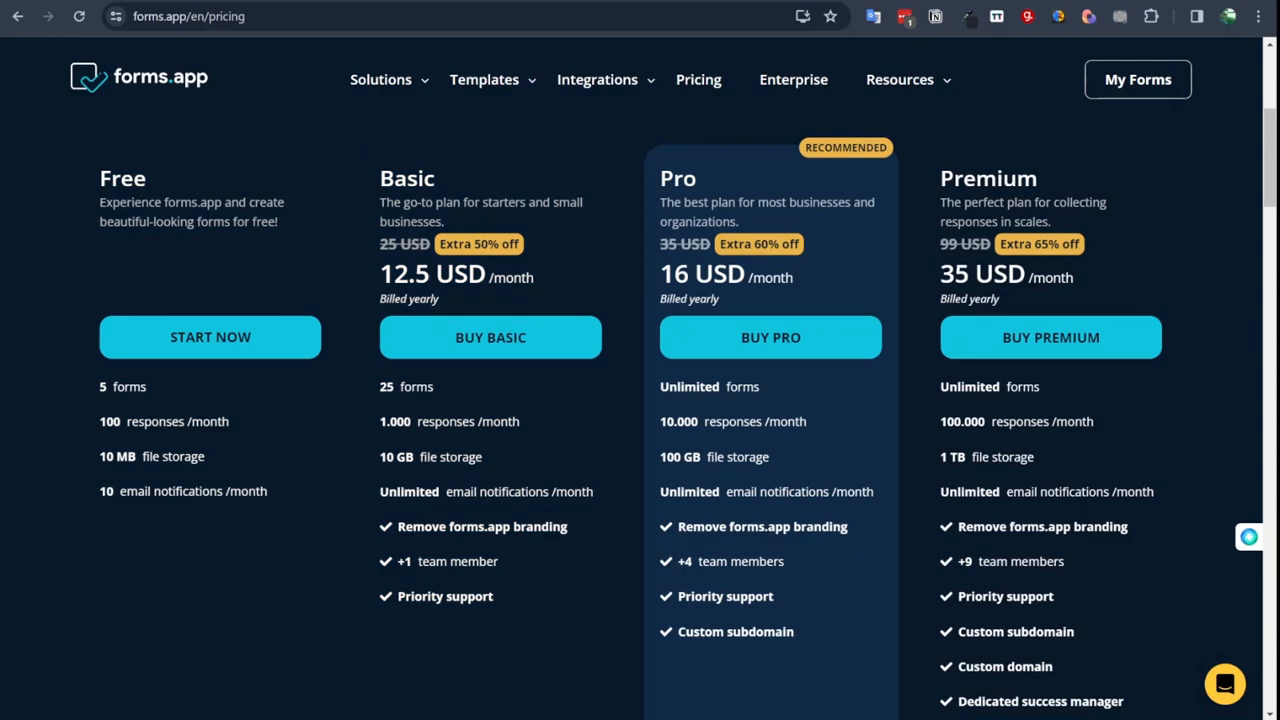
pyautogui.scroll(4, 529, 193)
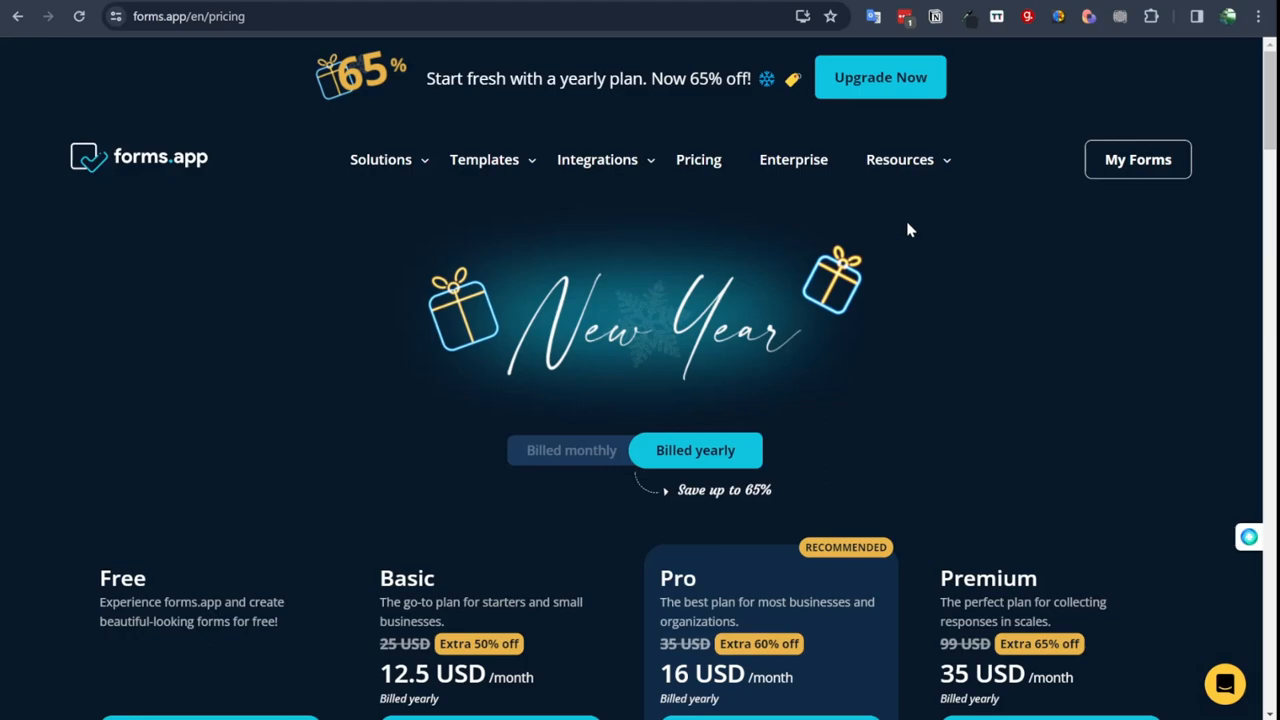
# Step: Go to My Forms and start a new form using the Generate with forms.app AI option
pyautogui.click(1145, 168)
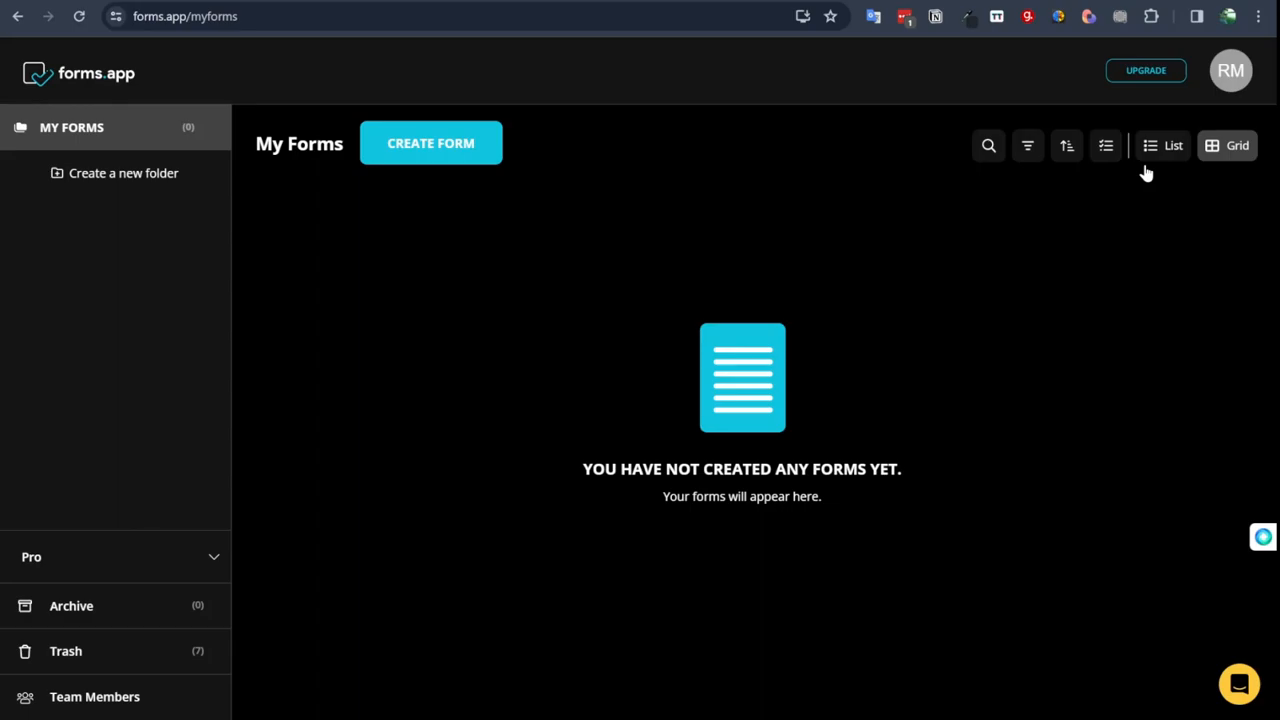
pyautogui.click(425, 168)
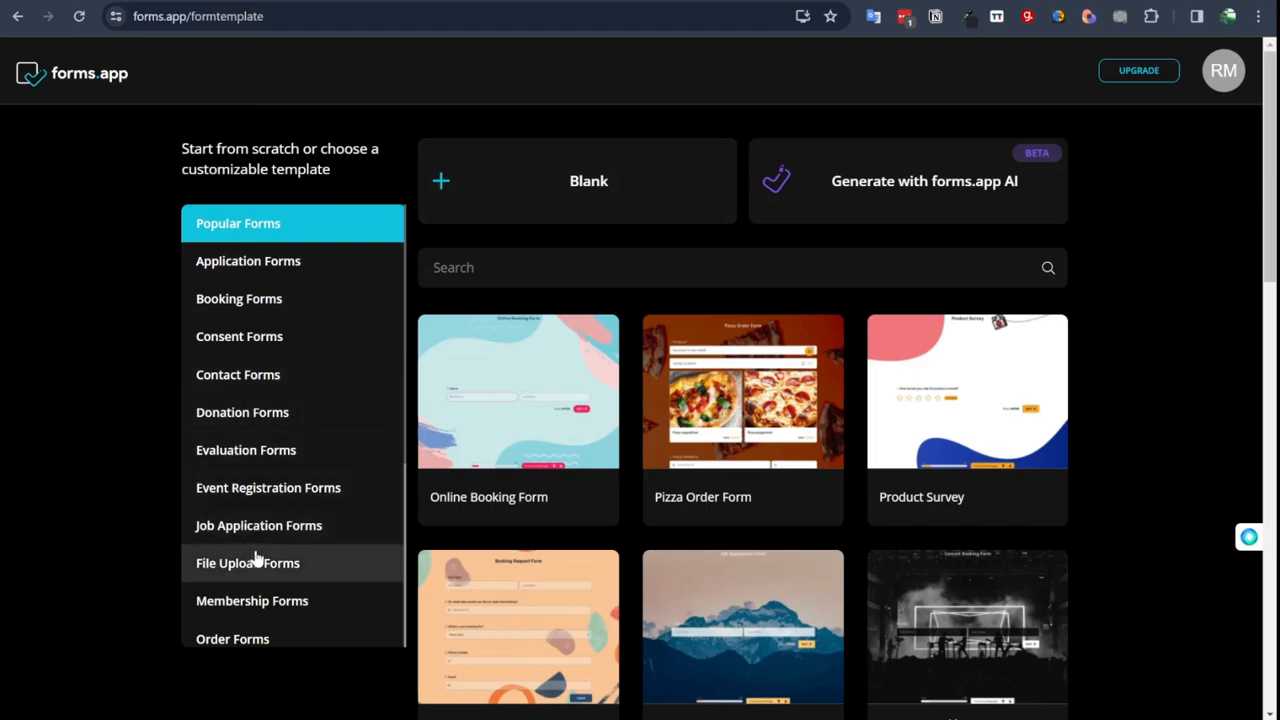
pyautogui.click(910, 195)
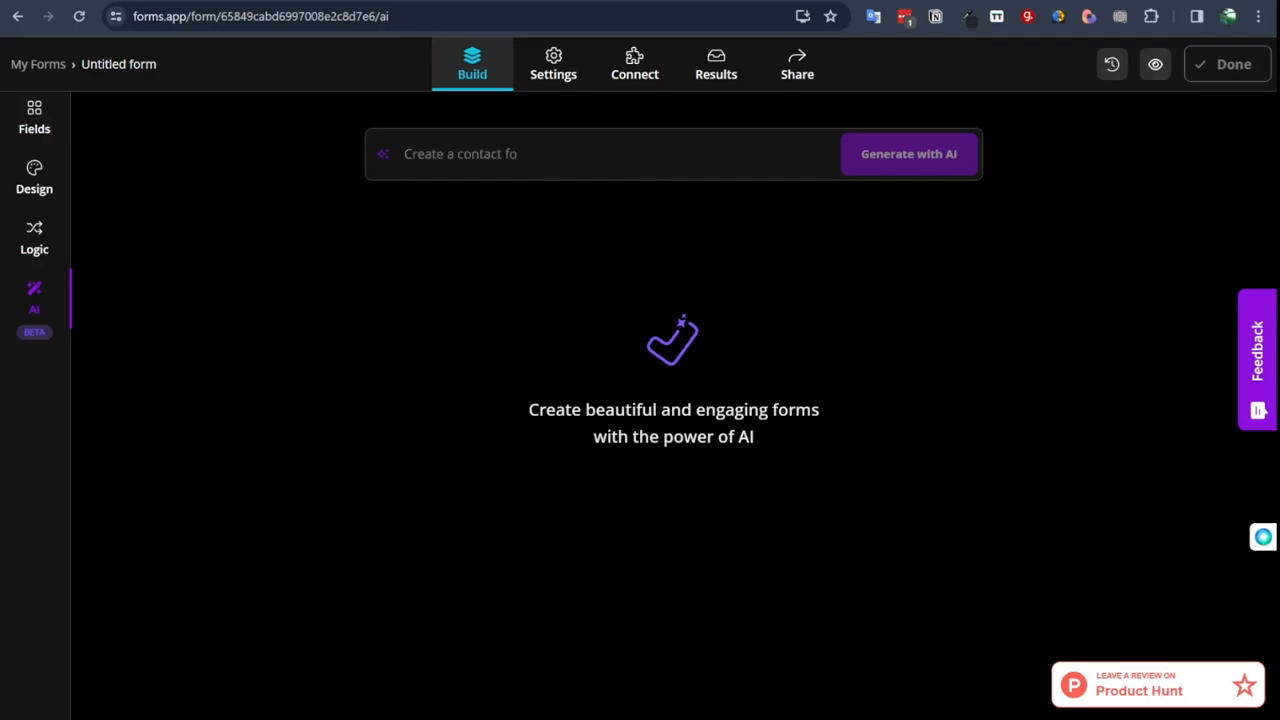
# Step: Generate the form with AI from the prompt "create a form for a bakery to order cakes"
pyautogui.click(656, 165)
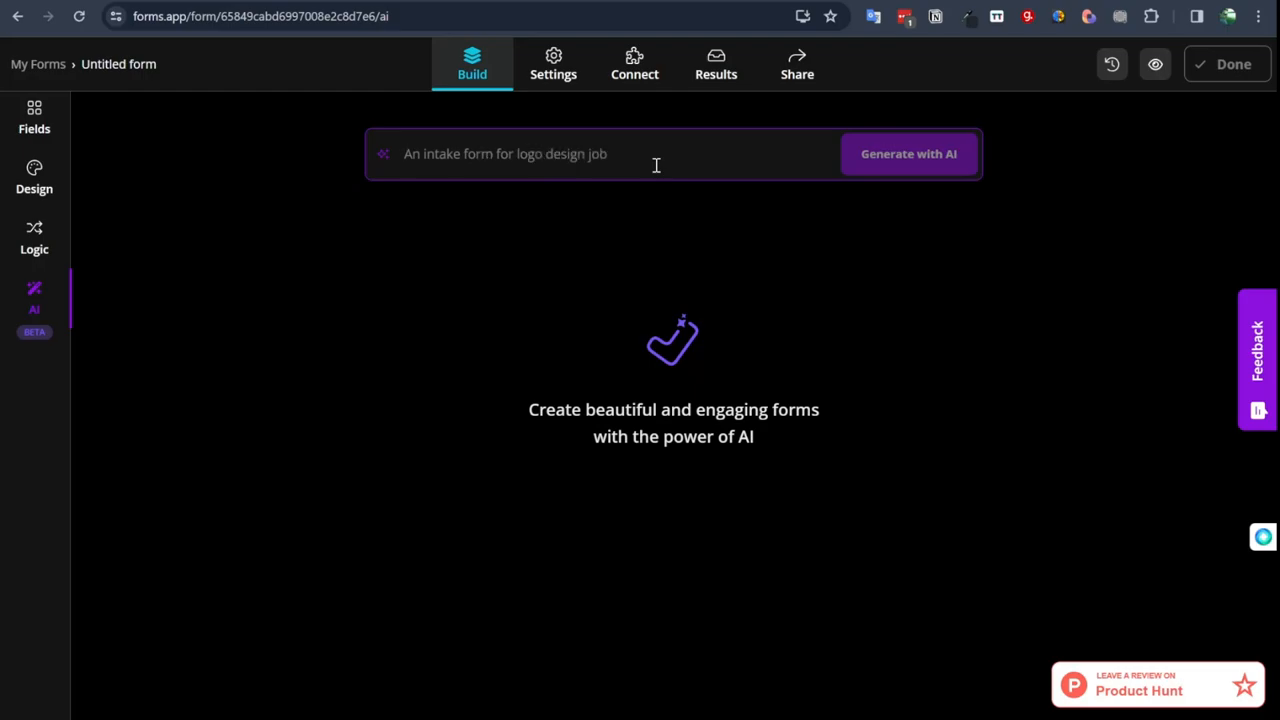
pyautogui.write('create a form ')
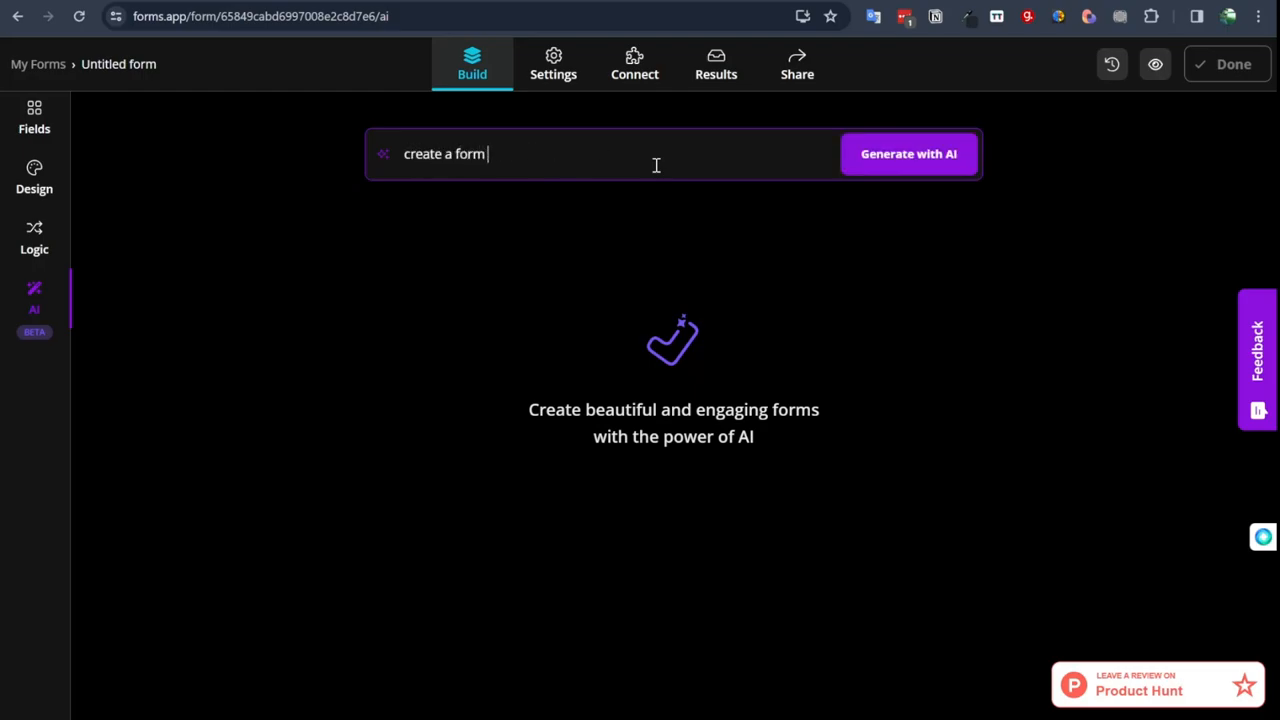
pyautogui.write('for a bakery to order cake')
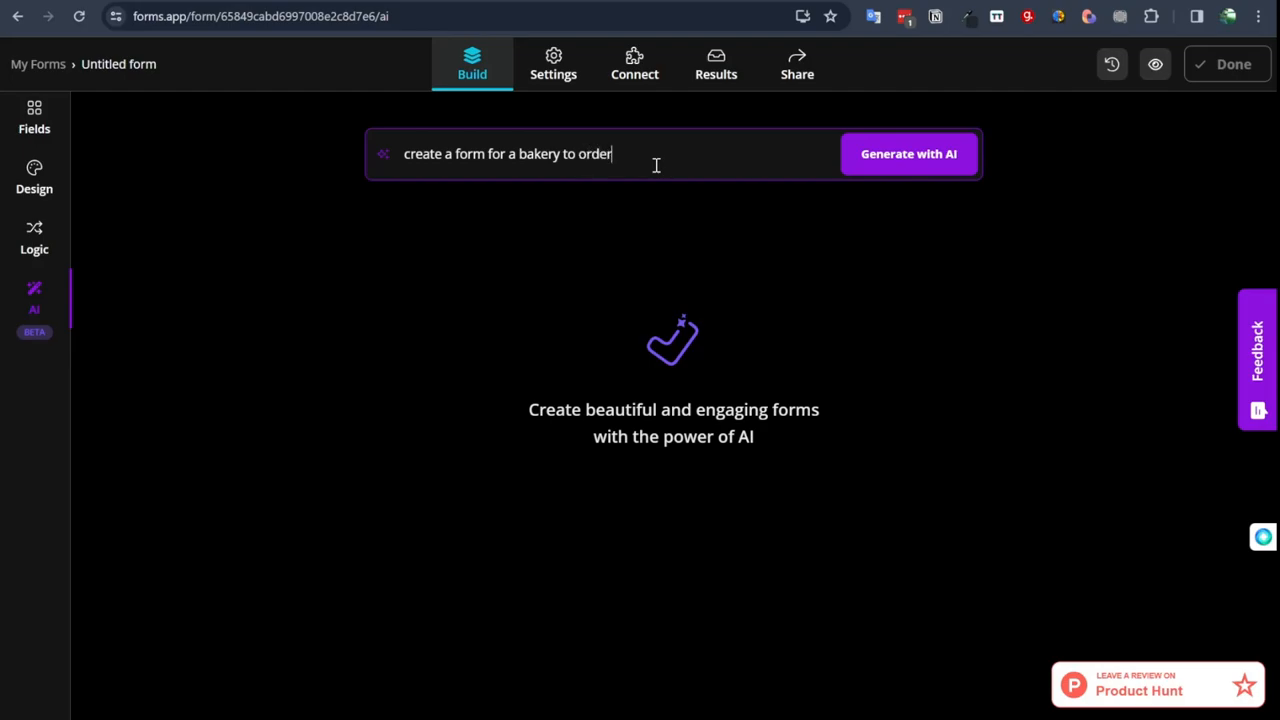
pyautogui.write('s')
pyautogui.click(911, 157)
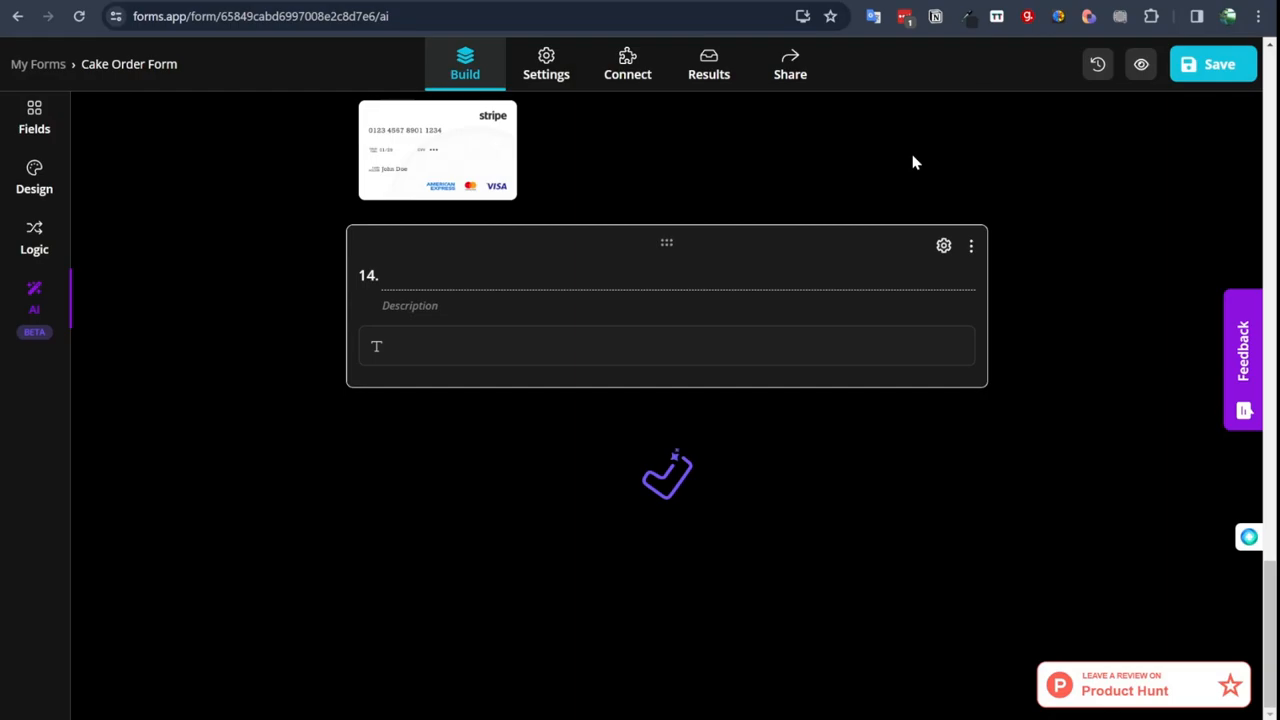
# Step: Review the generated Cake Order Form from its title through the contact, address and cake questions
pyautogui.scroll(15, 691, 363)
pyautogui.scroll(10, 692, 370)
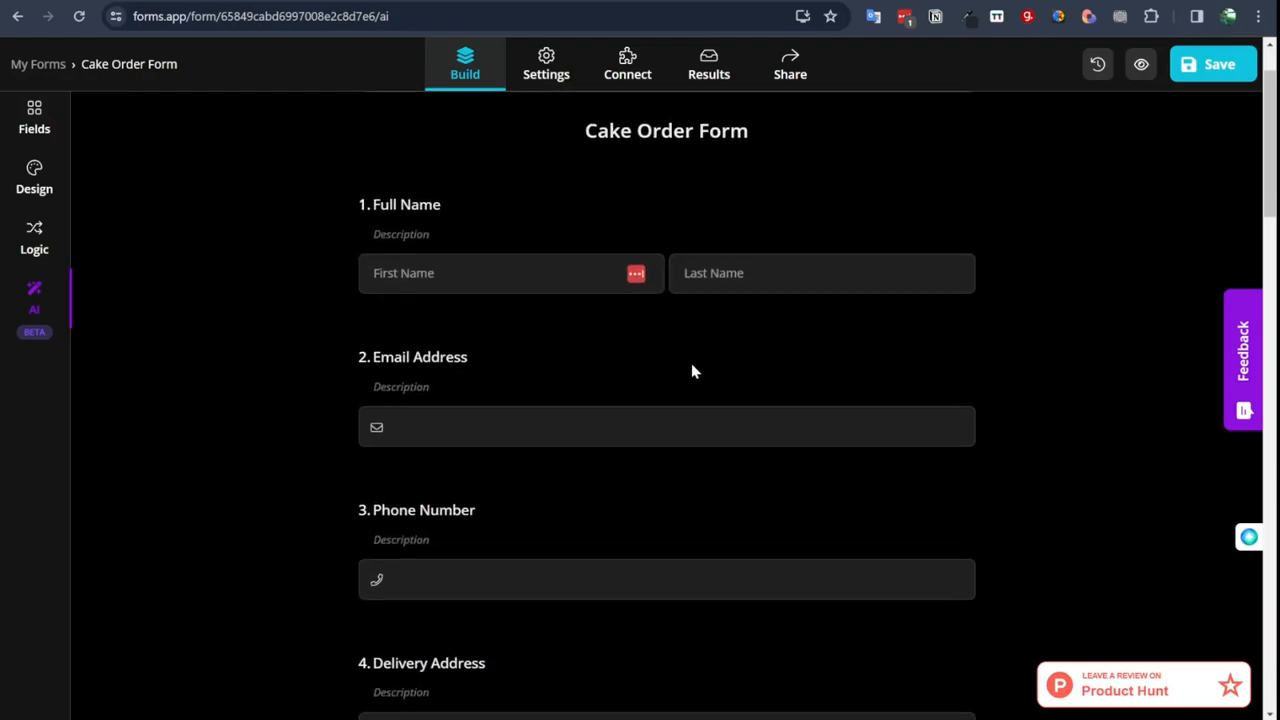
pyautogui.scroll(2, 692, 370)
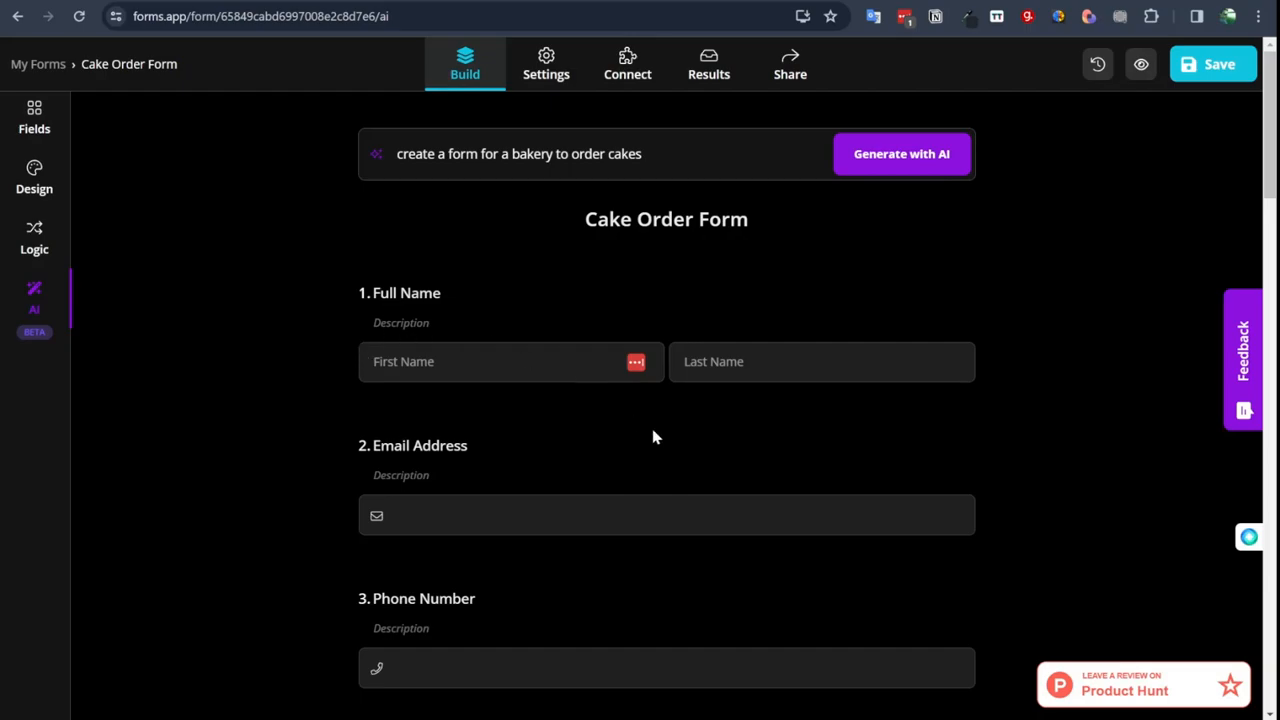
pyautogui.scroll(-5, 655, 437)
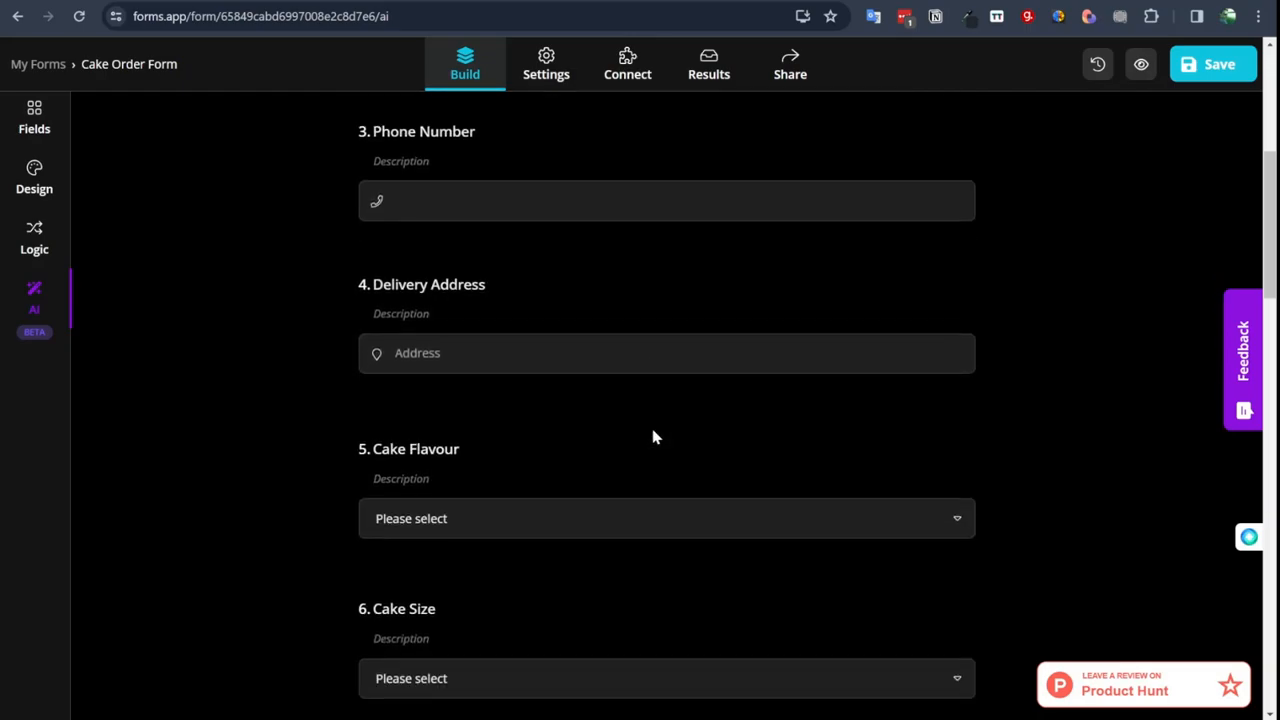
pyautogui.scroll(-3, 652, 437)
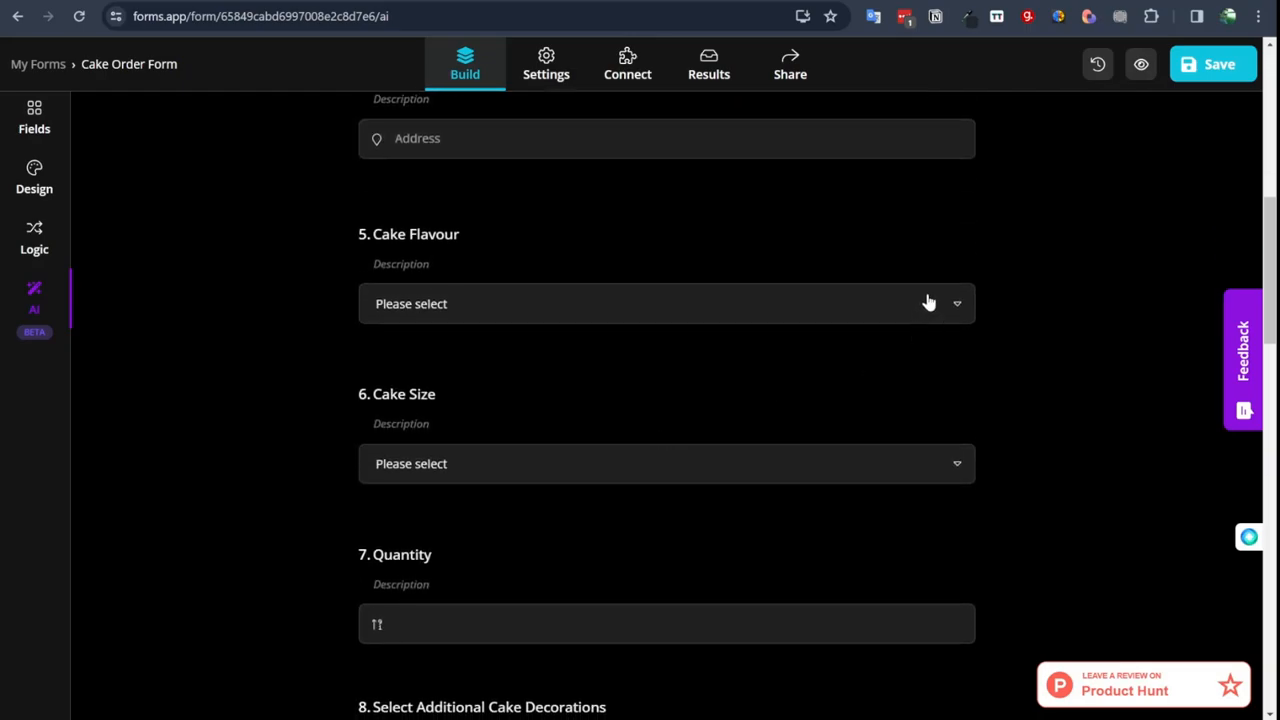
# Step: Check the answer choices offered by the Cake Flavour and Cake Size dropdowns without choosing any
pyautogui.click(928, 302)
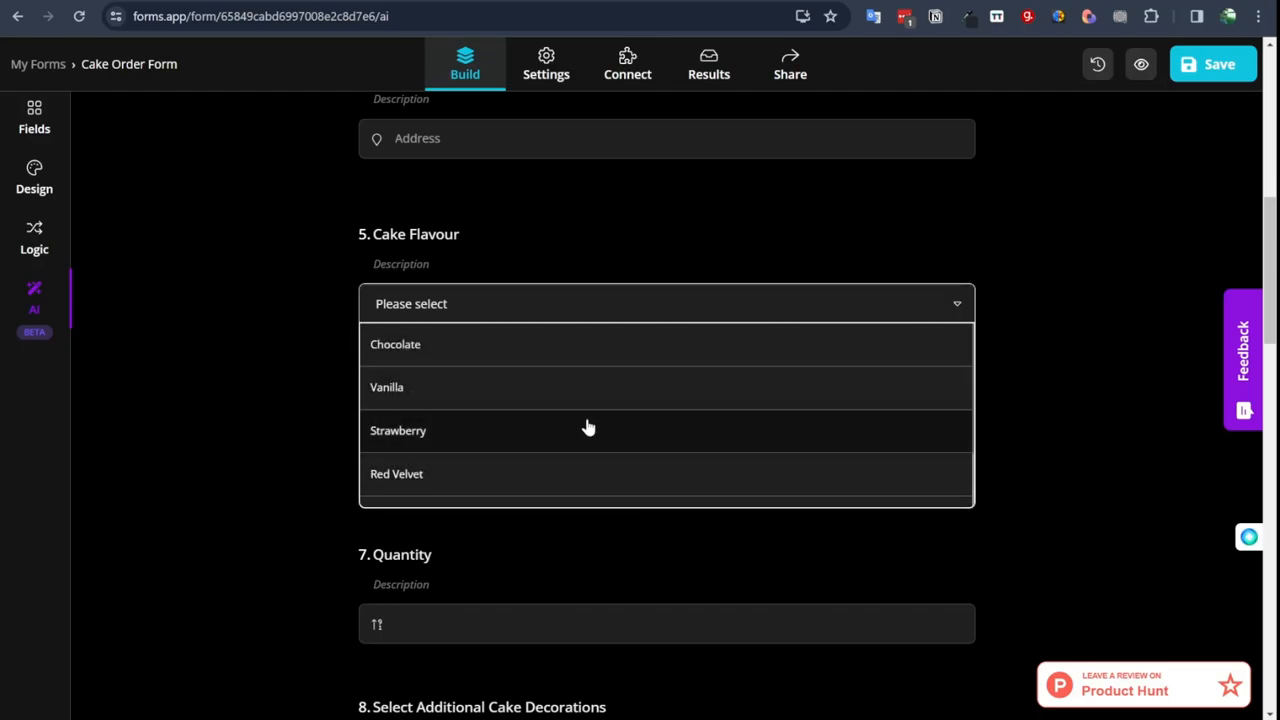
pyautogui.click(717, 242)
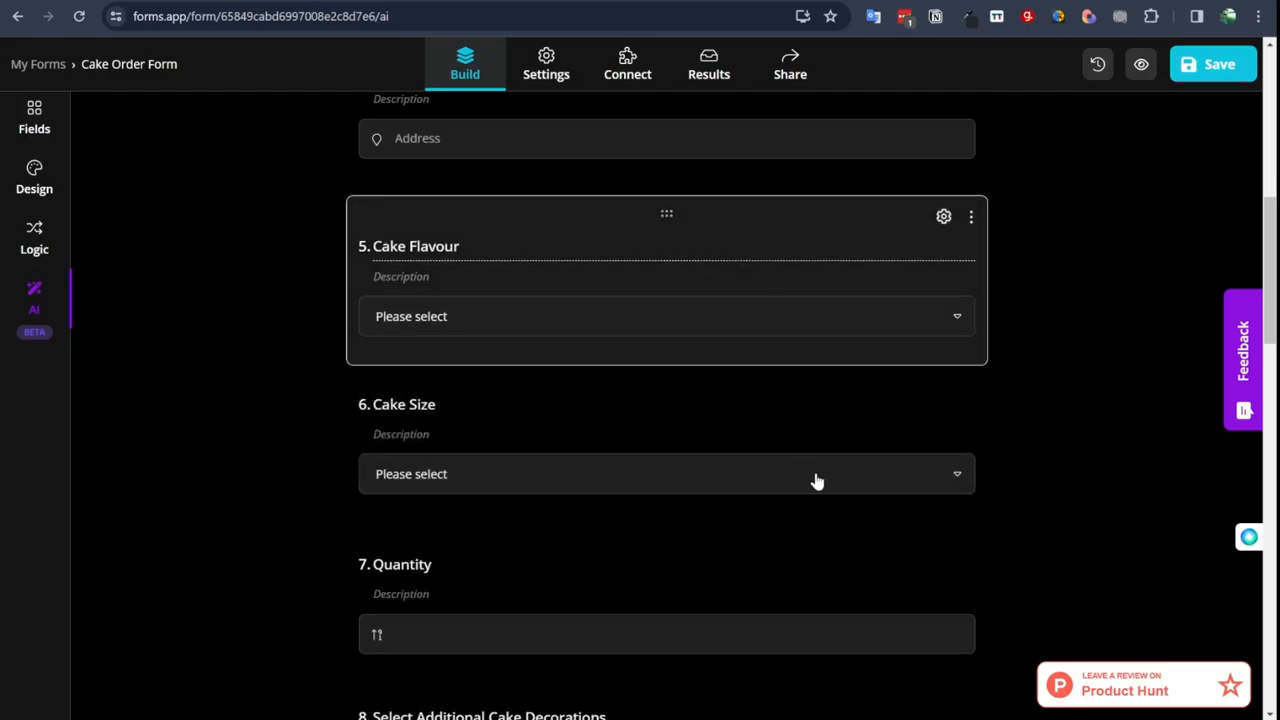
pyautogui.click(793, 470)
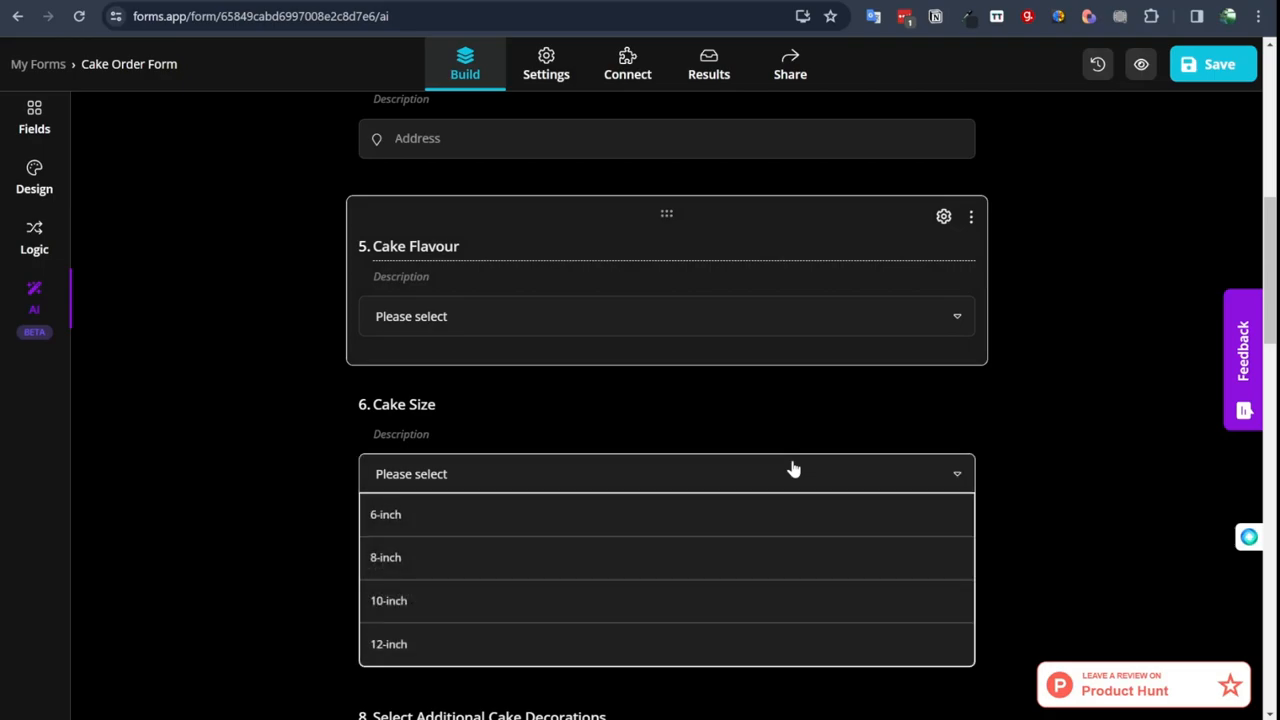
pyautogui.click(216, 520)
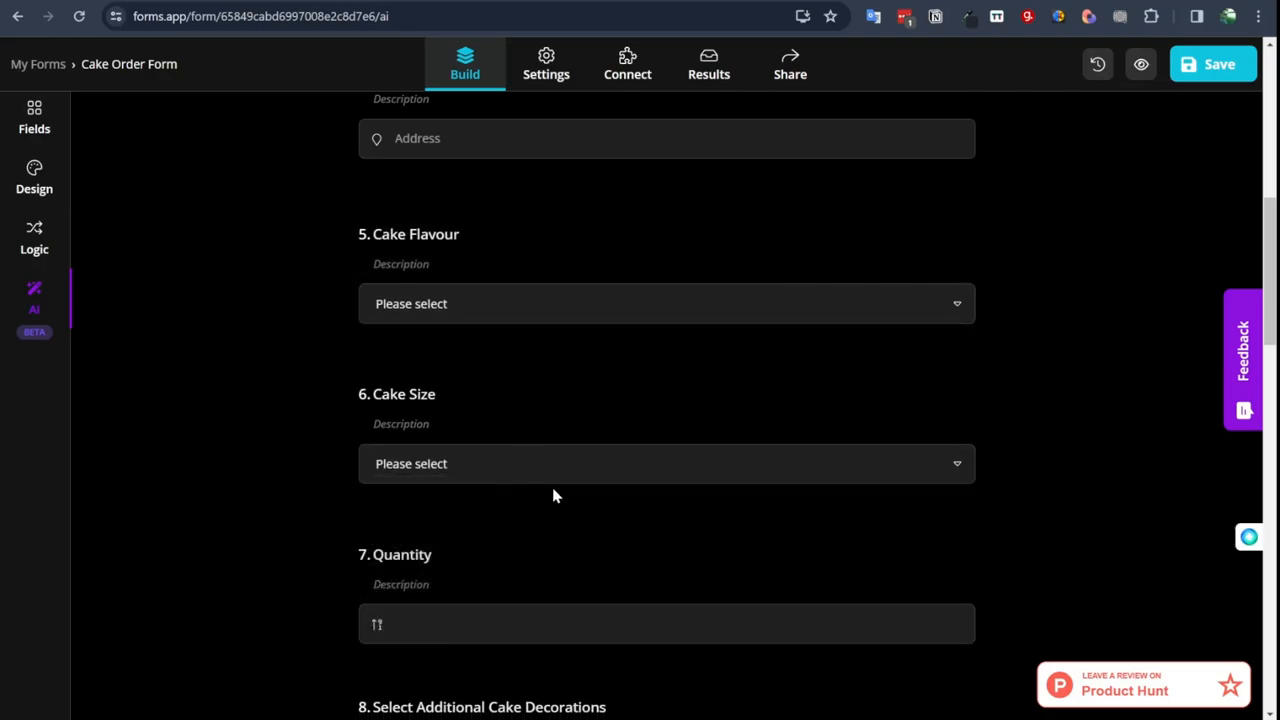
pyautogui.click(660, 472)
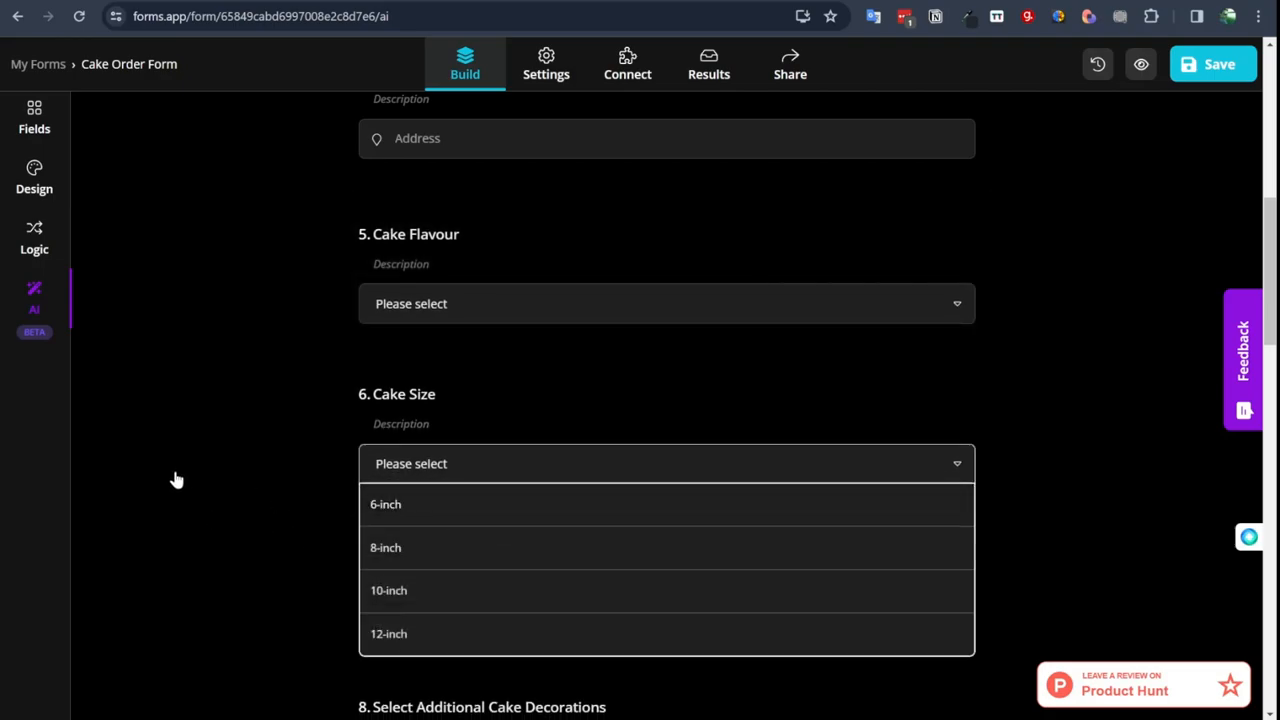
pyautogui.click(174, 480)
# Step: Examine the remaining questions of the form, from Quantity and decorations through delivery, dietary restrictions, cake stand rental and payment
pyautogui.scroll(-2, 476, 640)
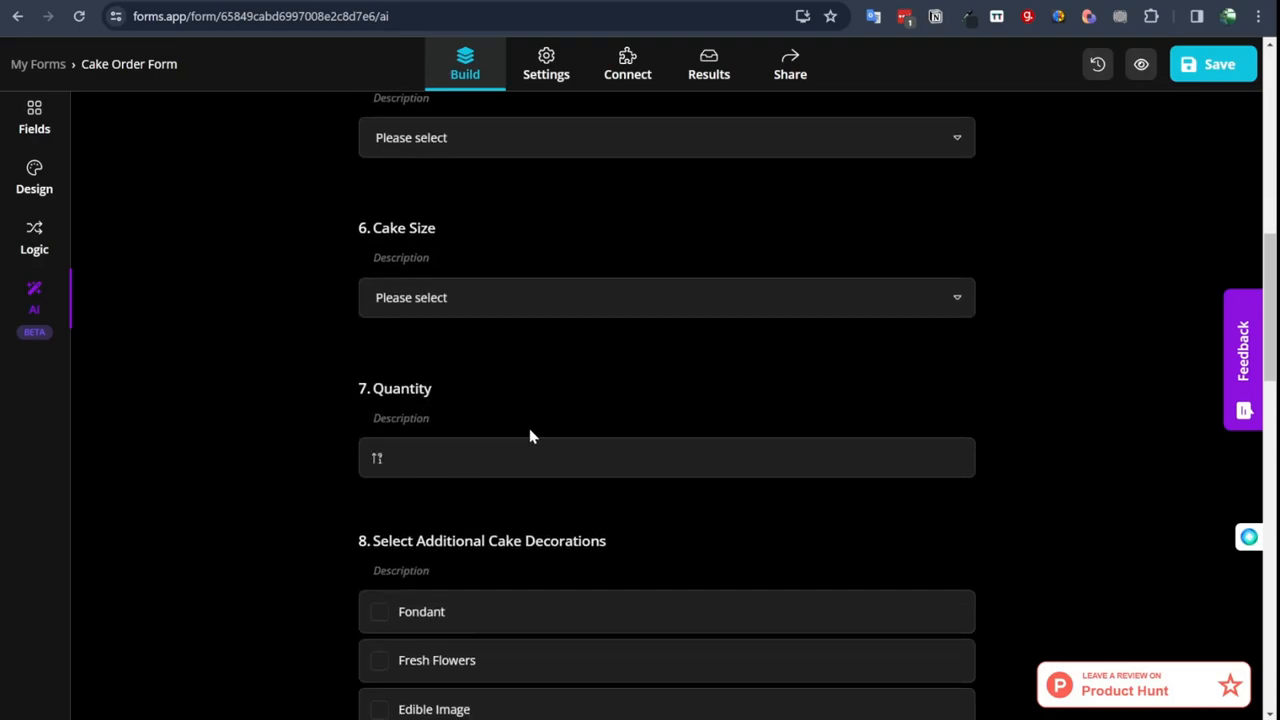
pyautogui.click(533, 460)
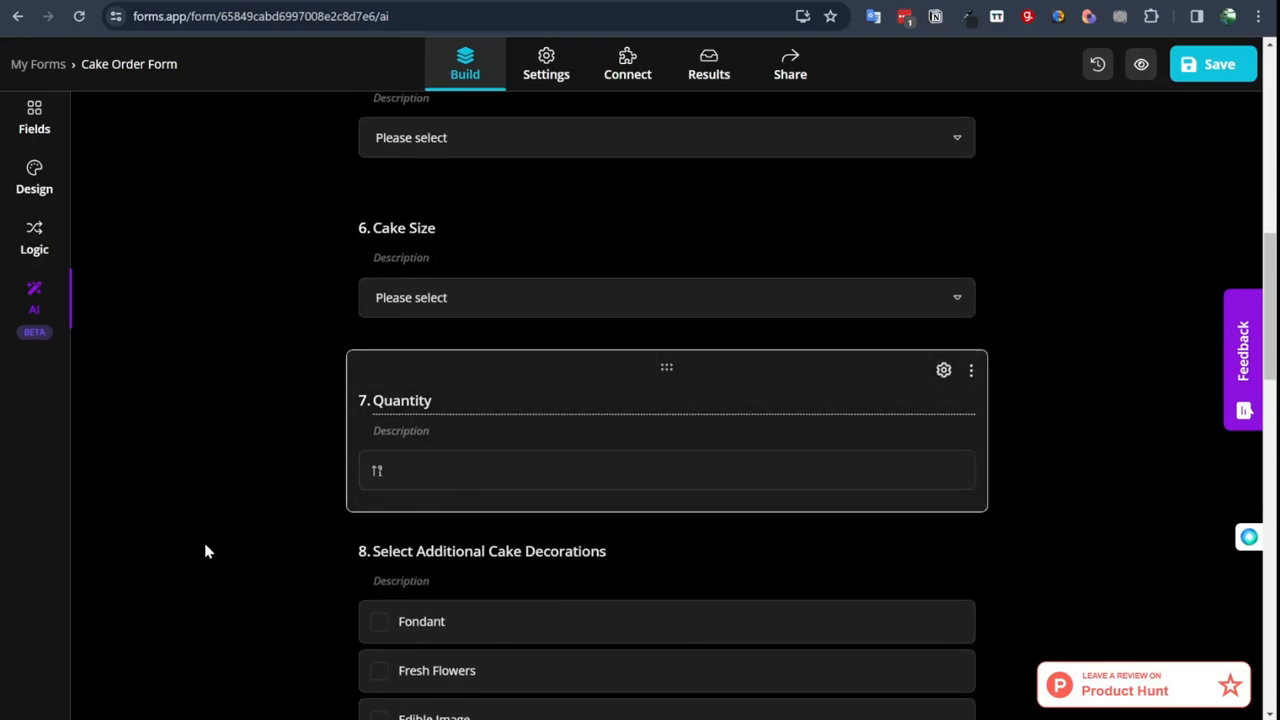
pyautogui.scroll(-4, 205, 551)
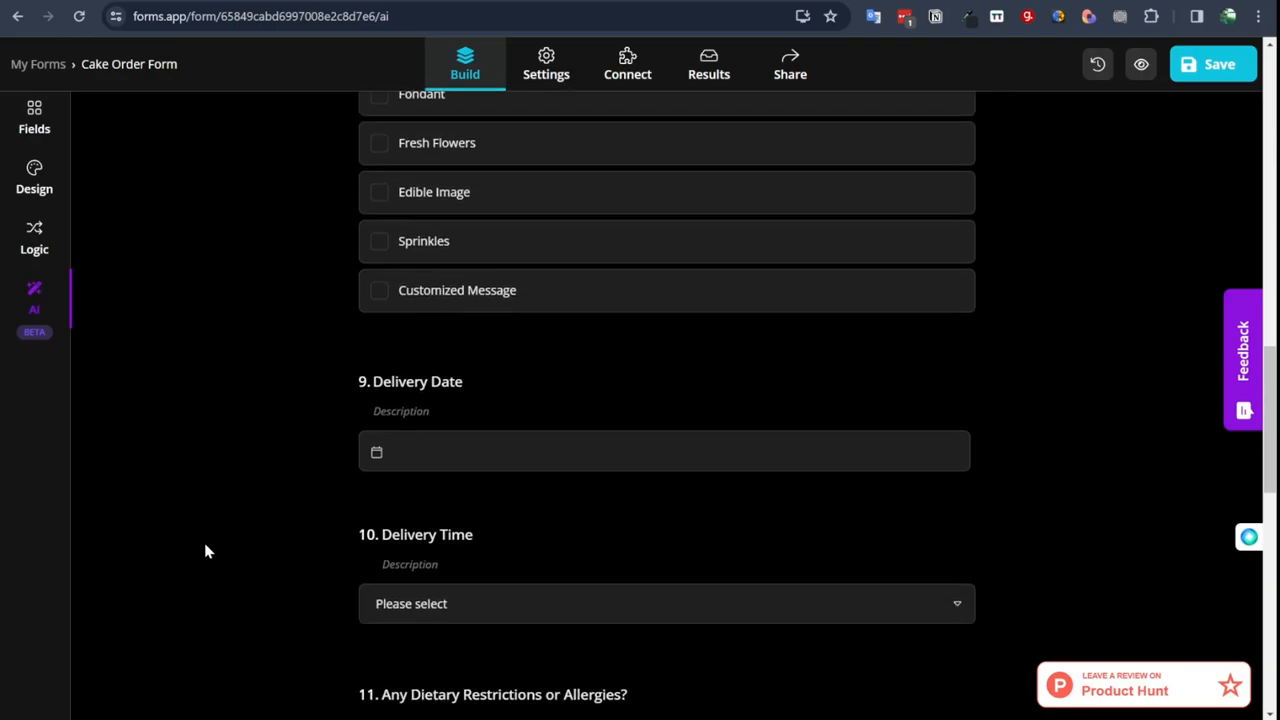
pyautogui.scroll(2, 207, 548)
pyautogui.scroll(-4, 210, 543)
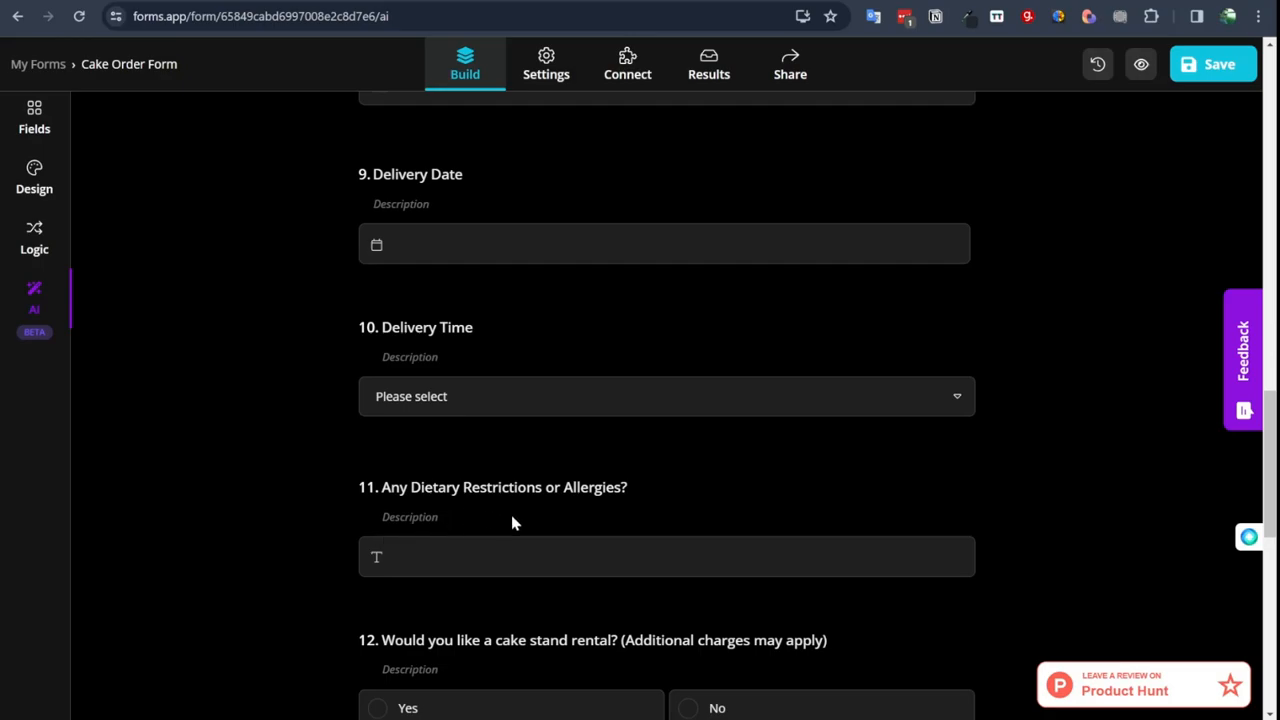
pyautogui.scroll(-4, 511, 520)
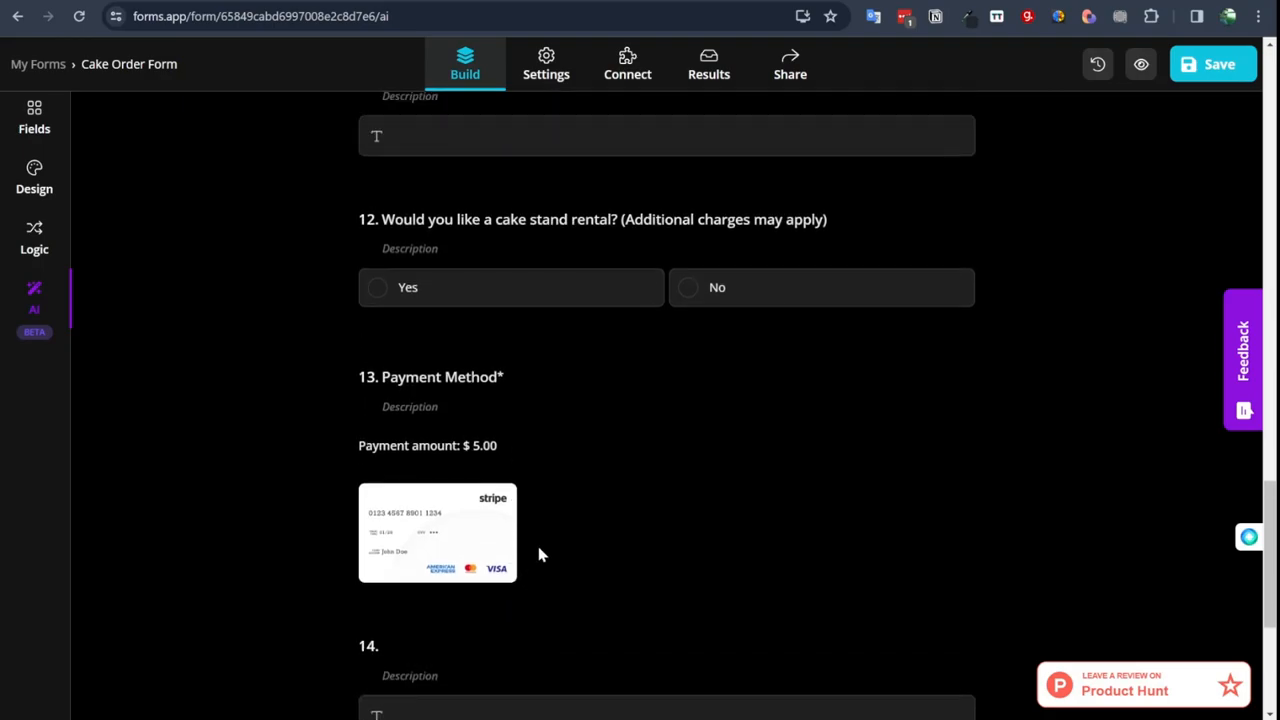
# Step: Open the field settings of the Email Address question to examine the available options, and close them unchanged
pyautogui.scroll(17, 538, 554)
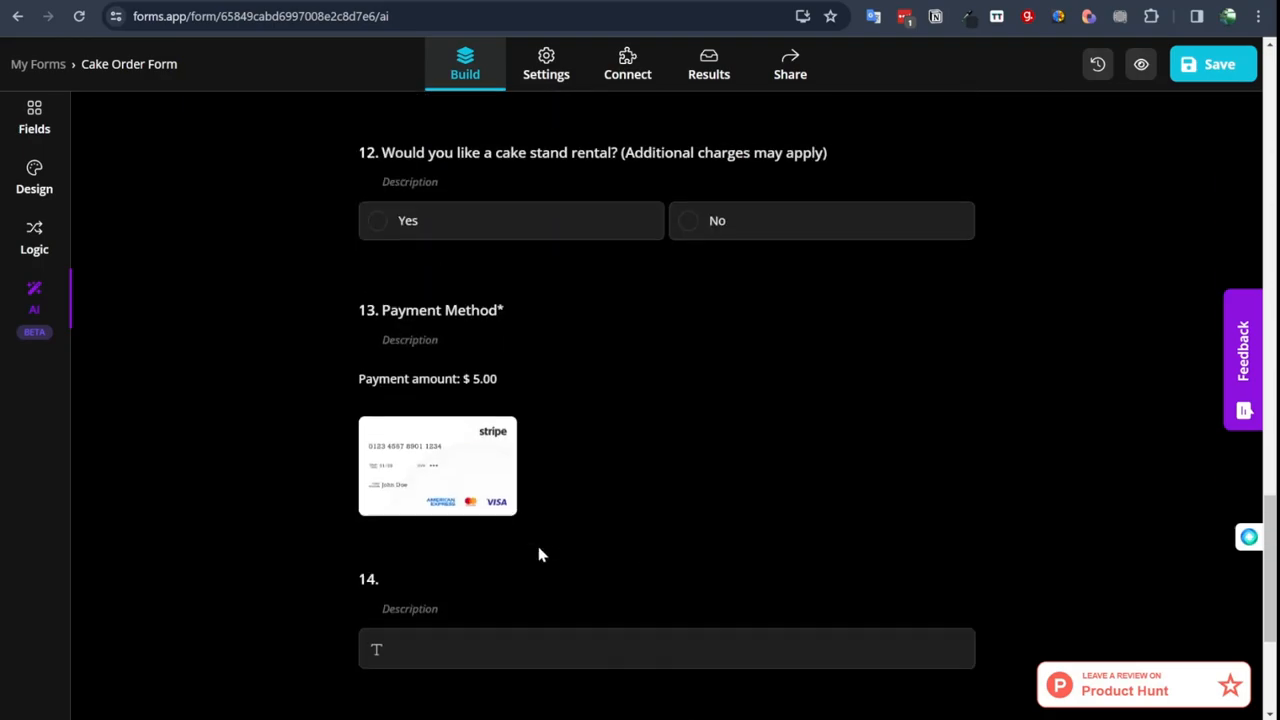
pyautogui.scroll(1, 538, 554)
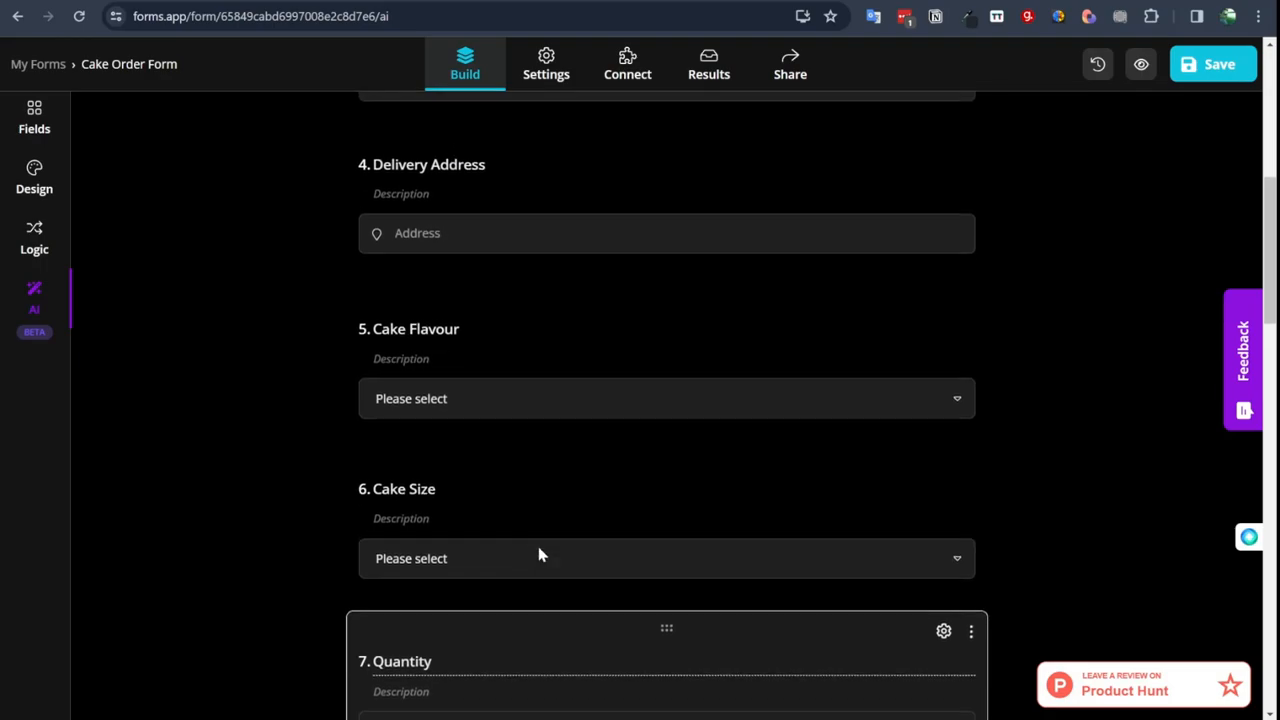
pyautogui.scroll(4, 538, 554)
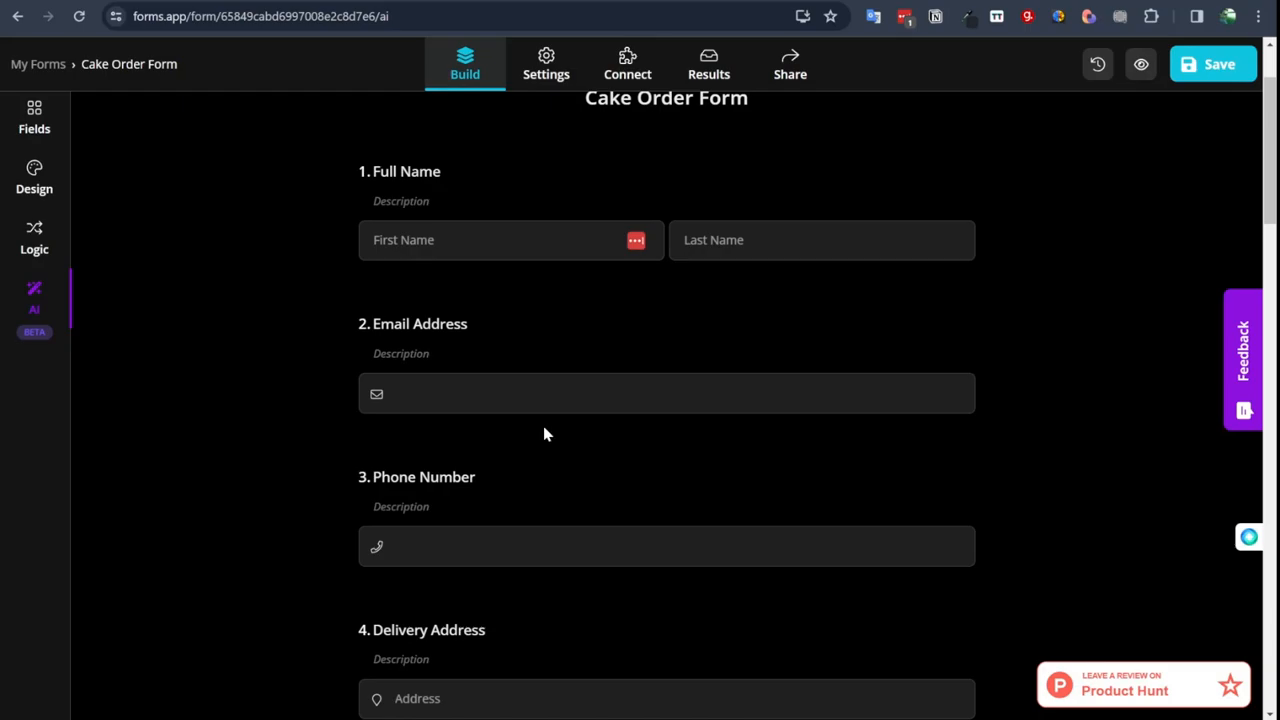
pyautogui.scroll(-1, 544, 433)
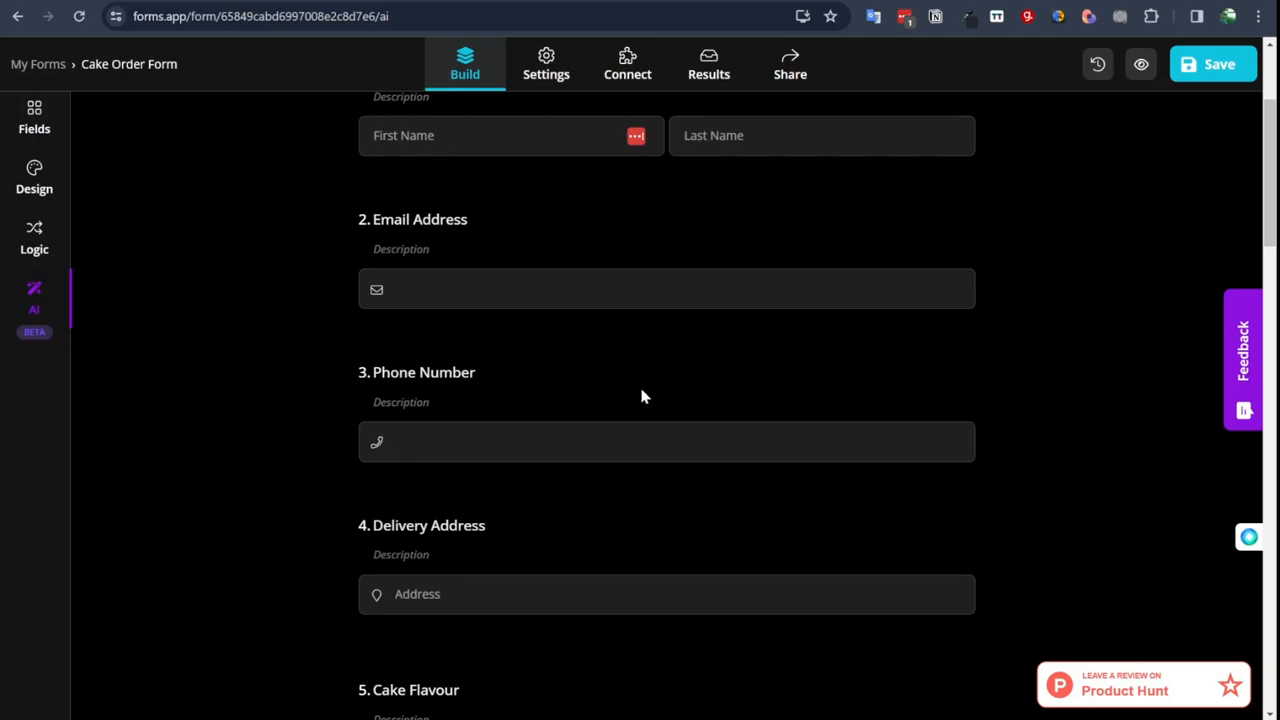
pyautogui.click(487, 229)
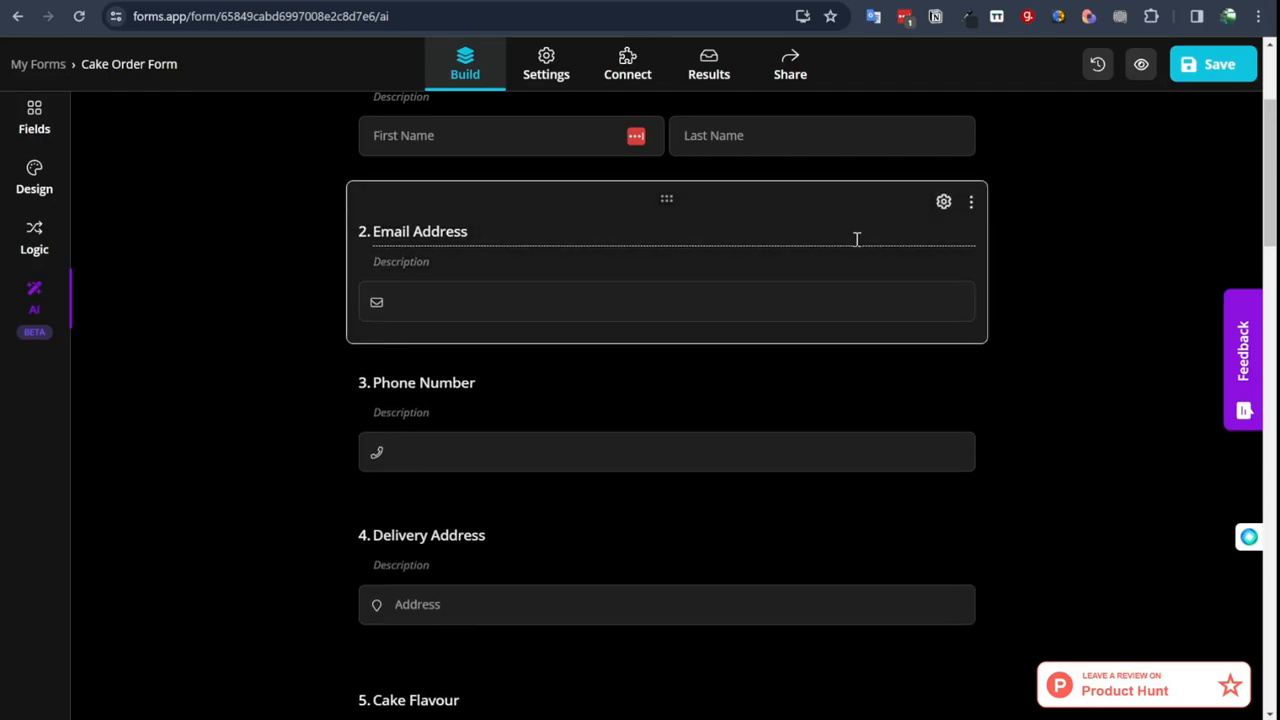
pyautogui.click(944, 203)
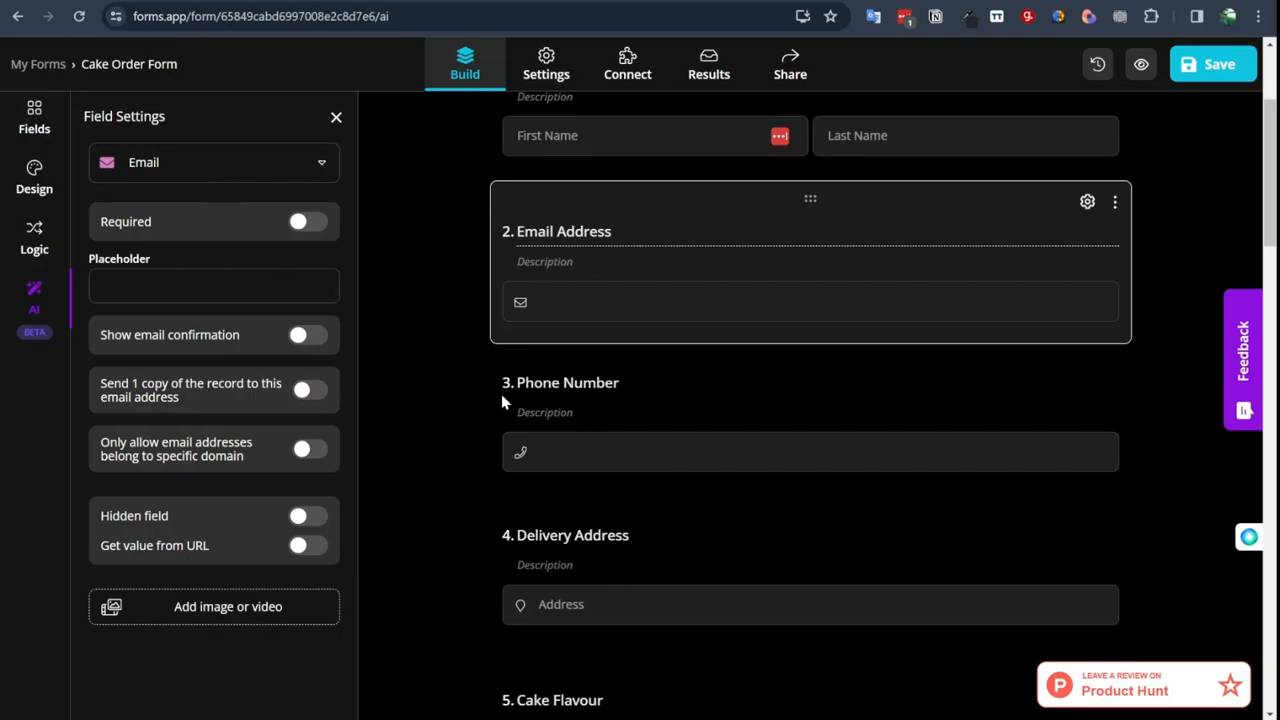
pyautogui.click(461, 400)
# Step: Choose Vanilla as the answer in the Cake Flavour dropdown
pyautogui.scroll(-3, 700, 495)
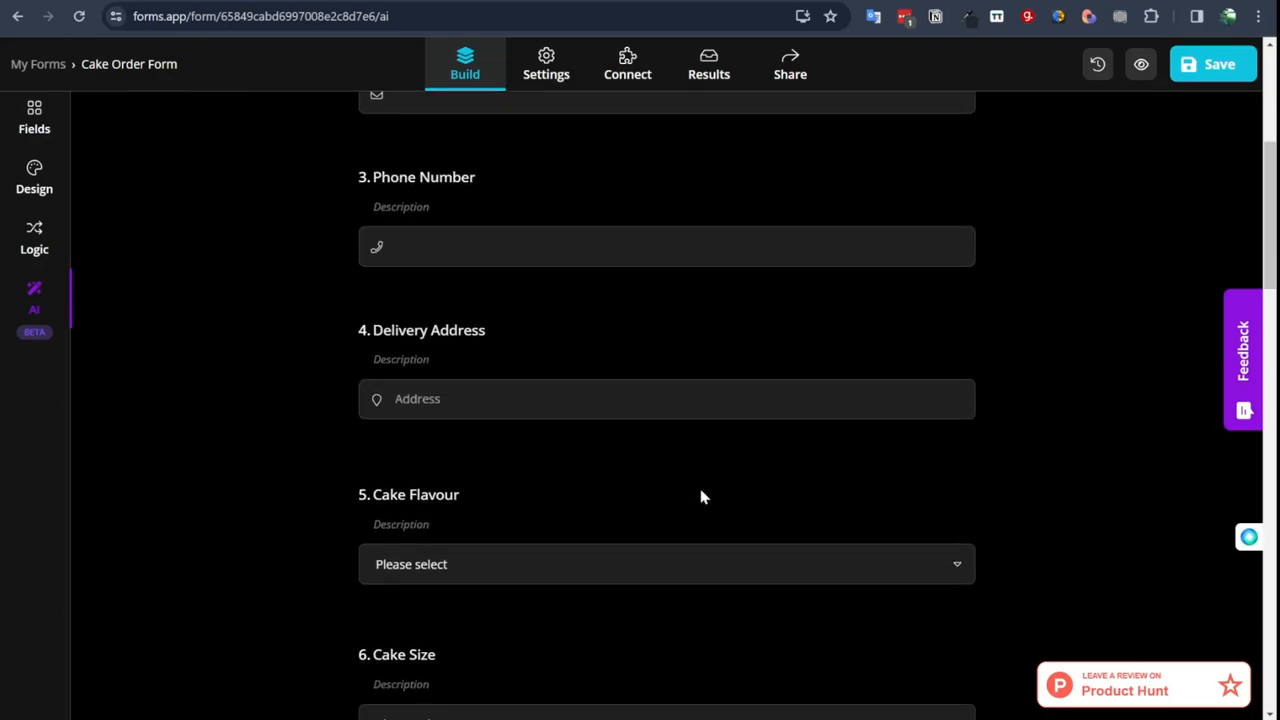
pyautogui.scroll(-2, 700, 495)
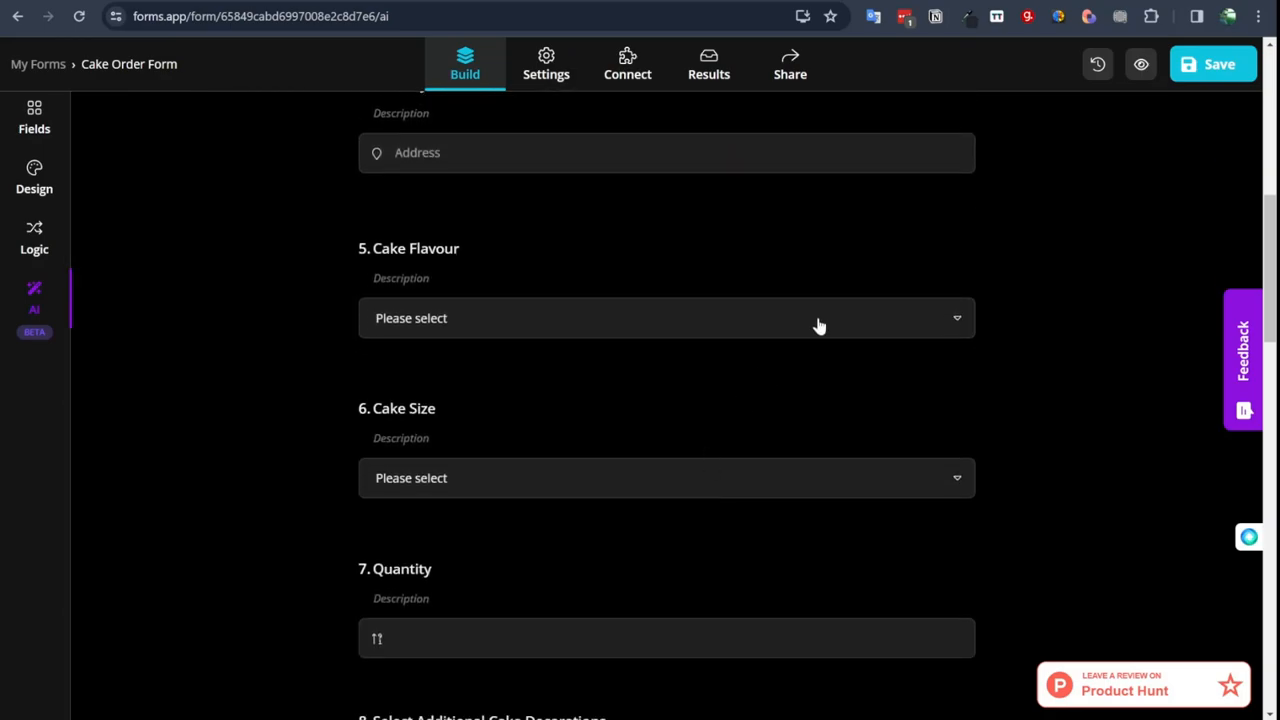
pyautogui.click(826, 318)
pyautogui.click(457, 408)
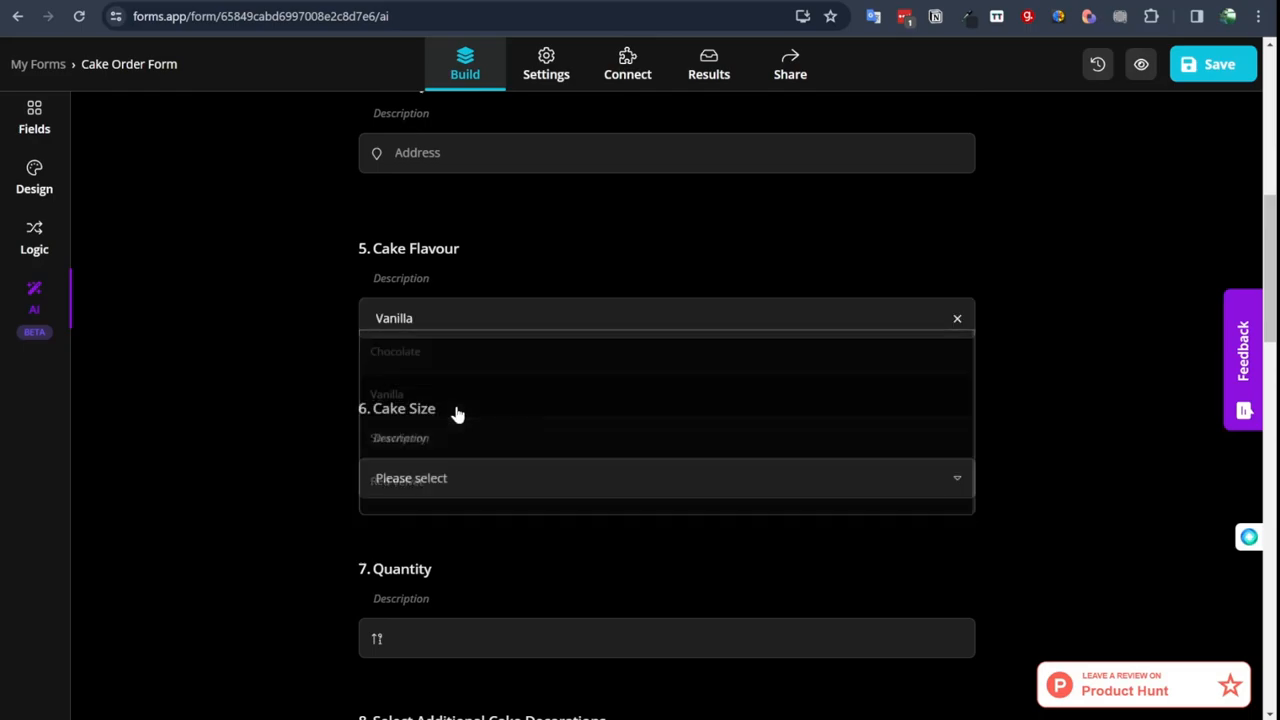
# Step: Add Apple as an answer option directly below Chocolate in the Cake Flavour question's field settings
pyautogui.click(718, 331)
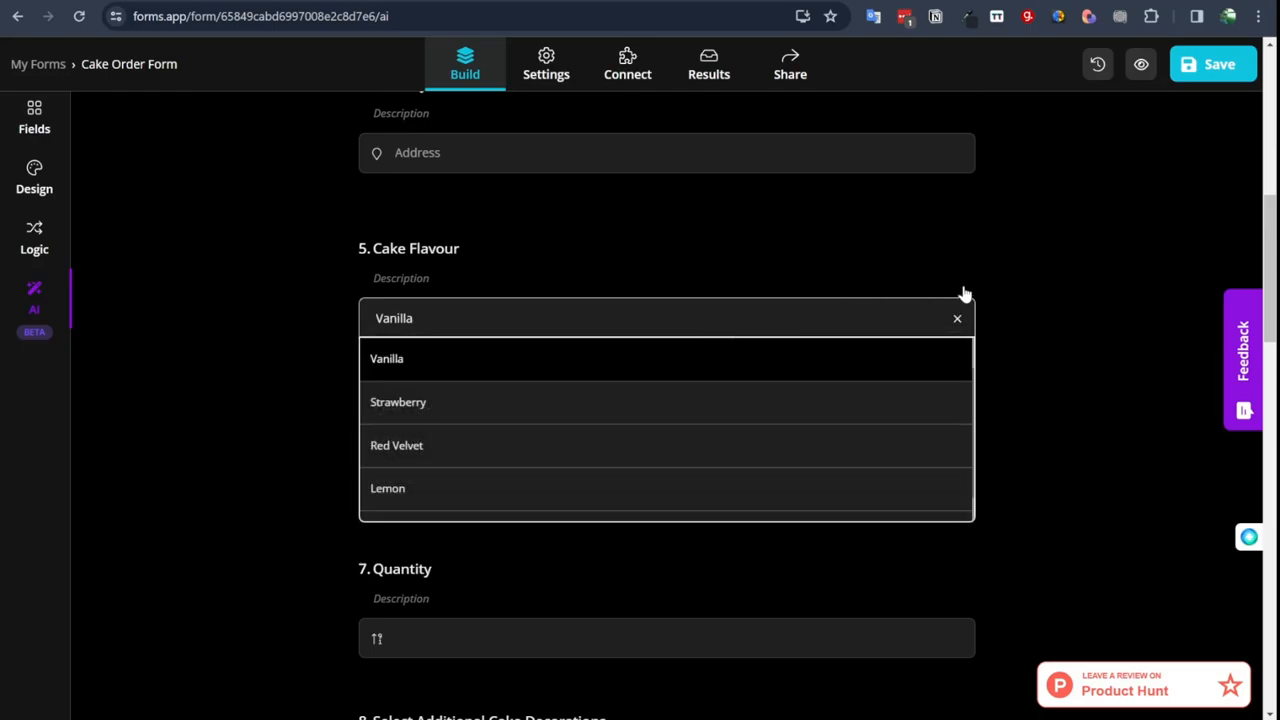
pyautogui.click(963, 290)
pyautogui.click(975, 231)
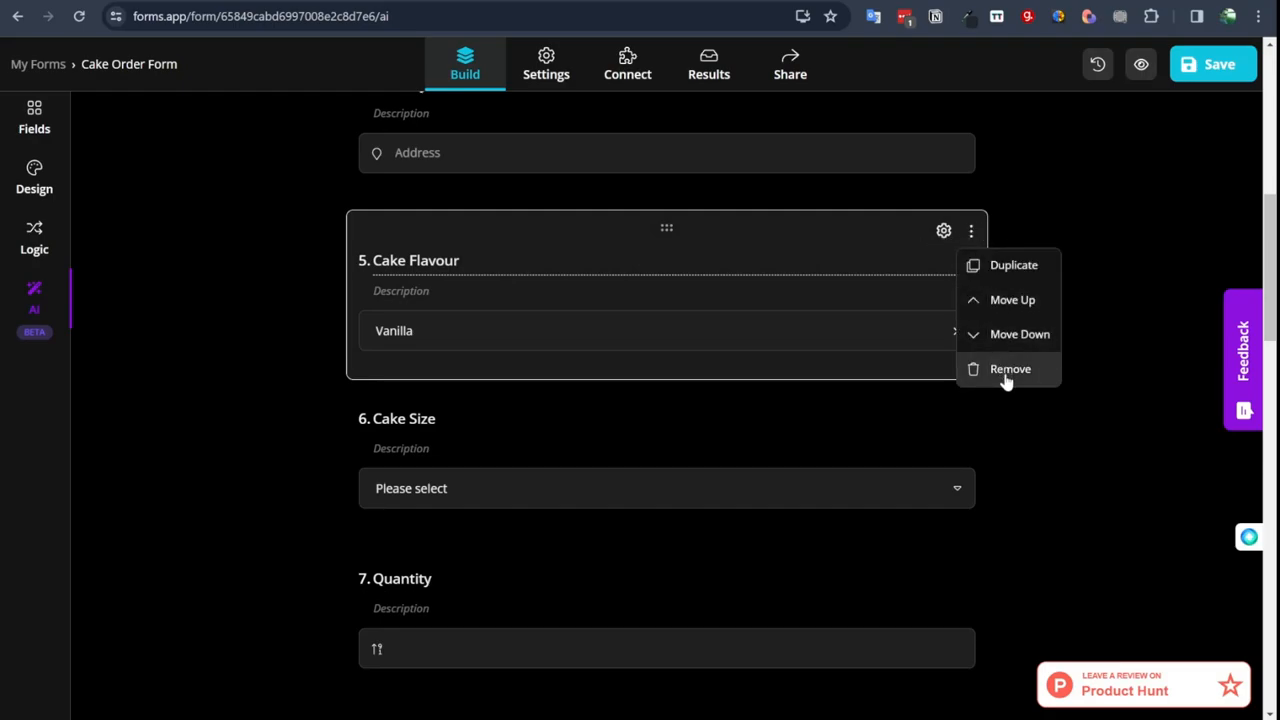
pyautogui.click(942, 233)
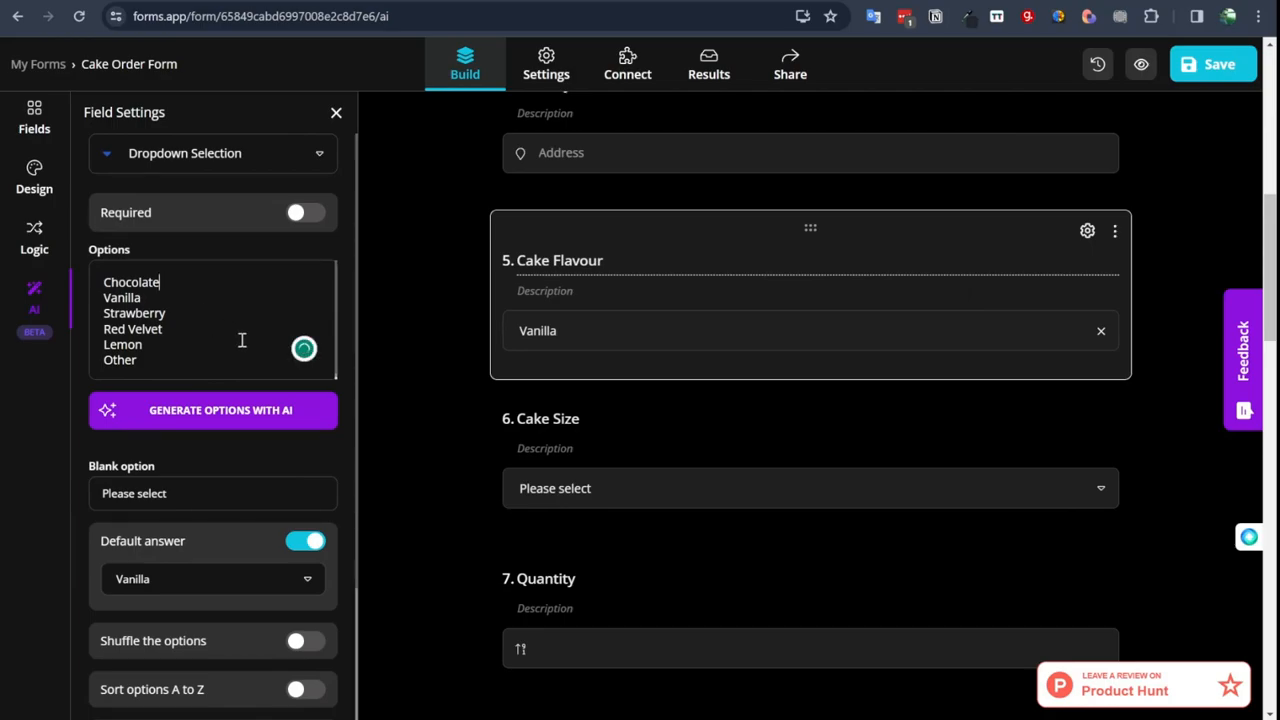
pyautogui.press('Return')
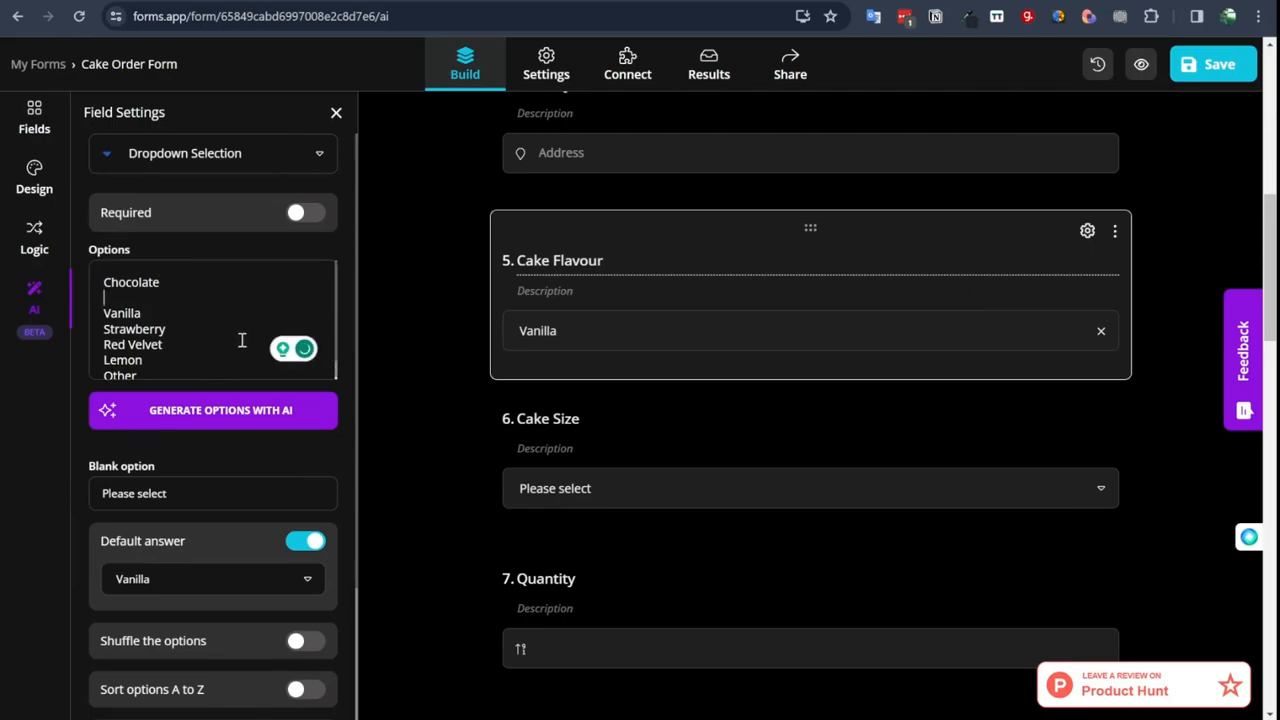
pyautogui.write('Apple')
# Step: Close the field settings and check the Cake Flavour dropdown for the Apple choice without changing the selected answer
pyautogui.click(672, 337)
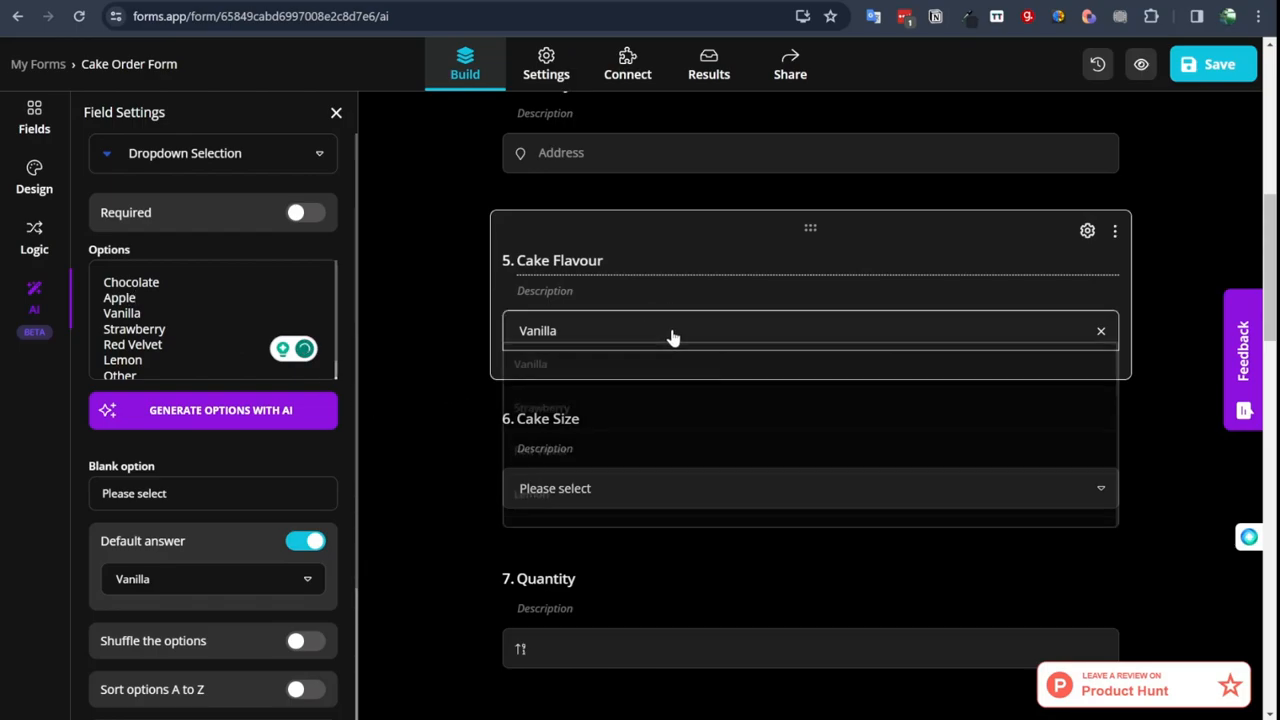
pyautogui.click(417, 392)
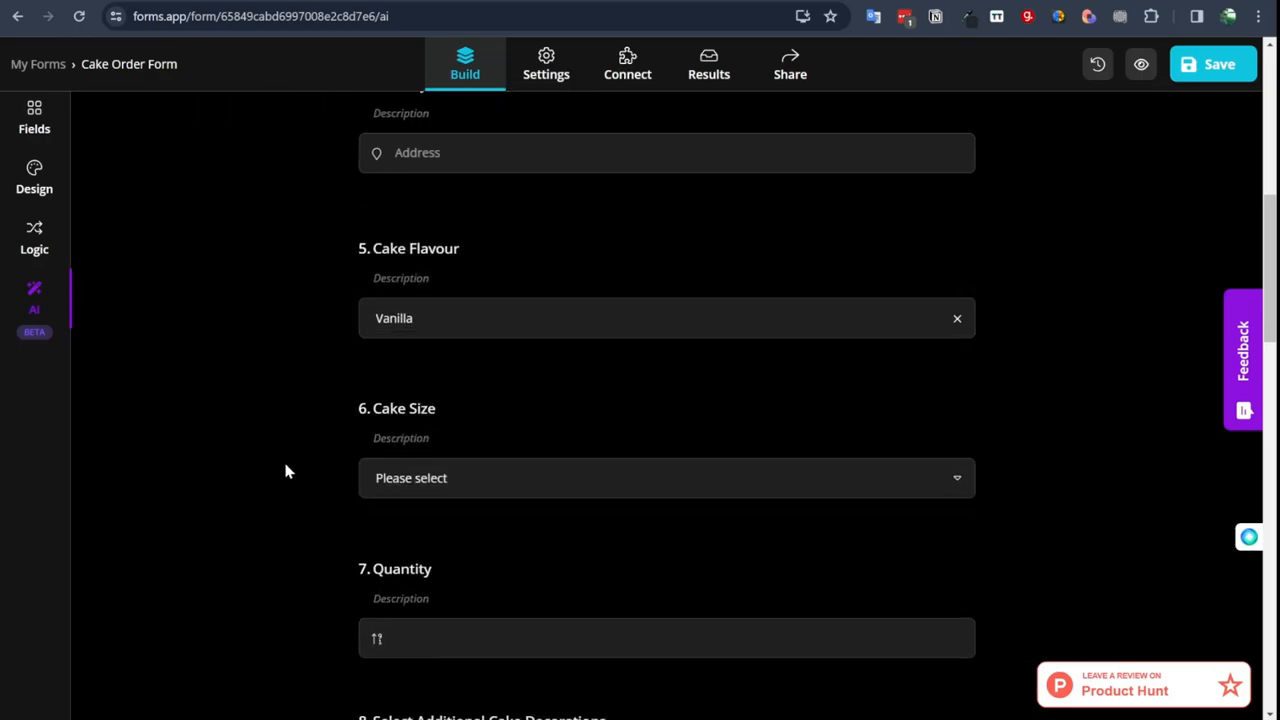
pyautogui.click(499, 328)
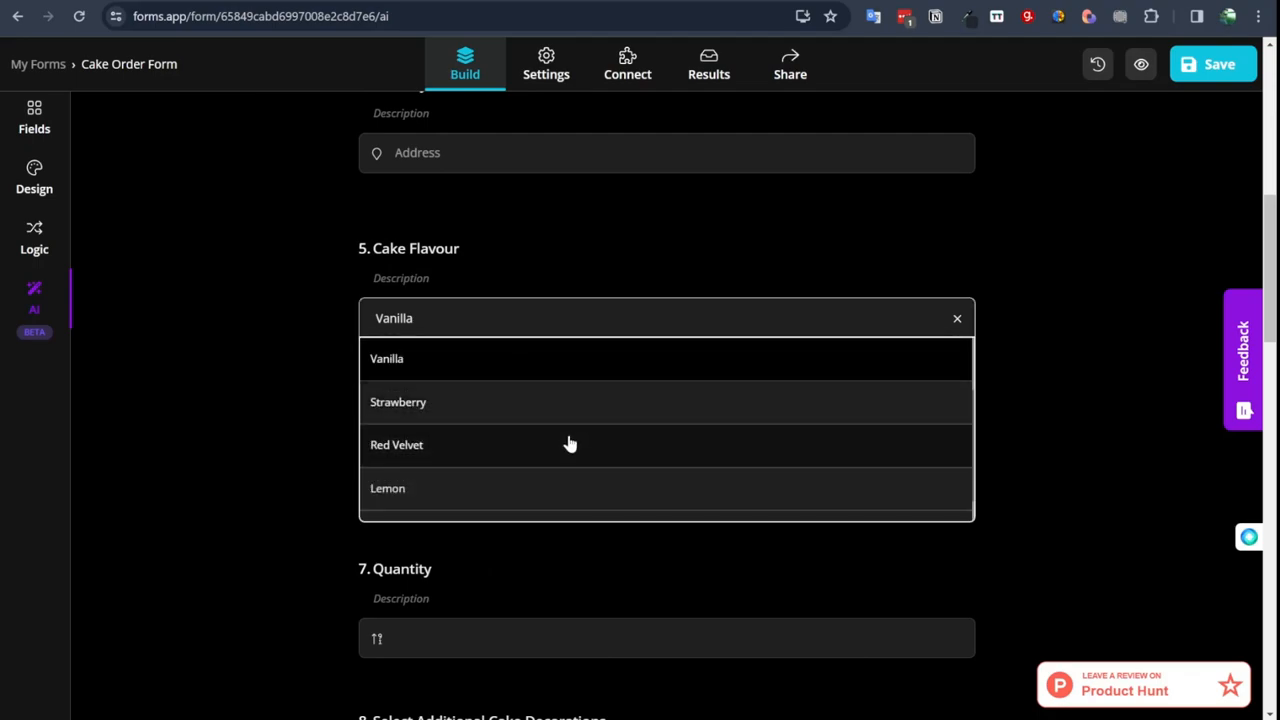
pyautogui.scroll(1, 570, 444)
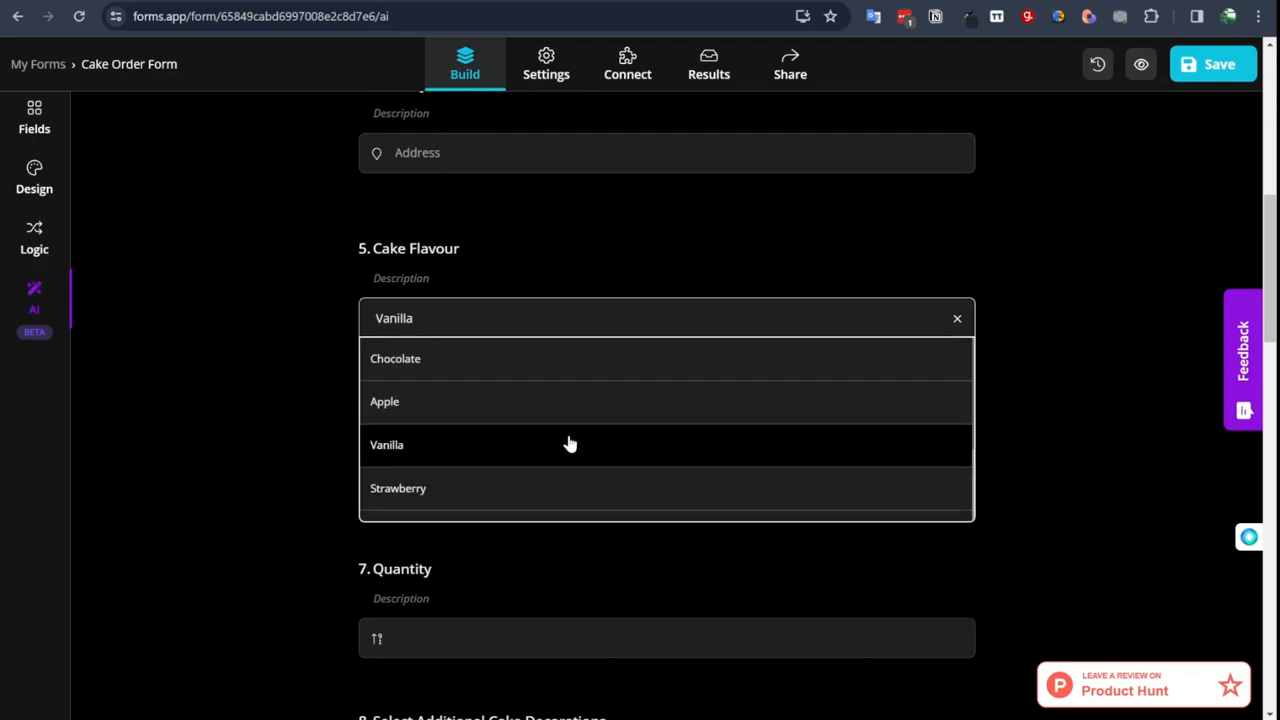
pyautogui.click(695, 240)
# Step: Examine the Cake Flavour field settings, from blank option and default answer to shuffling, sorting and comment options
pyautogui.click(943, 232)
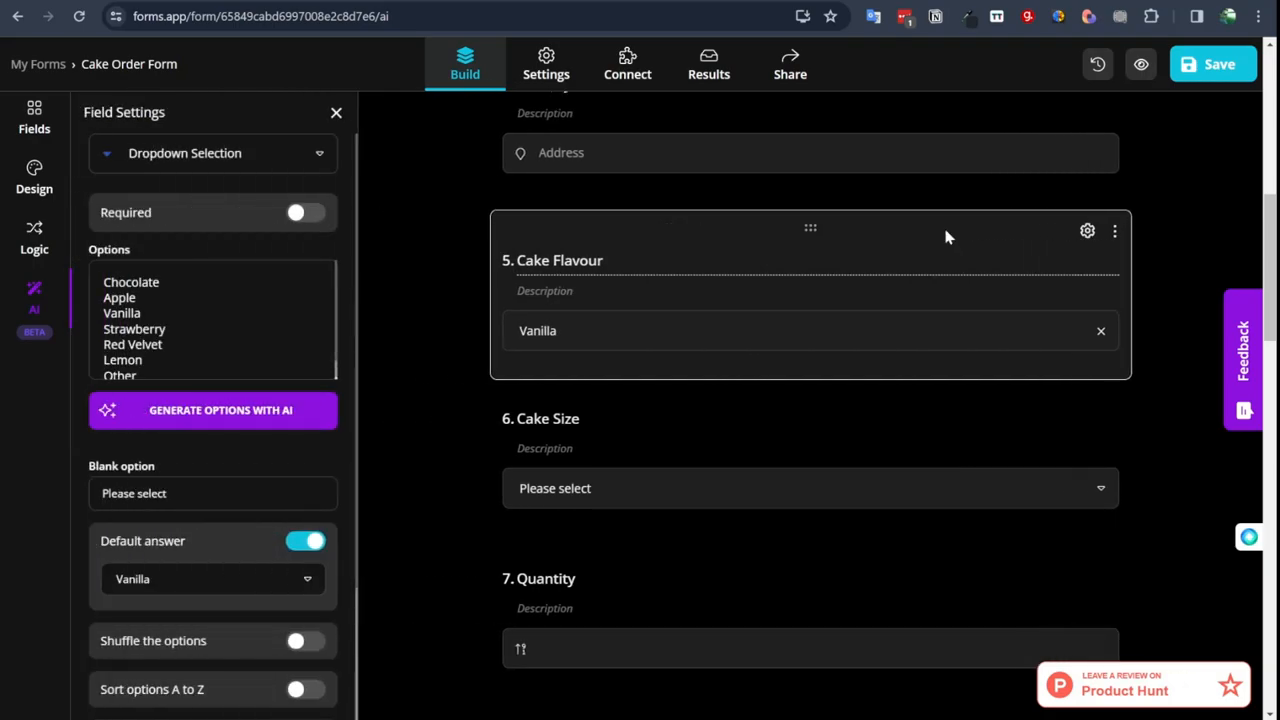
pyautogui.scroll(-1, 209, 484)
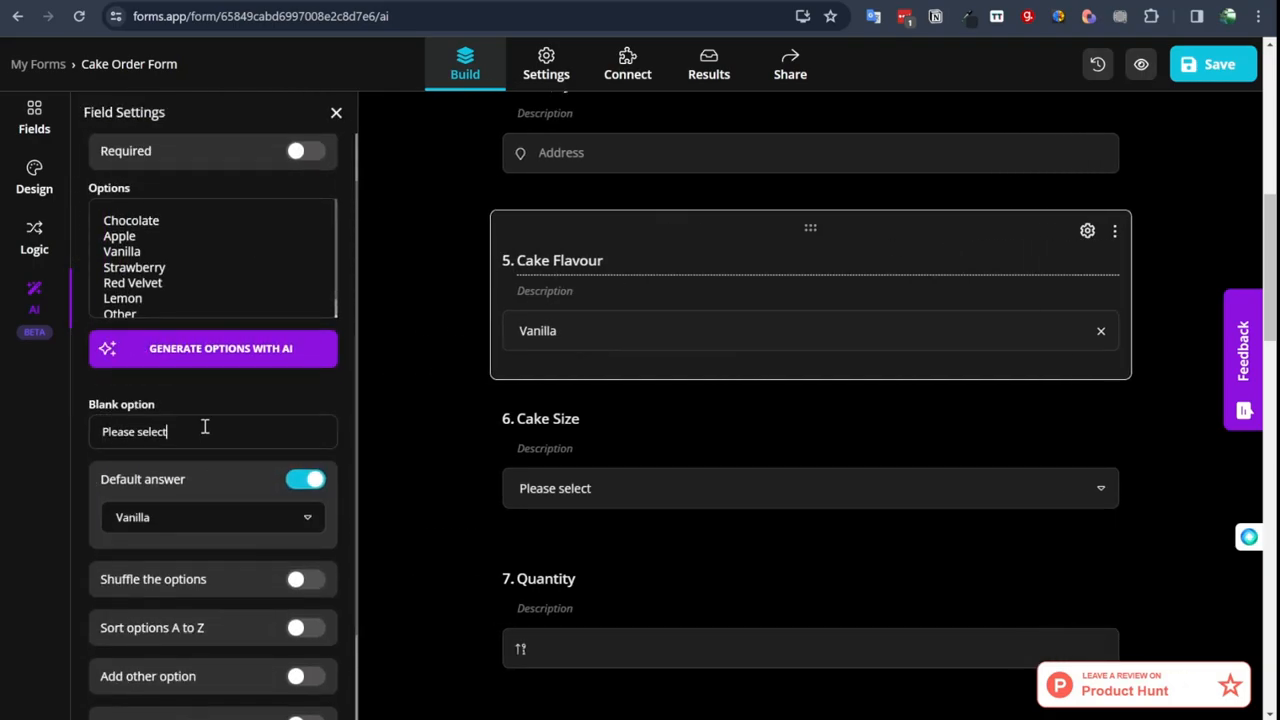
pyautogui.scroll(-2, 245, 572)
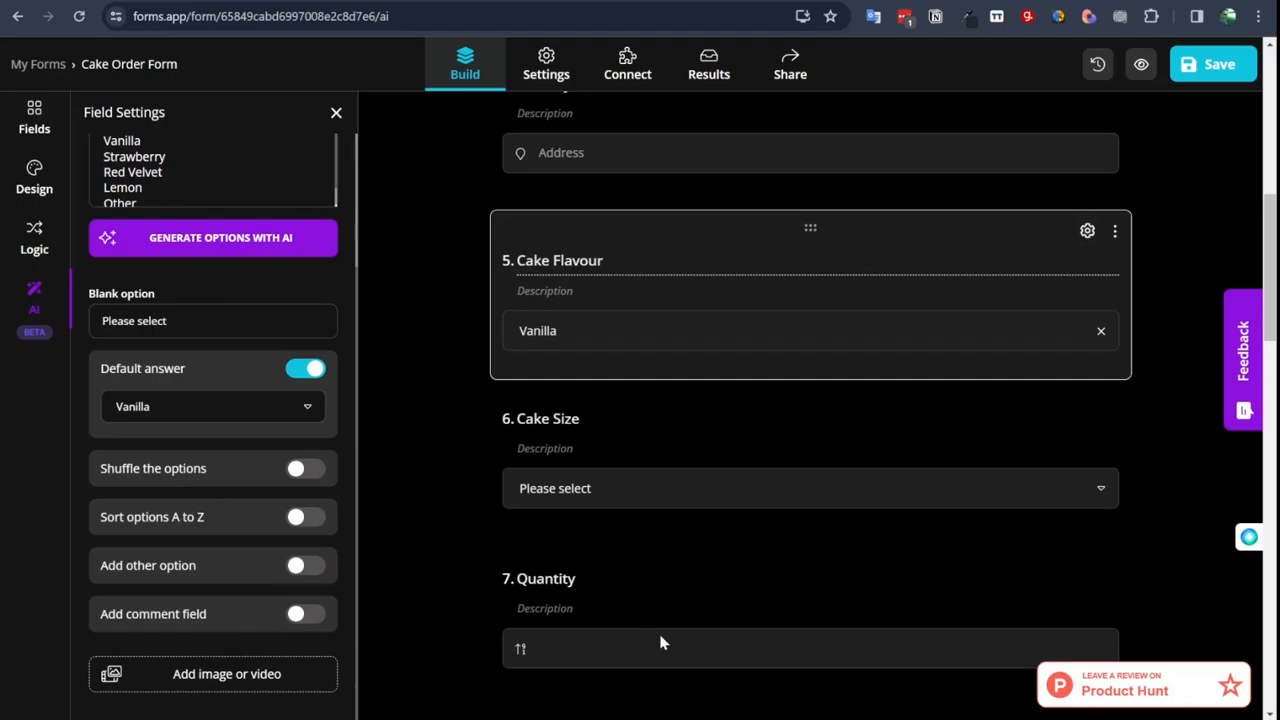
# Step: Change the Quantity question's format to Multiple Selection, accept the format change, and place the cursor in its options list
pyautogui.click(700, 645)
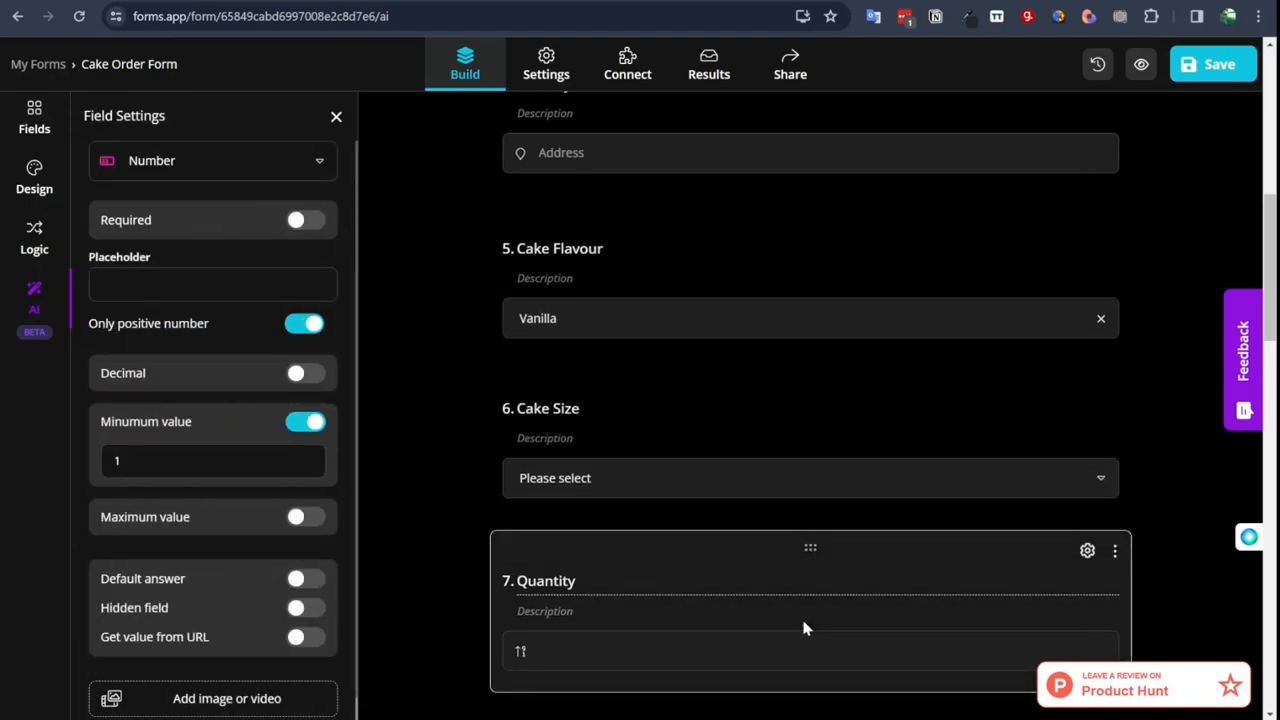
pyautogui.click(263, 168)
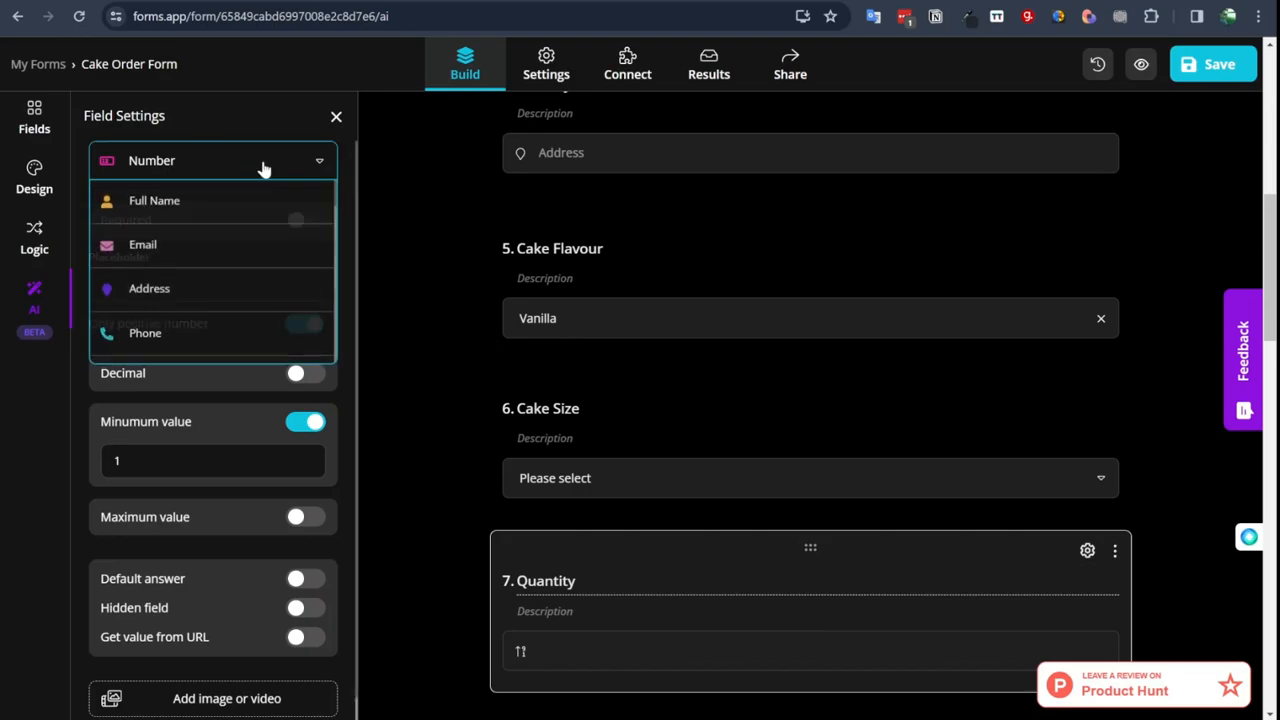
pyautogui.scroll(-5, 240, 280)
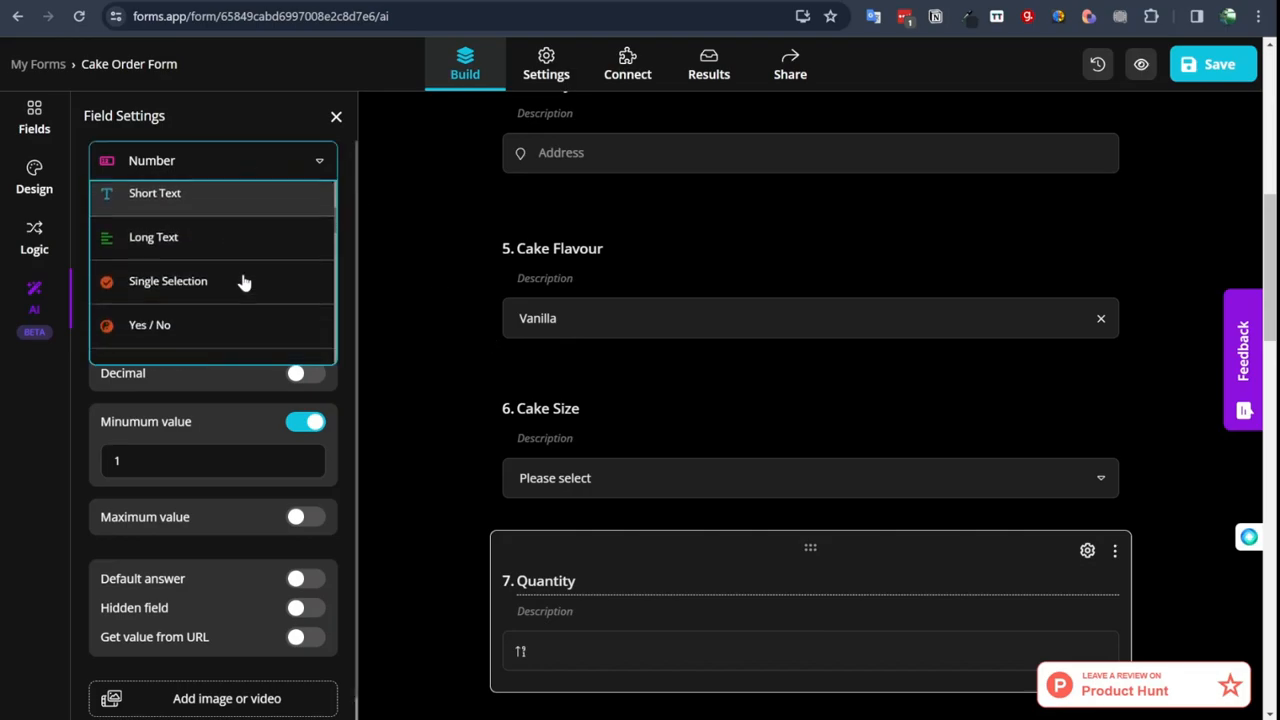
pyautogui.scroll(-2, 243, 280)
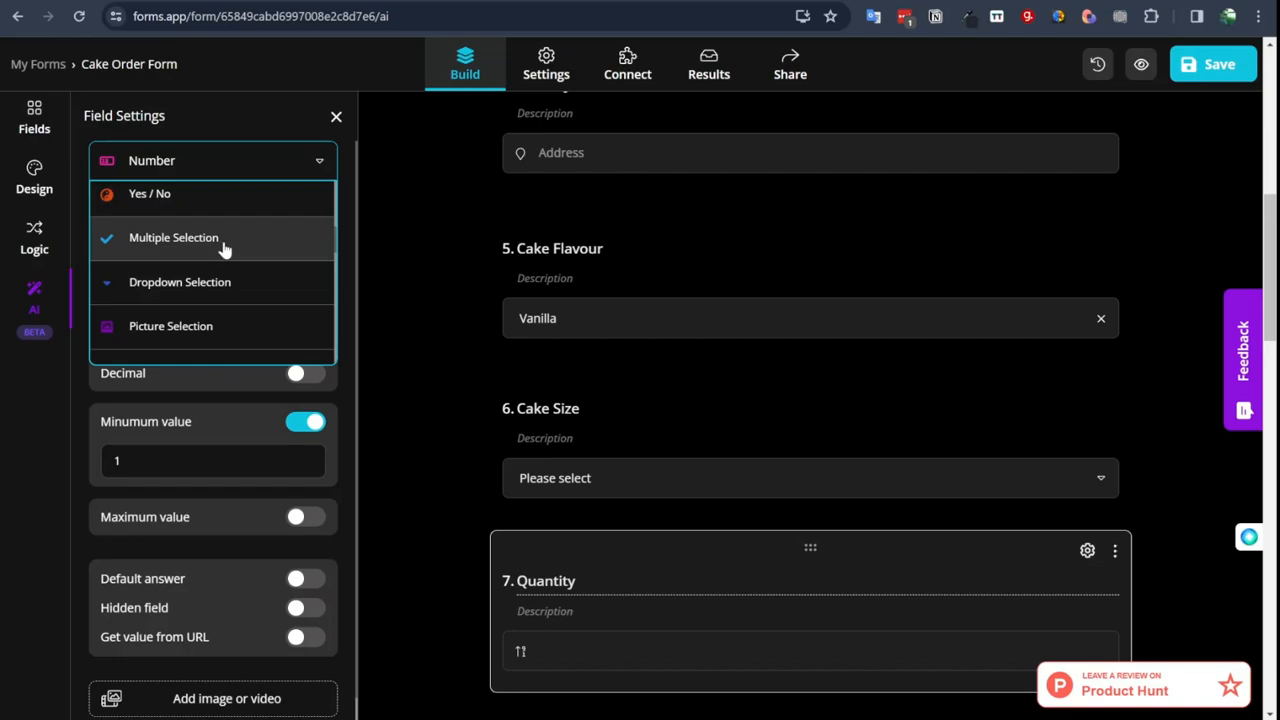
pyautogui.click(223, 249)
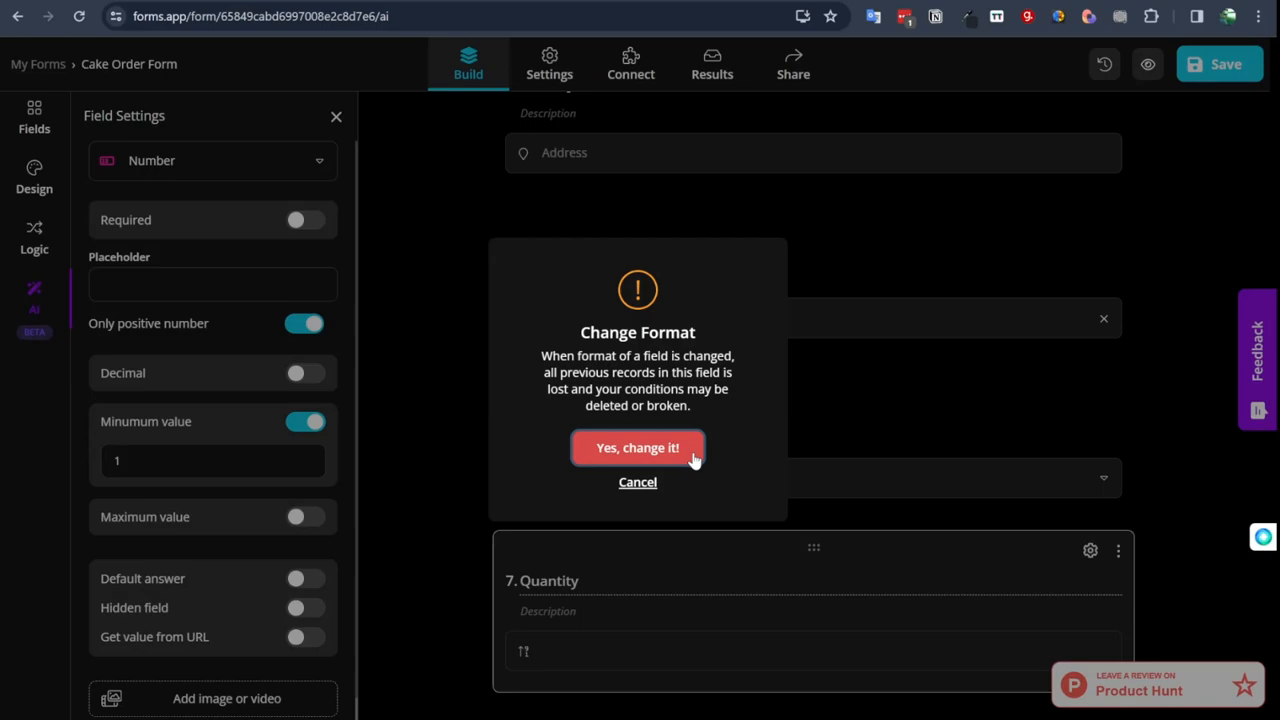
pyautogui.click(637, 448)
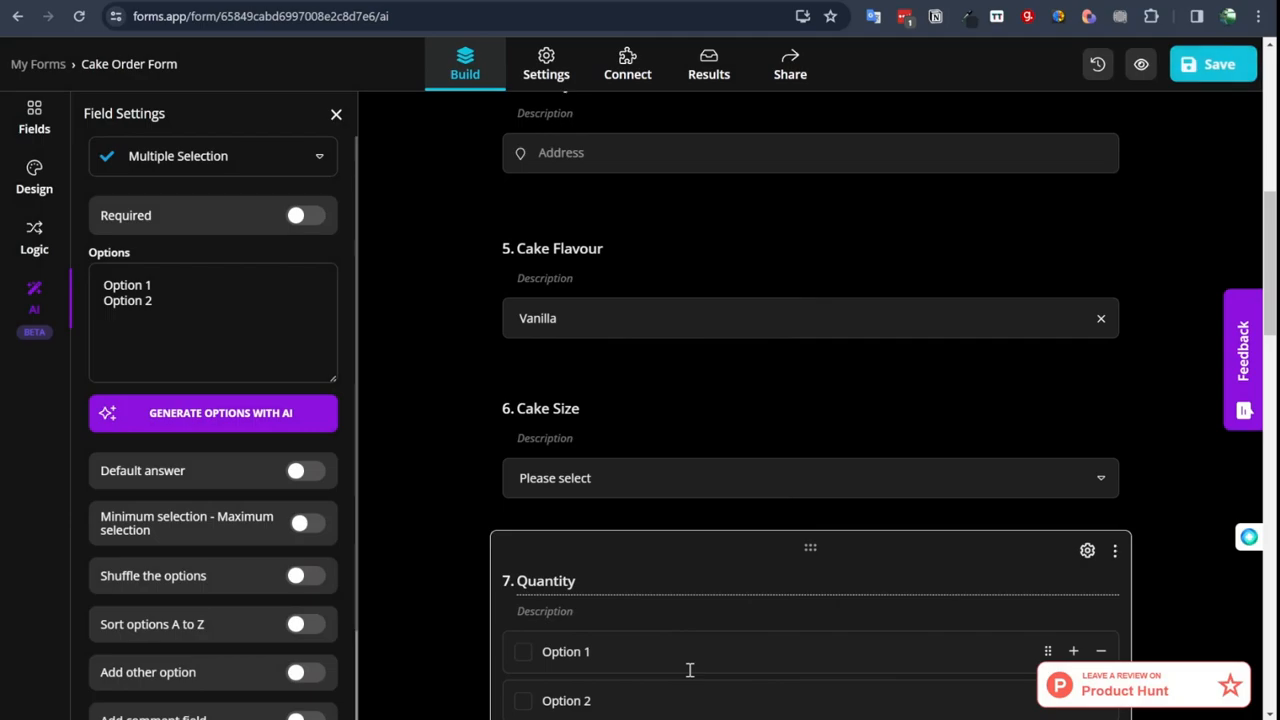
pyautogui.scroll(-2, 689, 669)
pyautogui.click(165, 273)
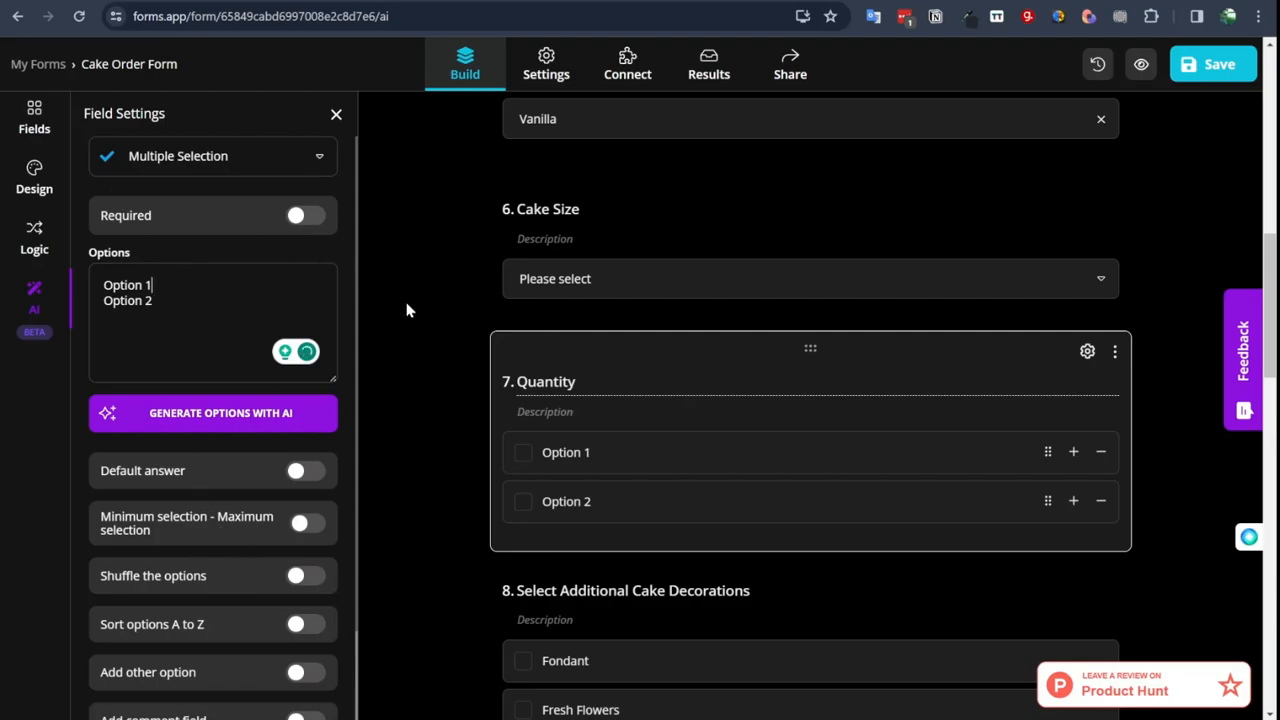
# Step: Browse the available design themes for the form without applying any of them
pyautogui.click(34, 175)
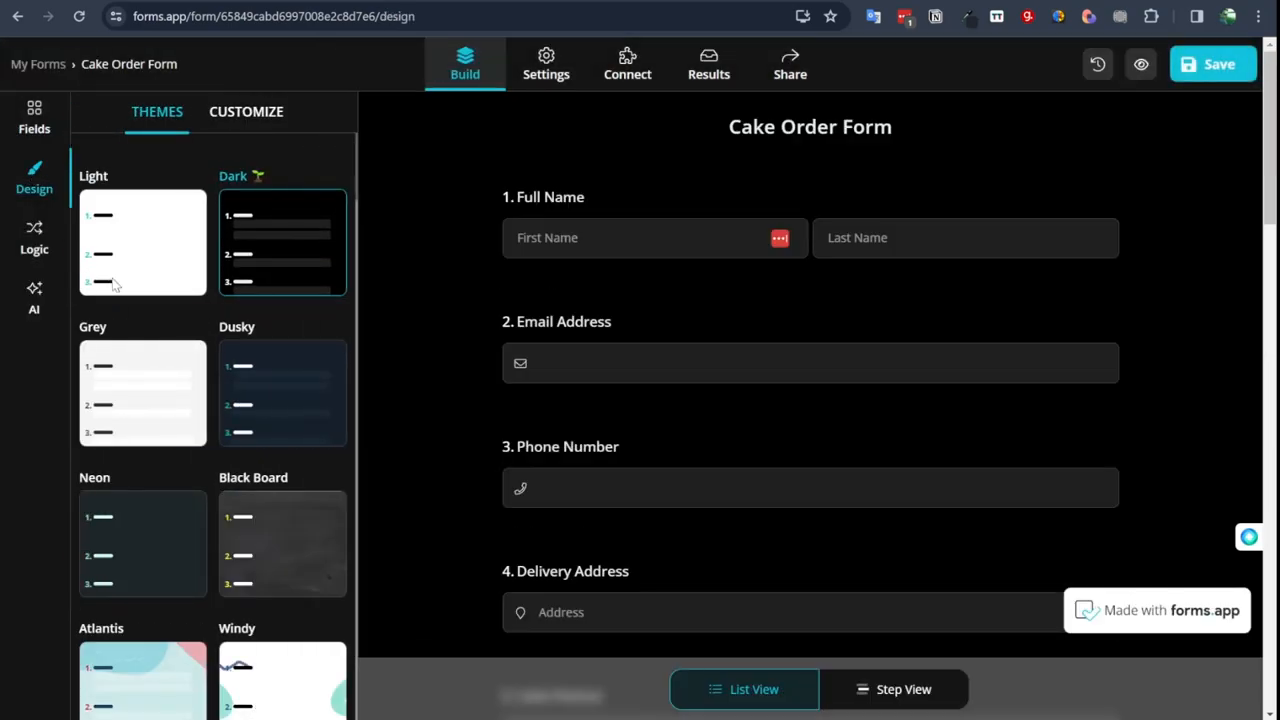
pyautogui.scroll(-6, 307, 322)
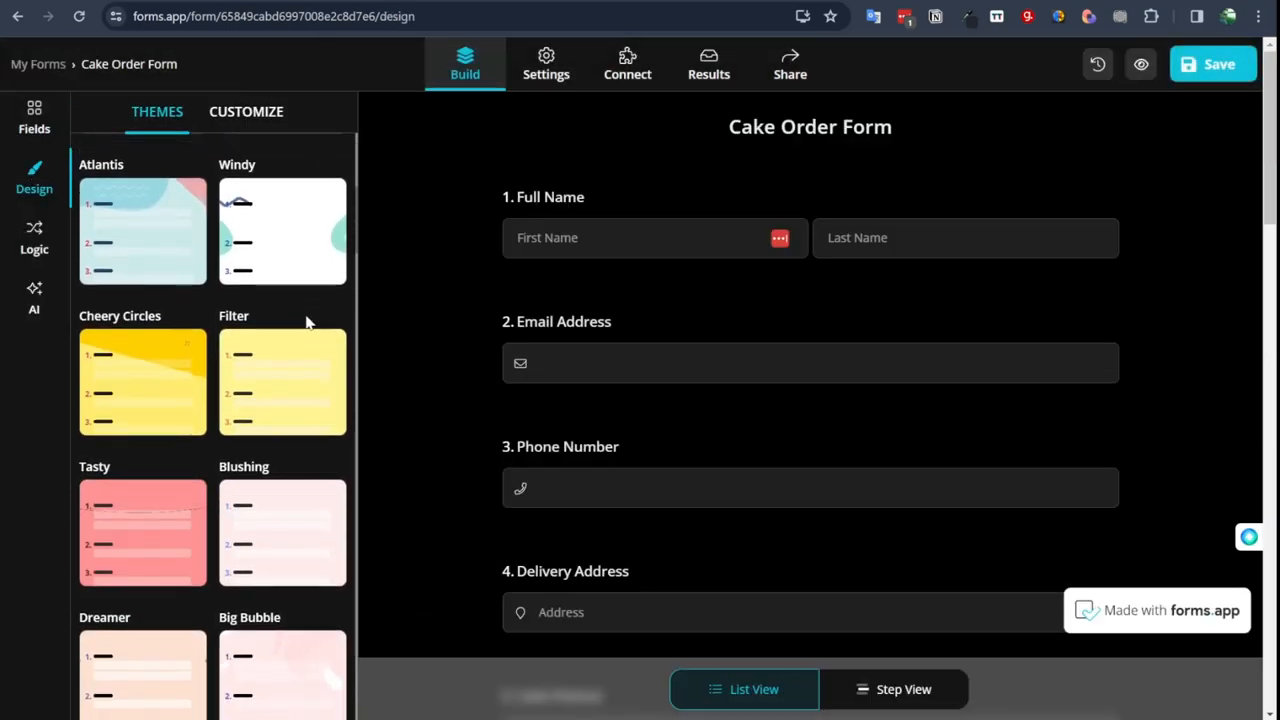
pyautogui.scroll(-7, 309, 323)
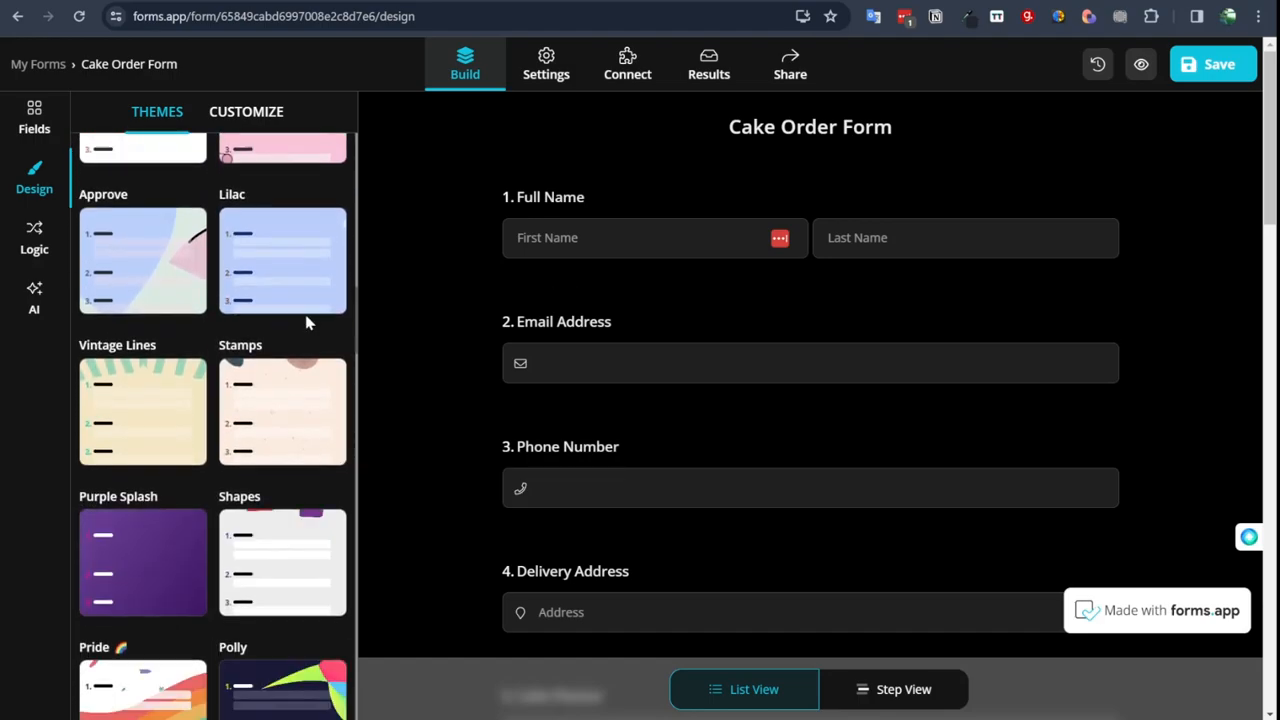
pyautogui.scroll(-7, 308, 322)
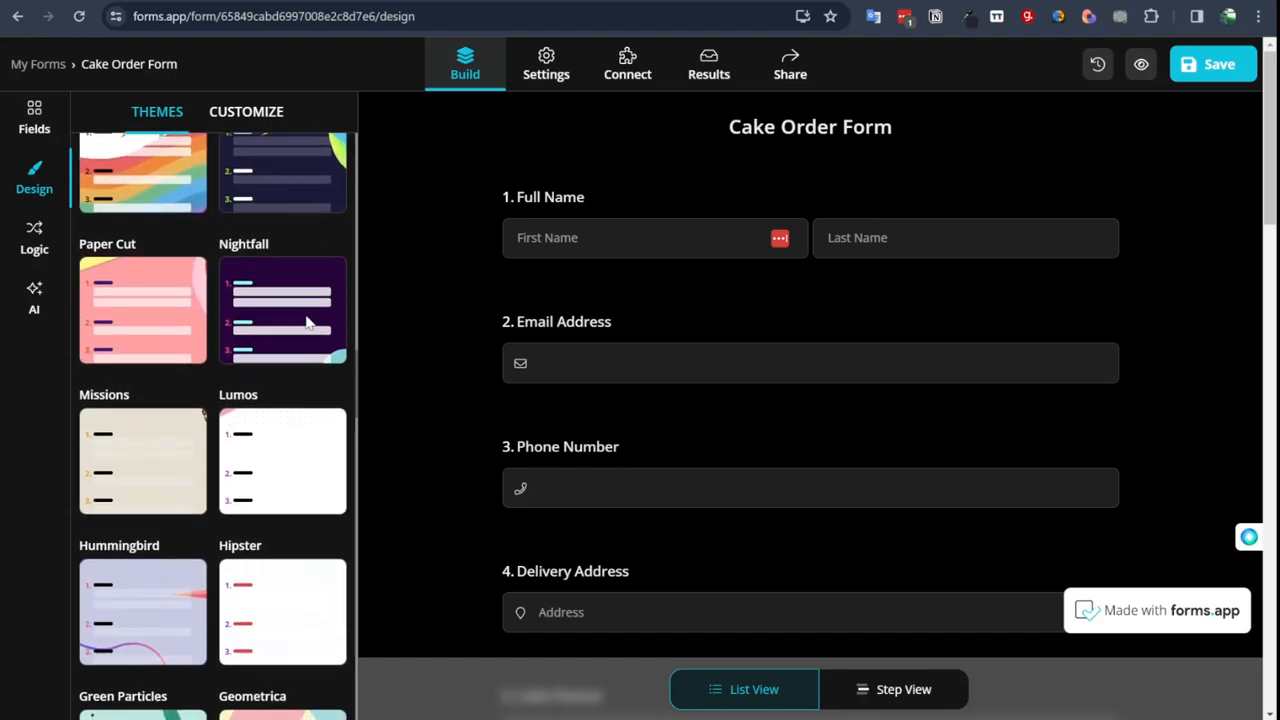
pyautogui.scroll(8, 308, 322)
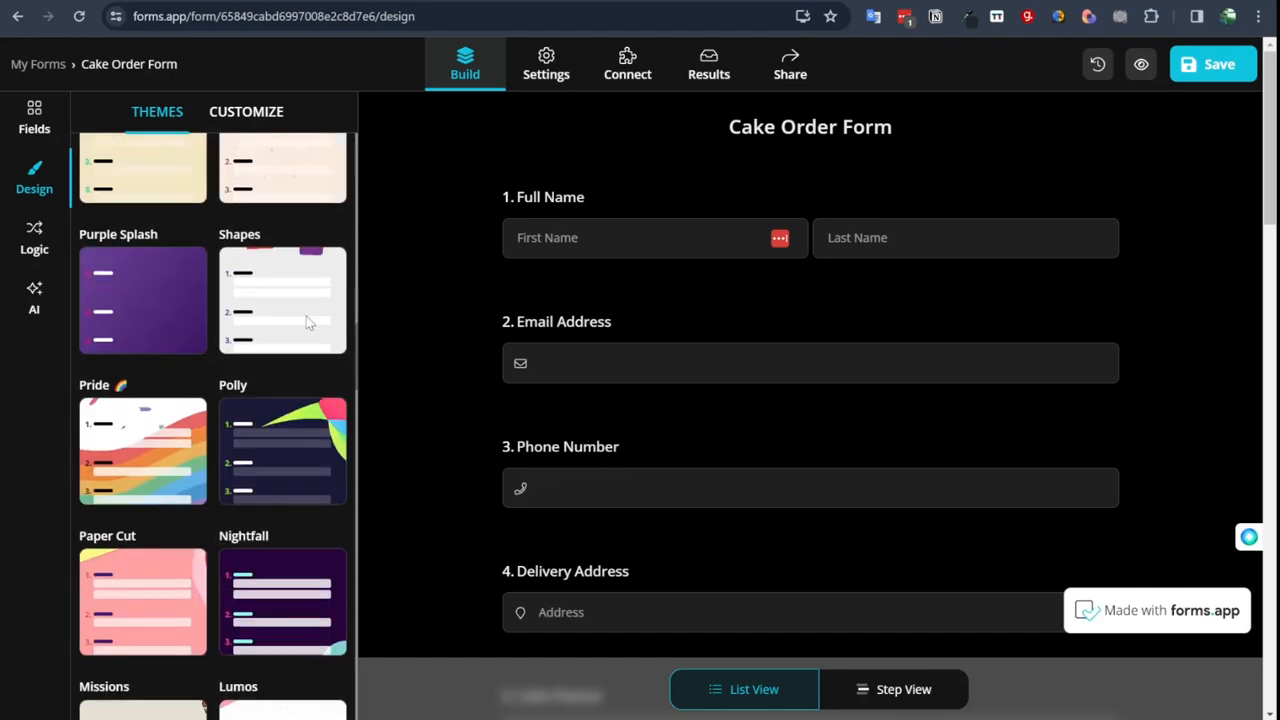
# Step: In the form's design customization, start adding a background image and search Unsplash for "cake"
pyautogui.click(258, 116)
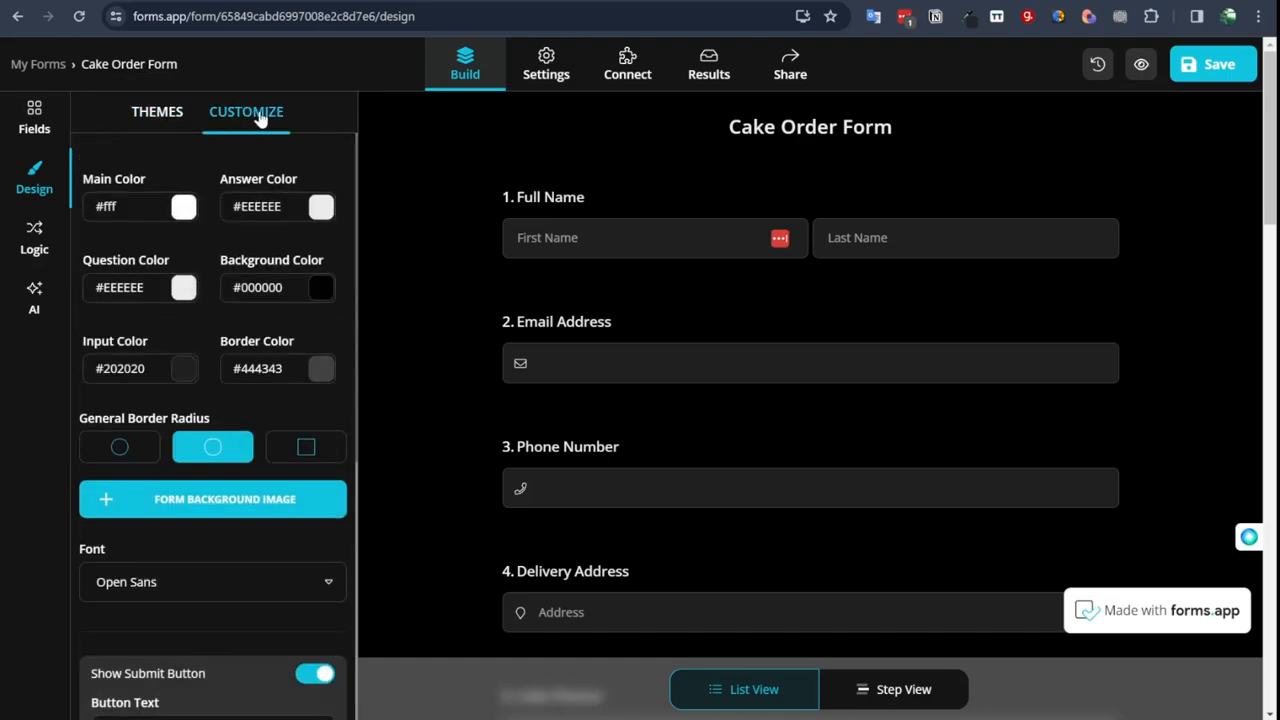
pyautogui.scroll(-2, 246, 442)
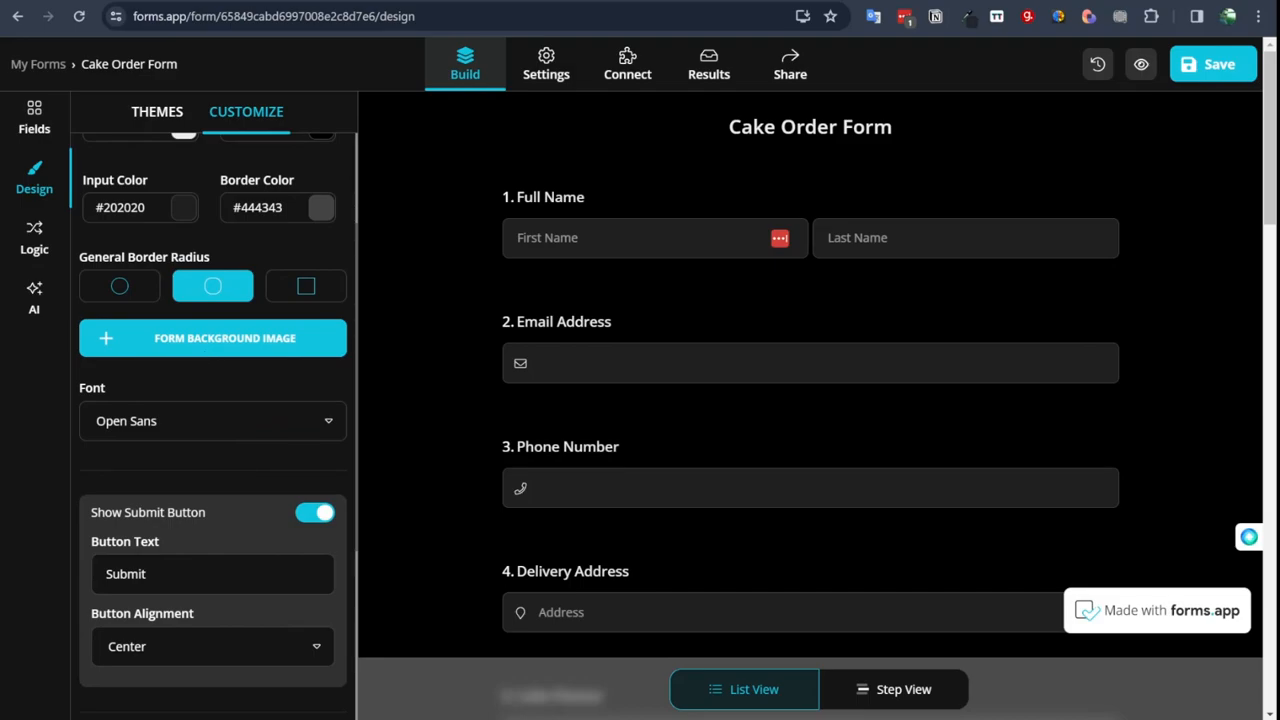
pyautogui.click(202, 358)
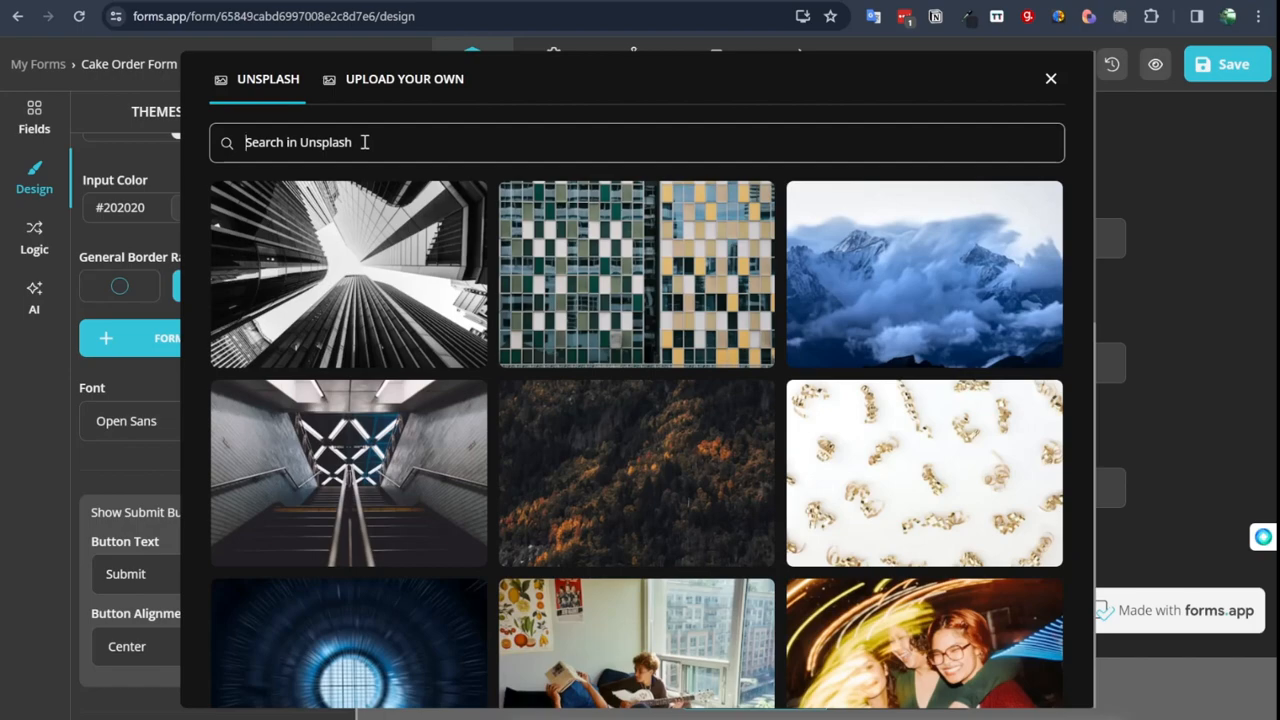
pyautogui.write('cake')
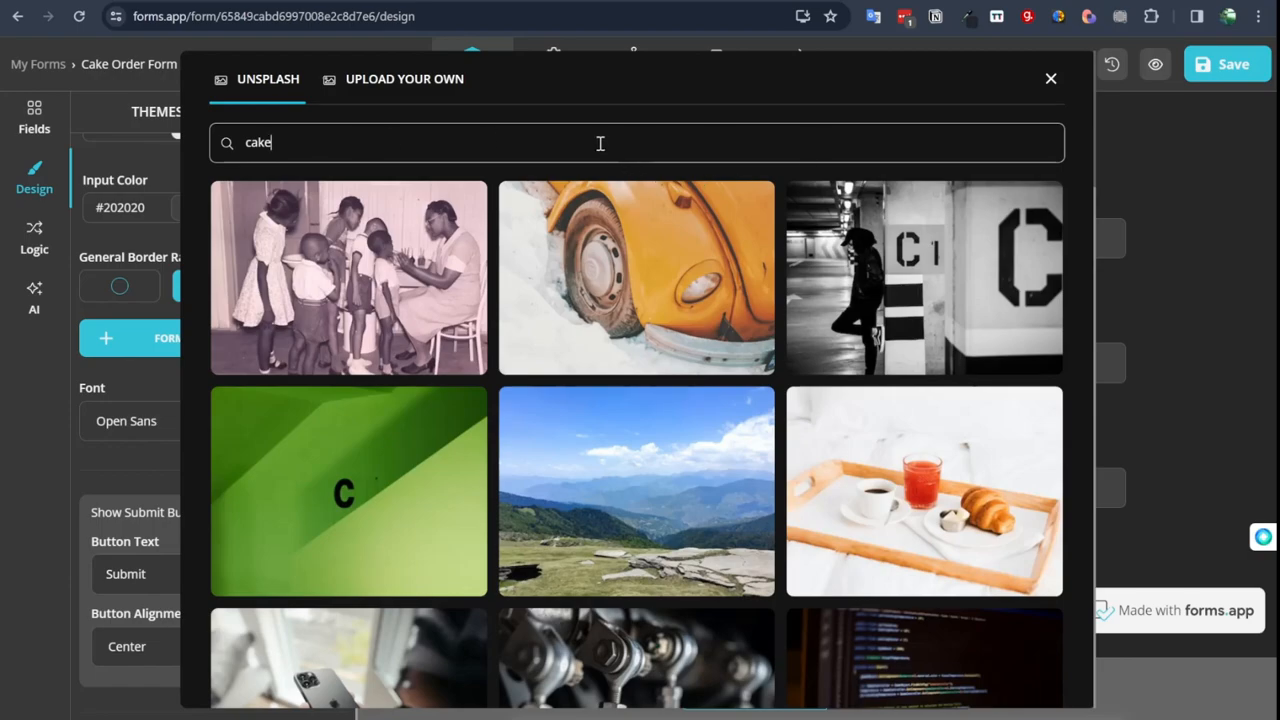
pyautogui.scroll(-5, 251, 314)
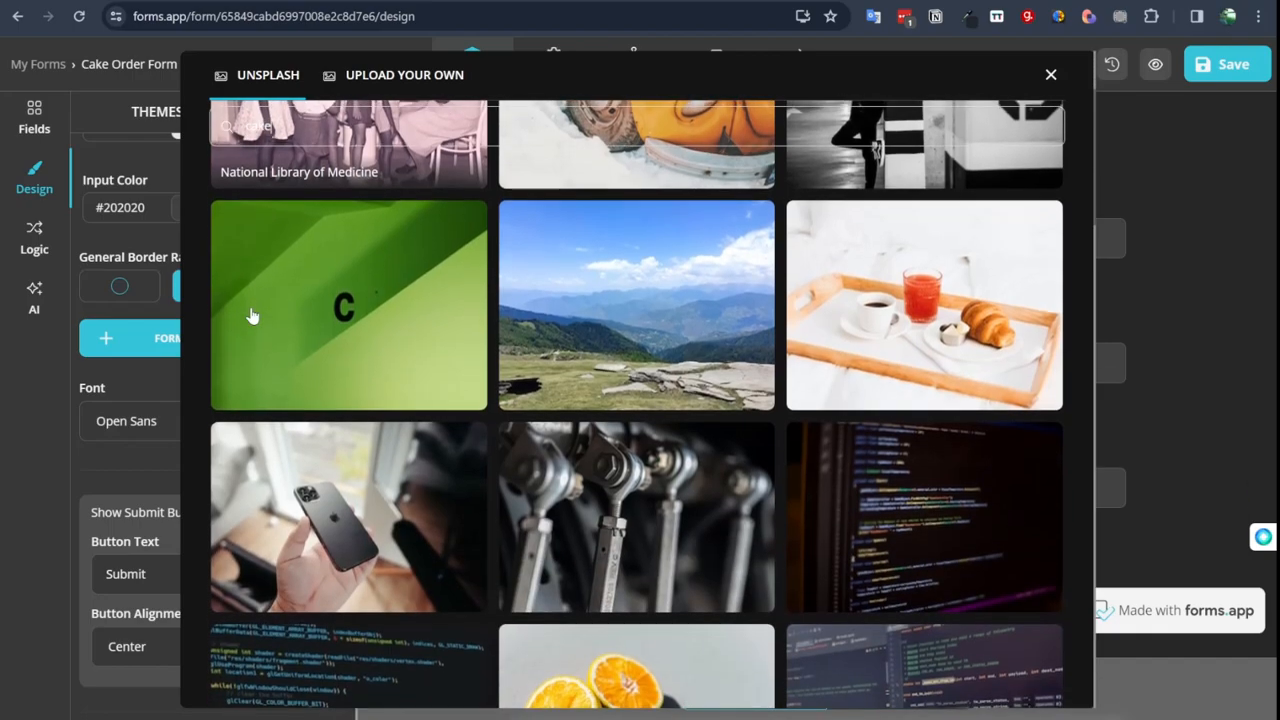
pyautogui.scroll(4, 252, 316)
pyautogui.scroll(2, 252, 316)
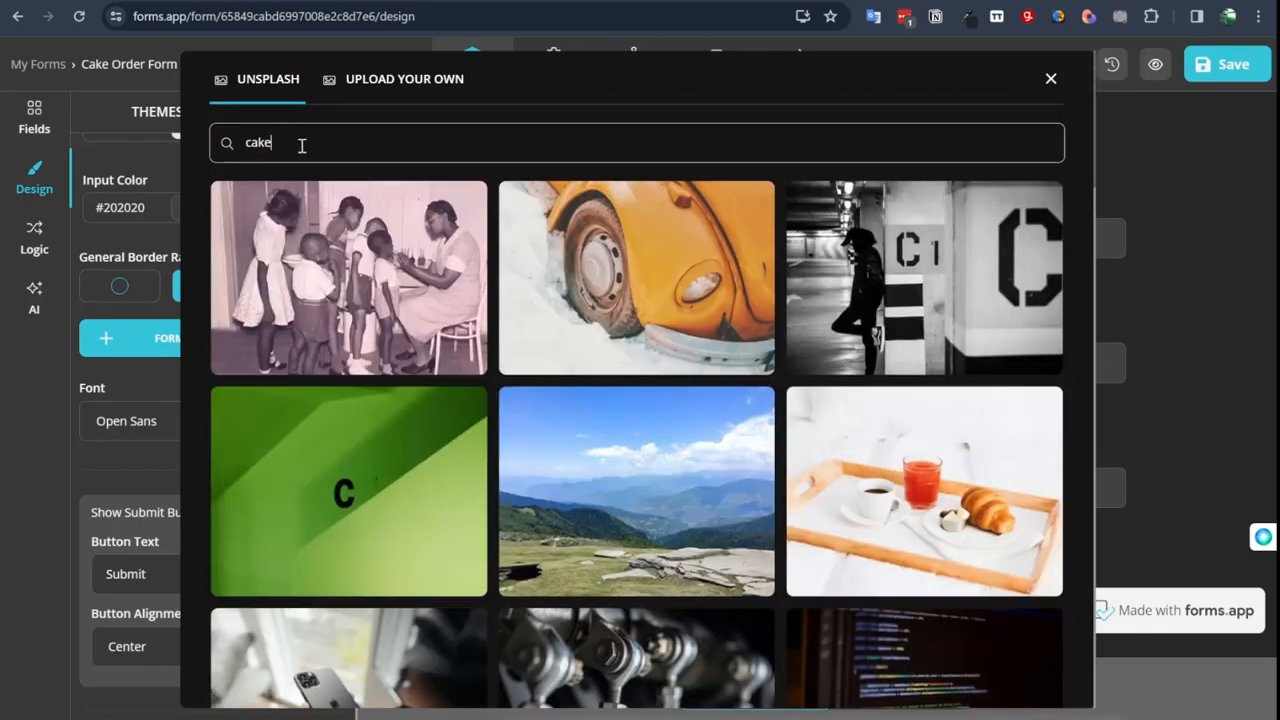
pyautogui.press('BackSpace')
pyautogui.press('BackSpace')
pyautogui.press('BackSpace')
pyautogui.write('cake')
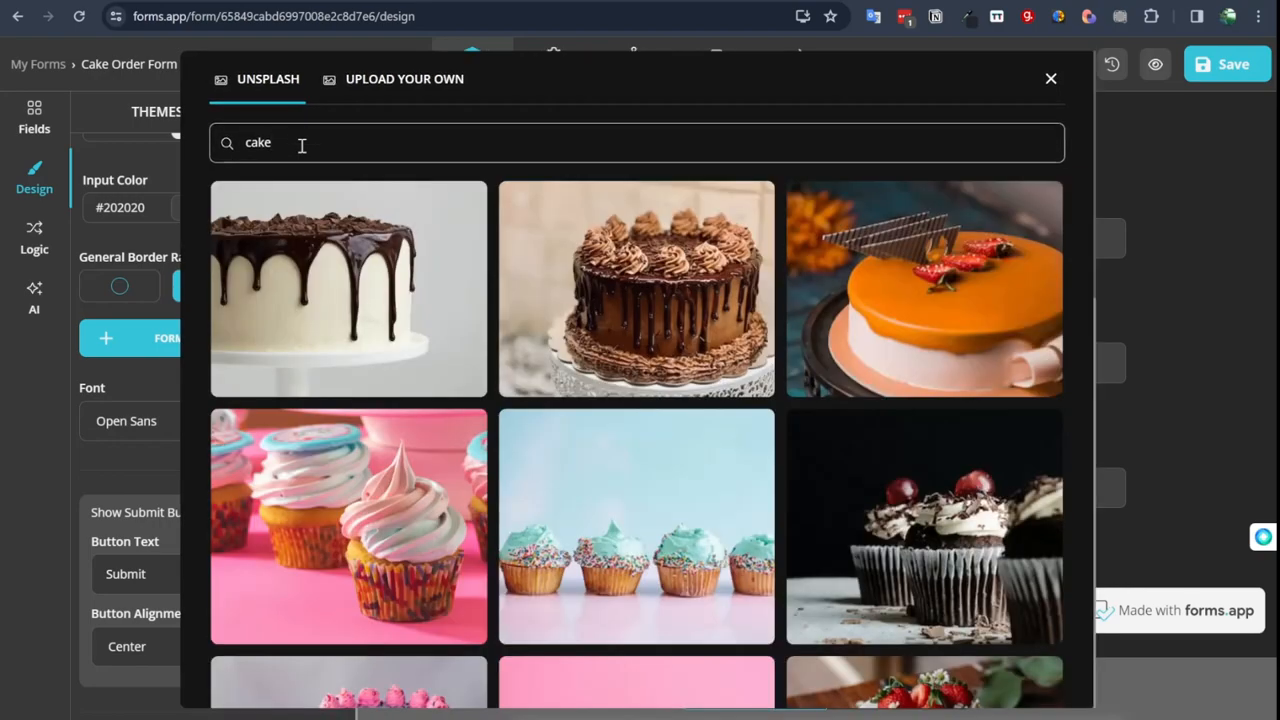
# Step: Set the orange glazed cake photo with strawberries as the form background image and set its position to Left
pyautogui.scroll(-1, 603, 337)
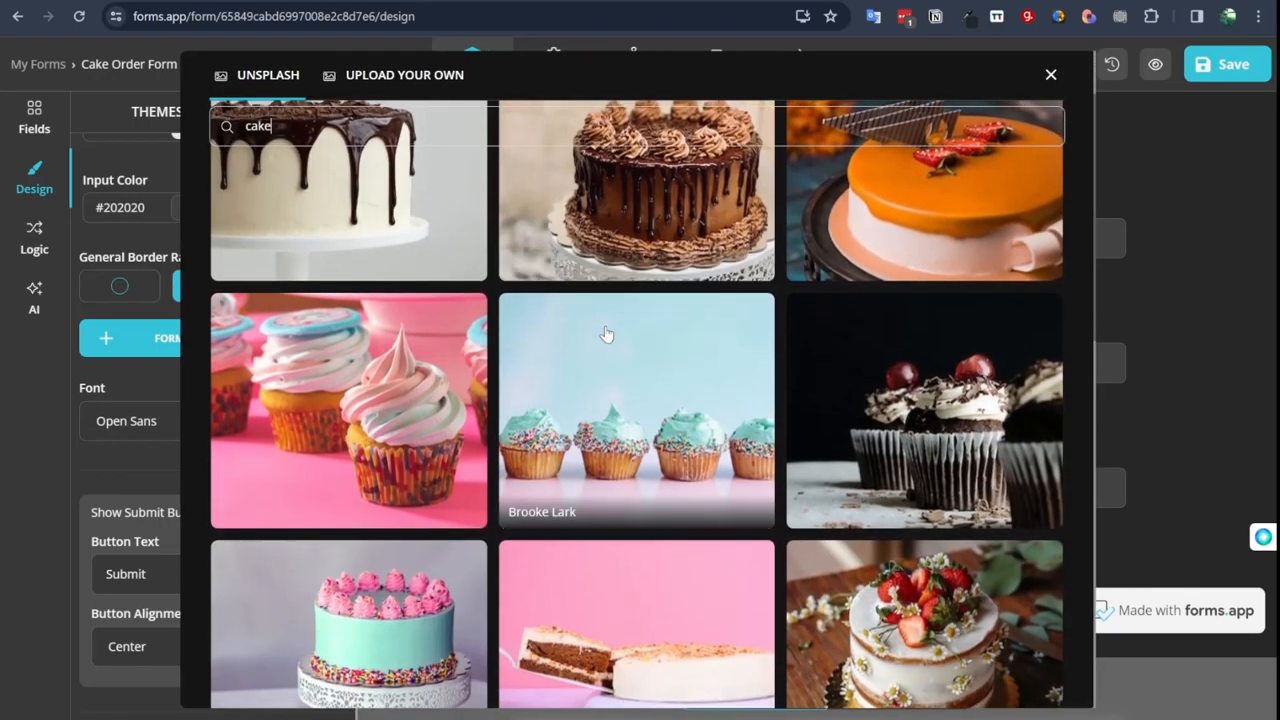
pyautogui.scroll(-1, 605, 334)
pyautogui.scroll(2, 605, 330)
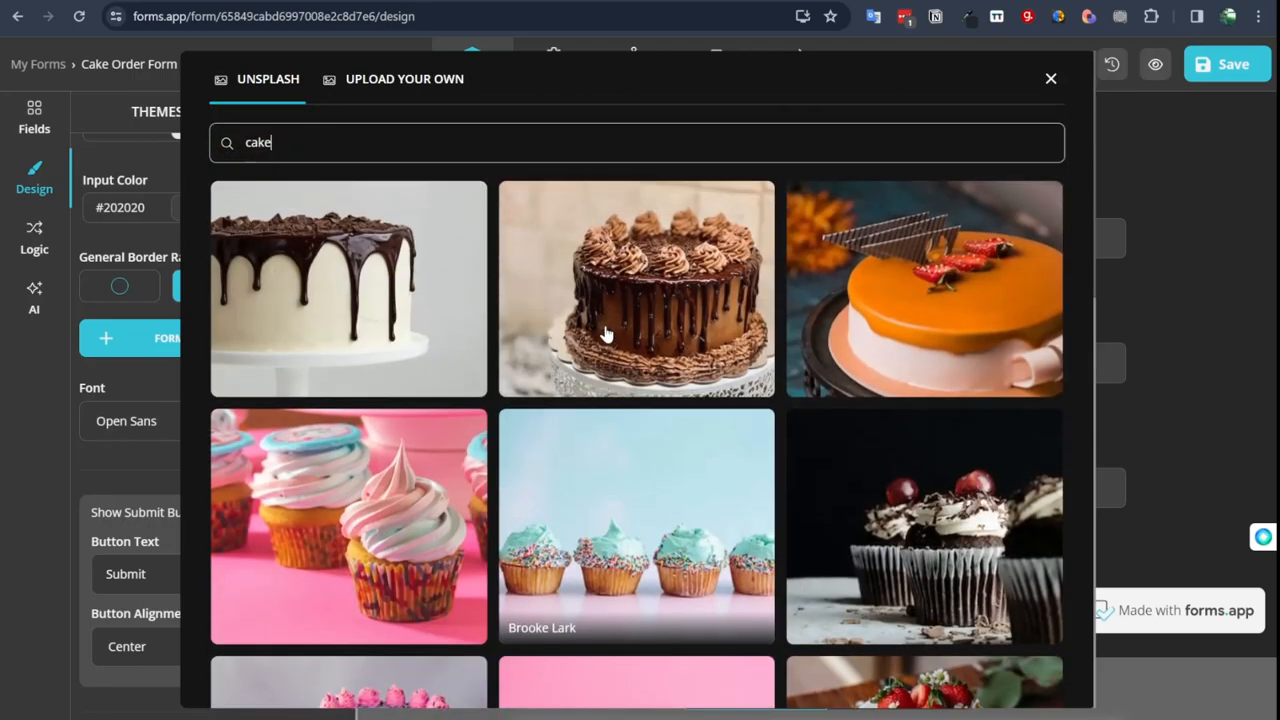
pyautogui.click(908, 258)
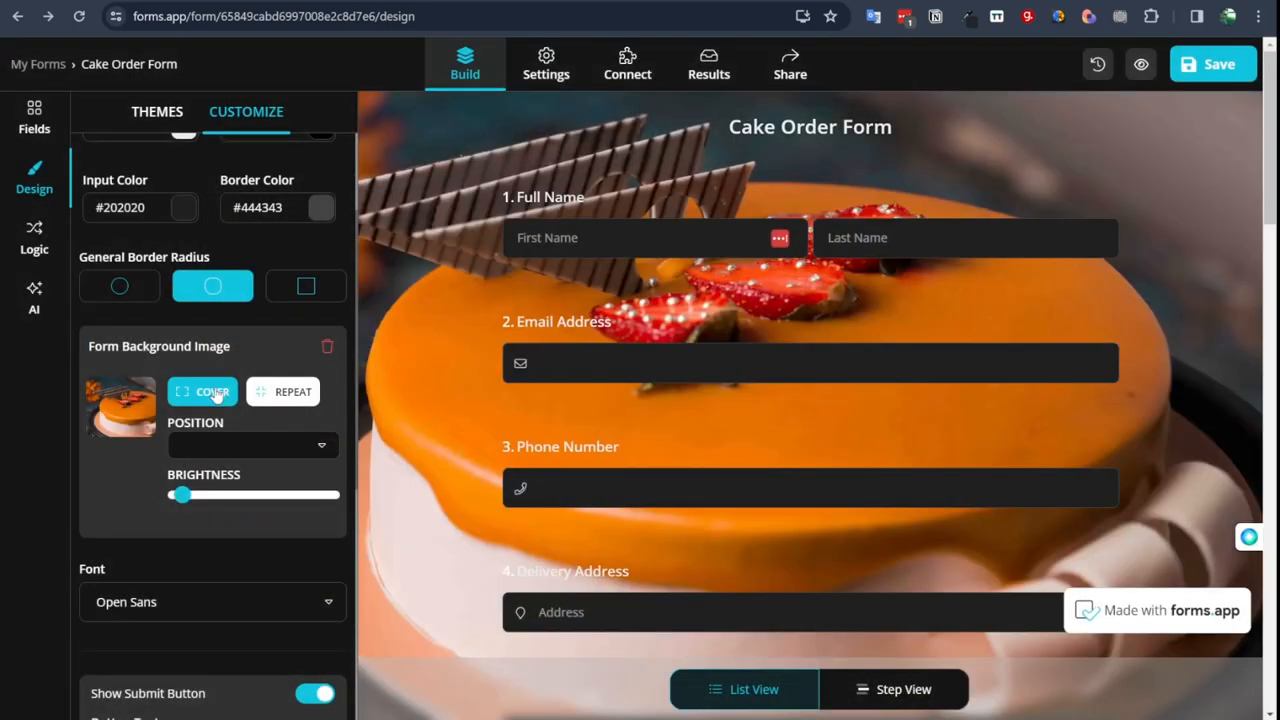
pyautogui.click(289, 445)
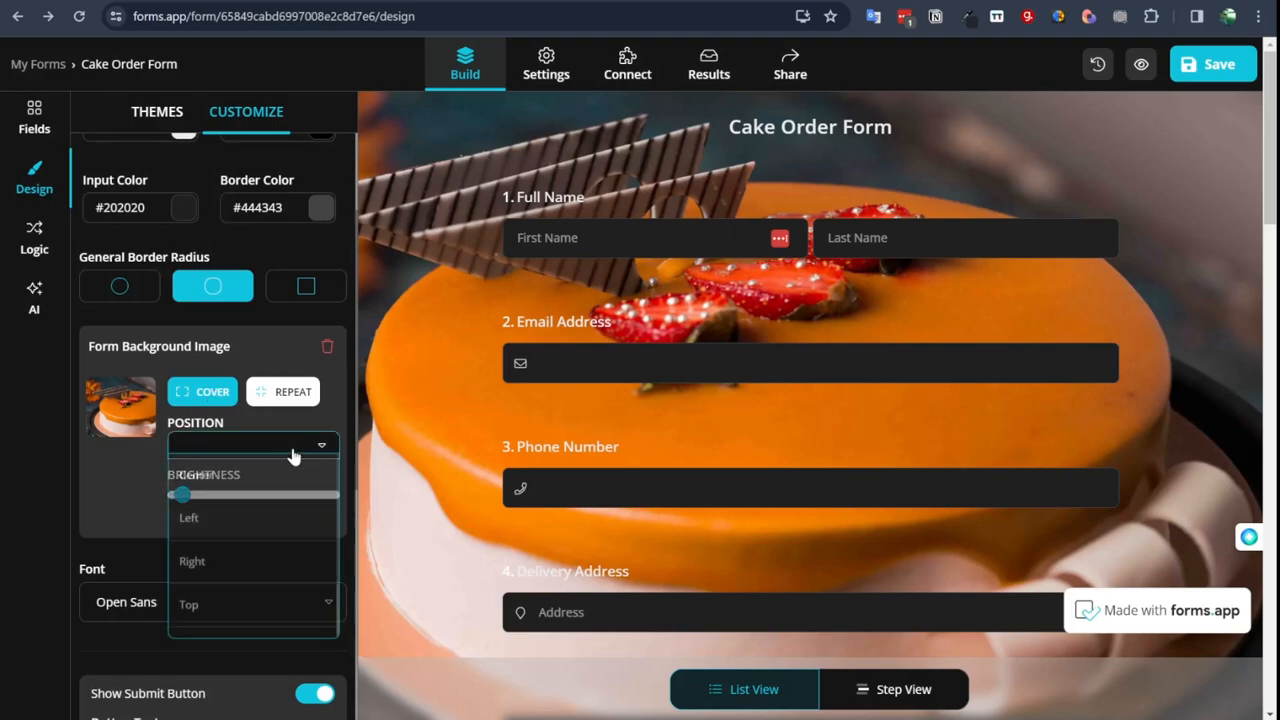
pyautogui.click(249, 522)
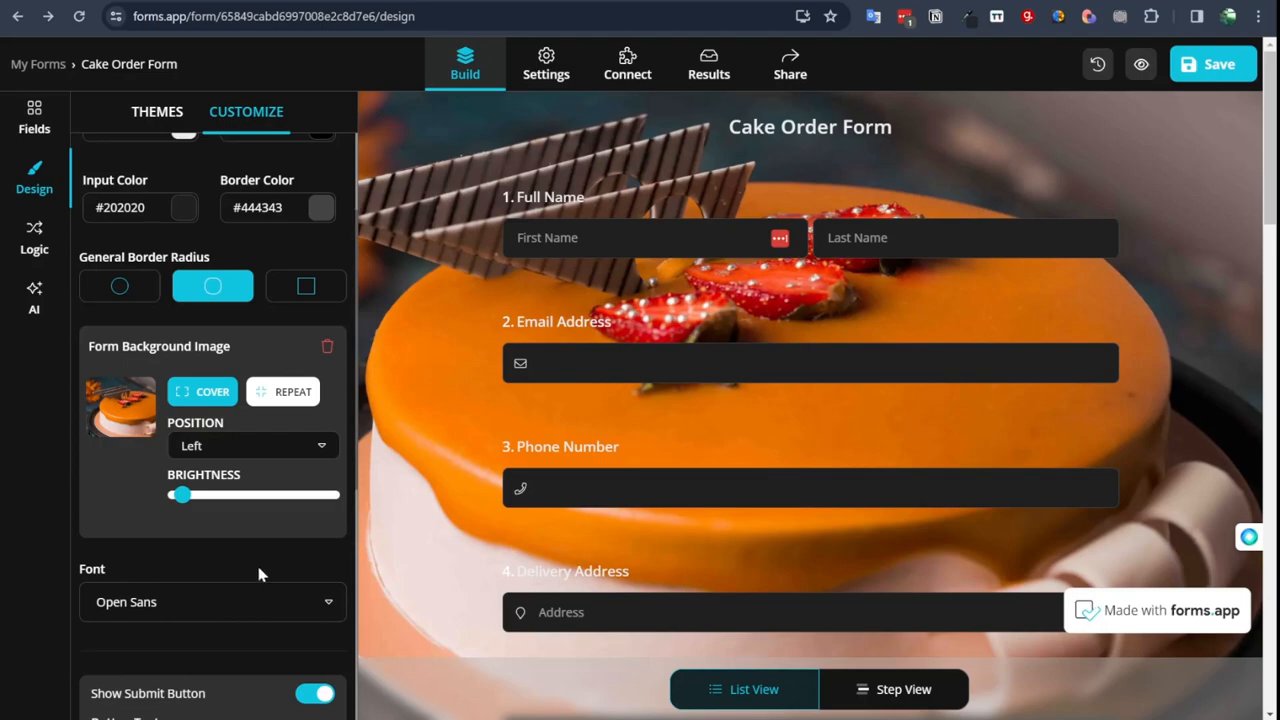
# Step: Look through the remaining design customization options and check the form's logic conditions page
pyautogui.scroll(-2, 147, 574)
pyautogui.scroll(-3, 147, 578)
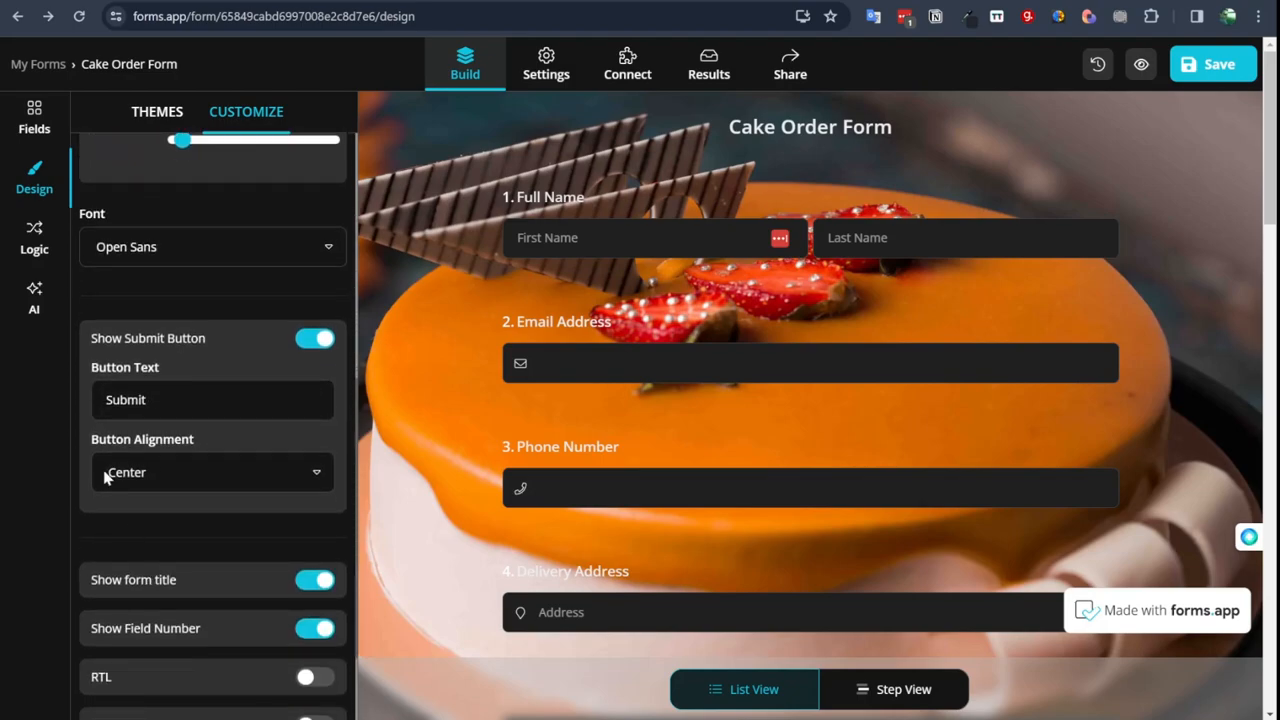
pyautogui.click(35, 232)
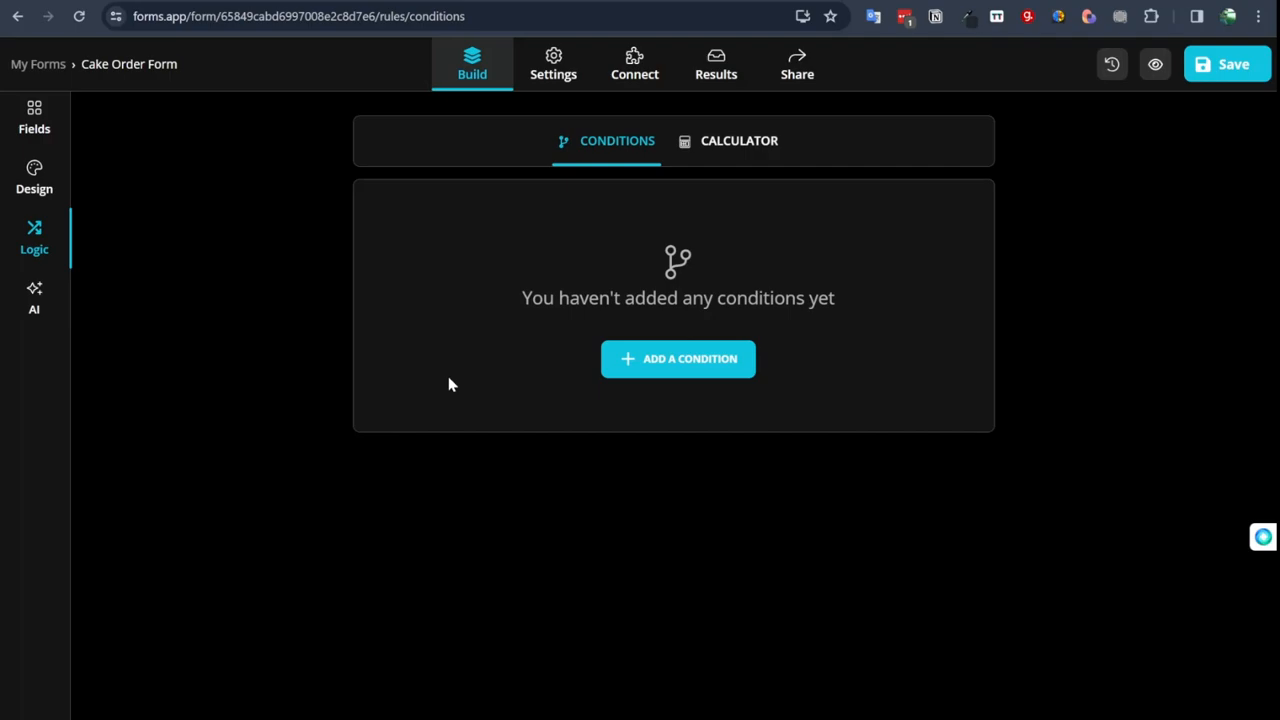
# Step: Review the cake order form's questions in the AI editor, including the additional cake decorations question
pyautogui.click(33, 302)
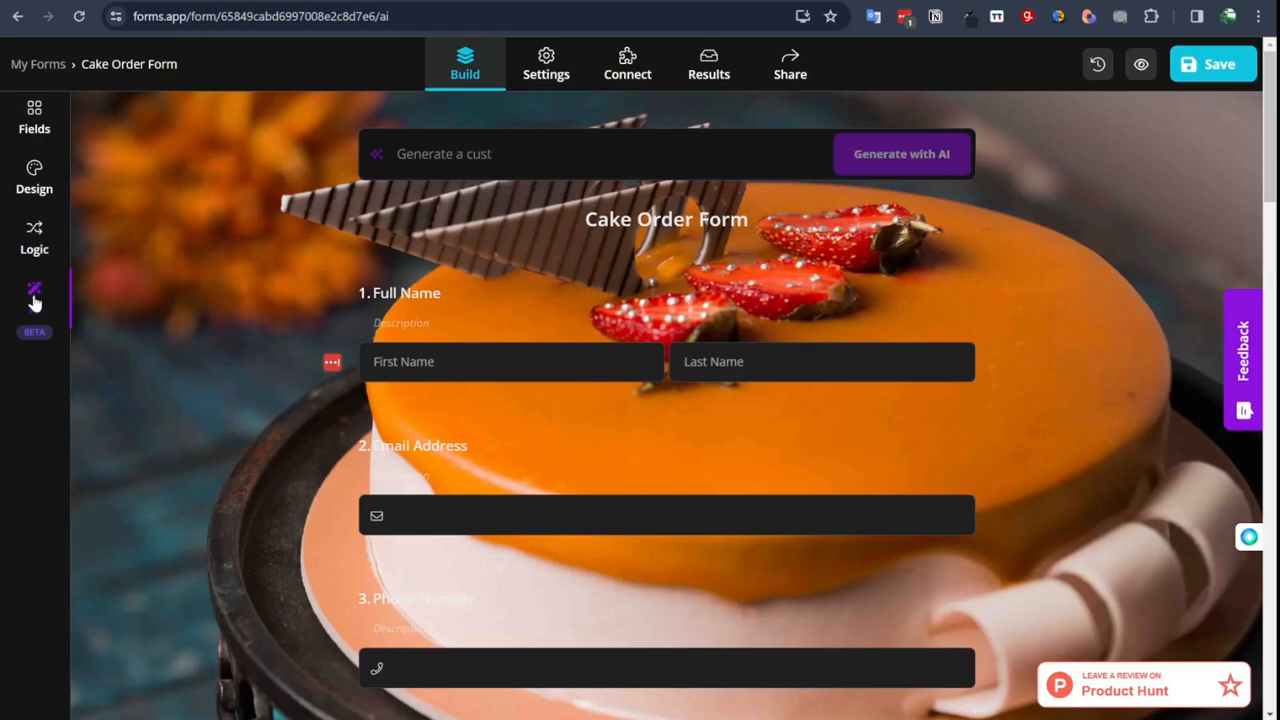
pyautogui.scroll(-9, 552, 440)
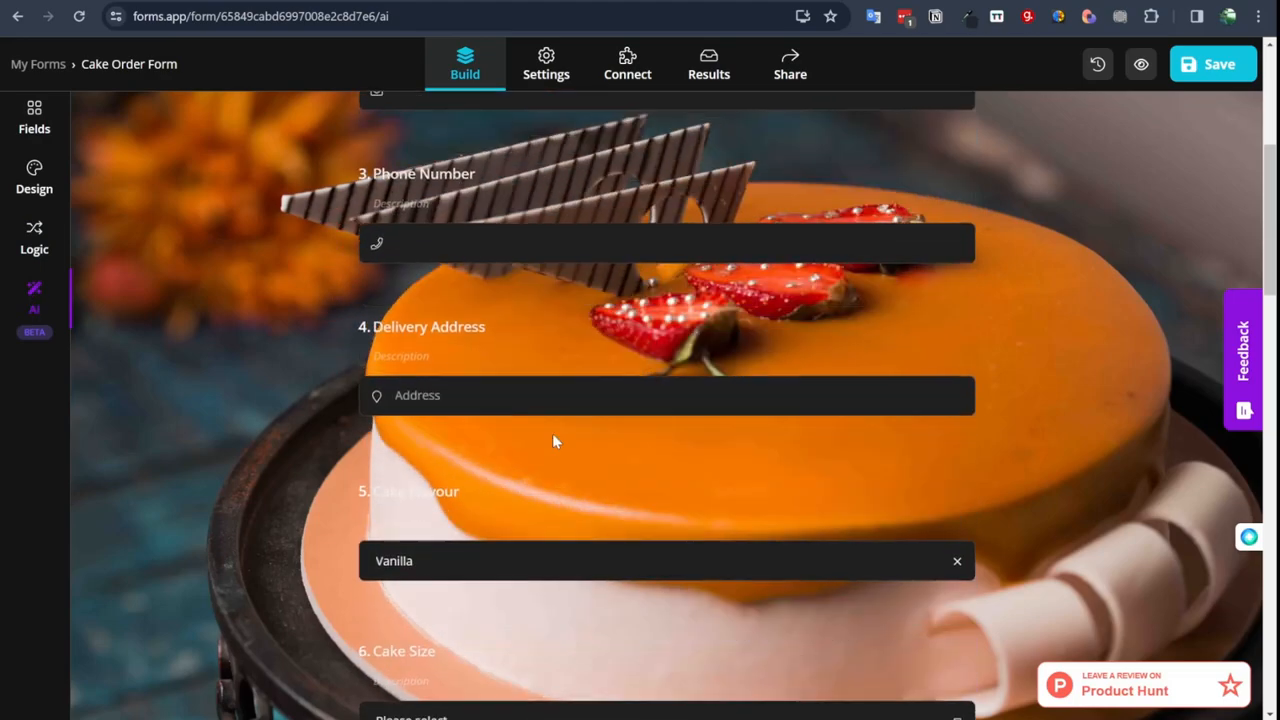
pyautogui.scroll(-5, 555, 440)
pyautogui.scroll(3, 555, 440)
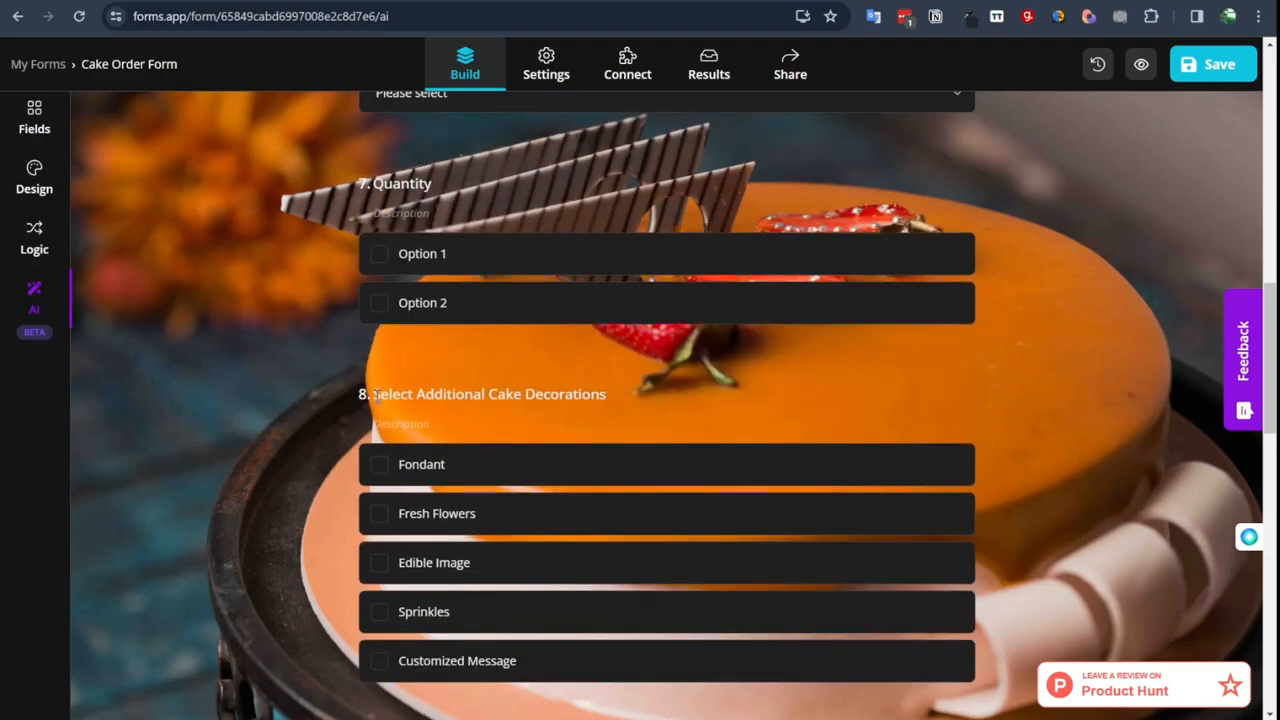
pyautogui.click(378, 400)
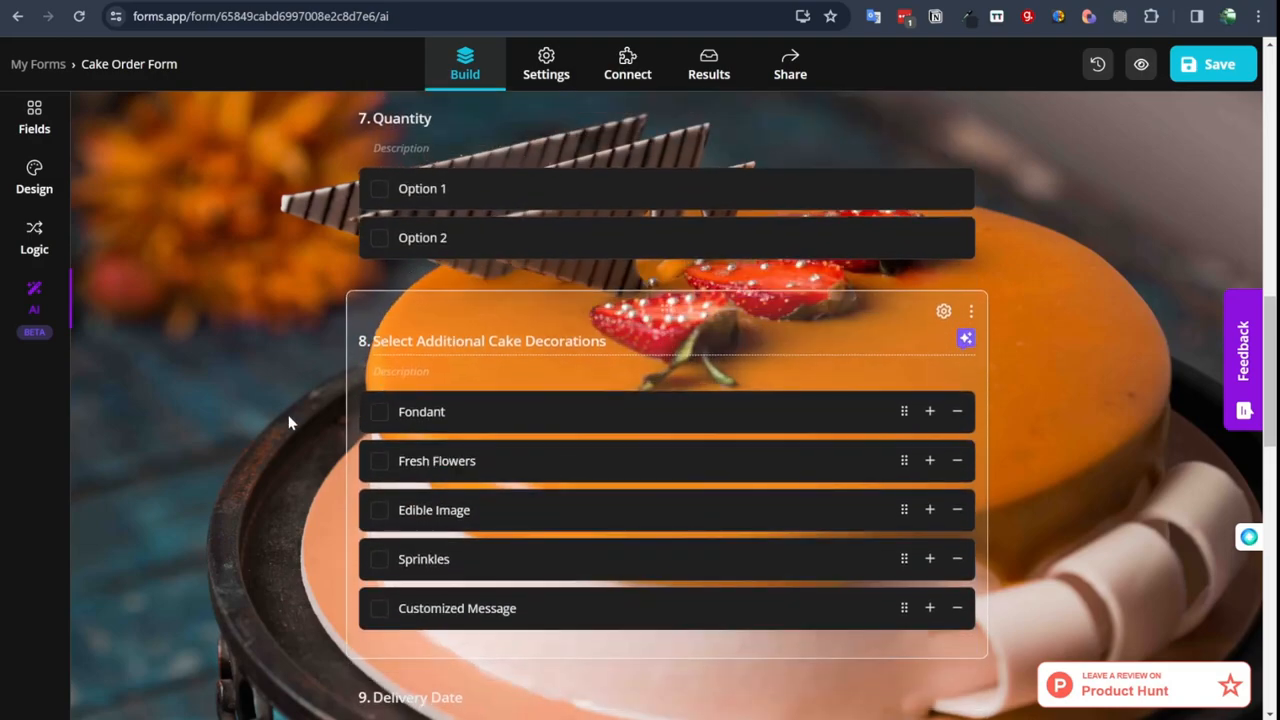
pyautogui.click(1045, 344)
pyautogui.scroll(-2, 1136, 410)
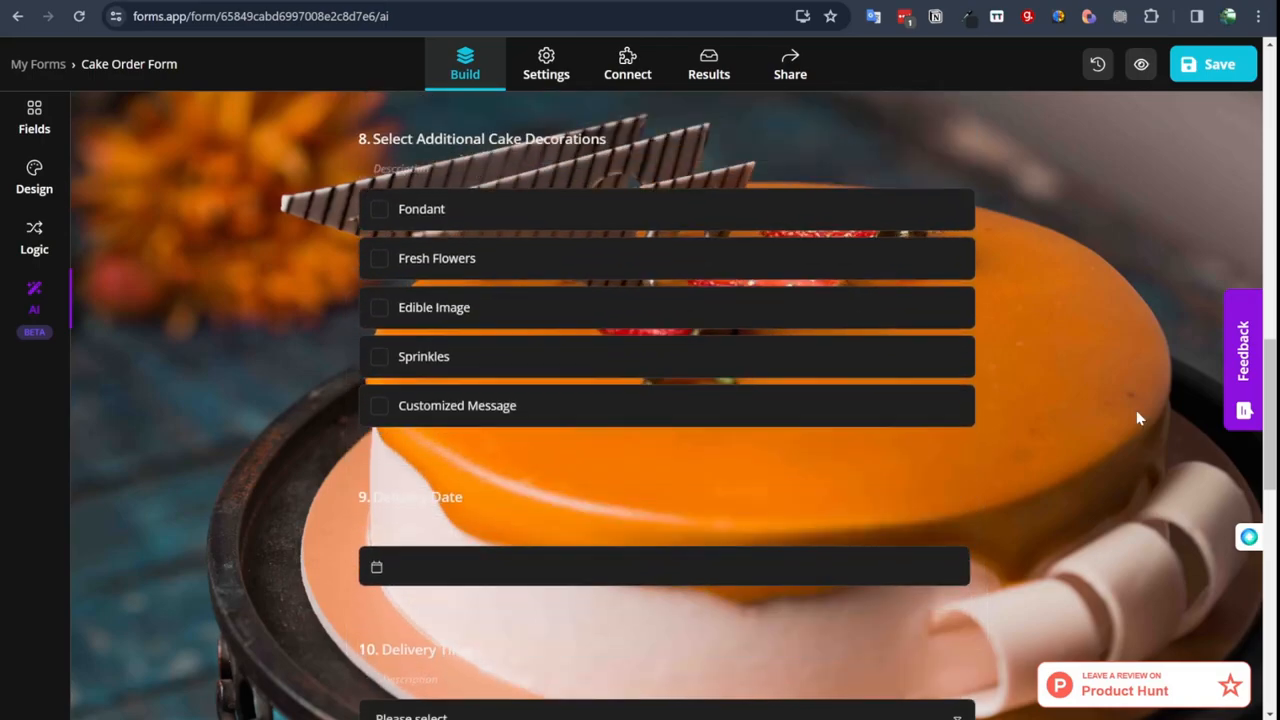
pyautogui.scroll(-4, 1136, 418)
pyautogui.scroll(10, 1136, 418)
pyautogui.scroll(5, 1136, 418)
# Step: Examine the form's general settings, Thank You Page settings and Welcome Page settings
pyautogui.click(531, 78)
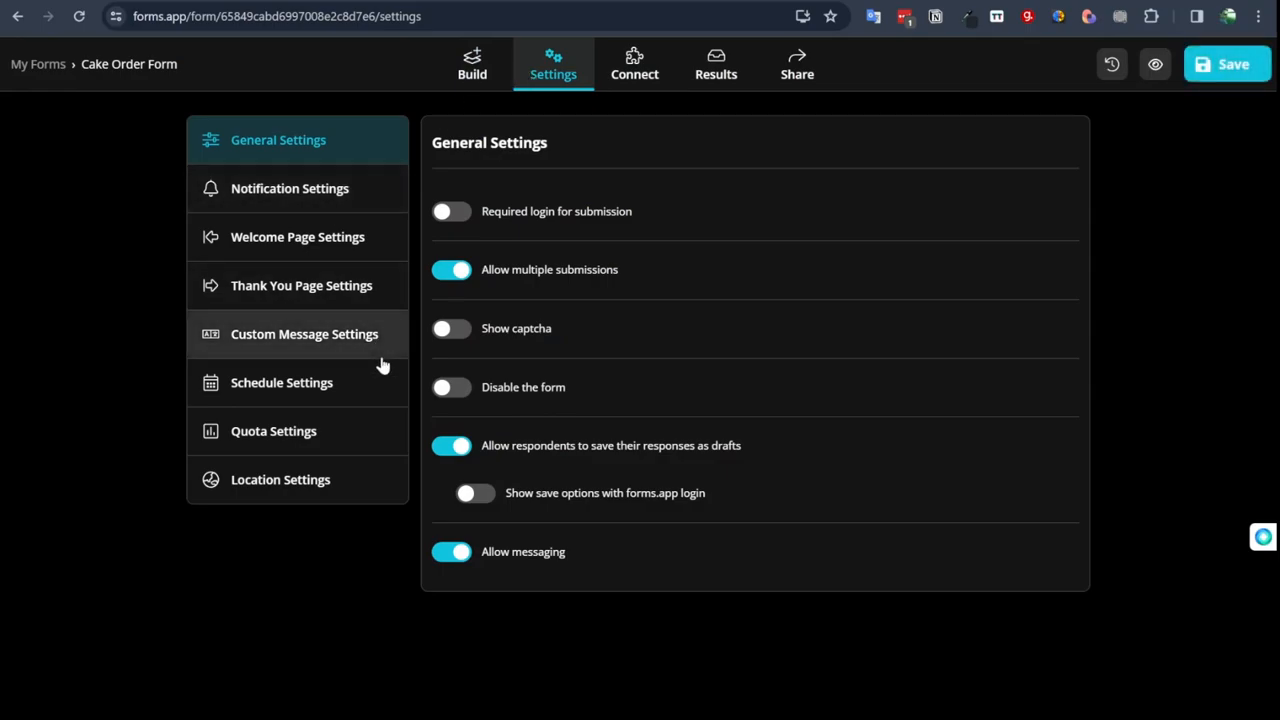
pyautogui.click(346, 303)
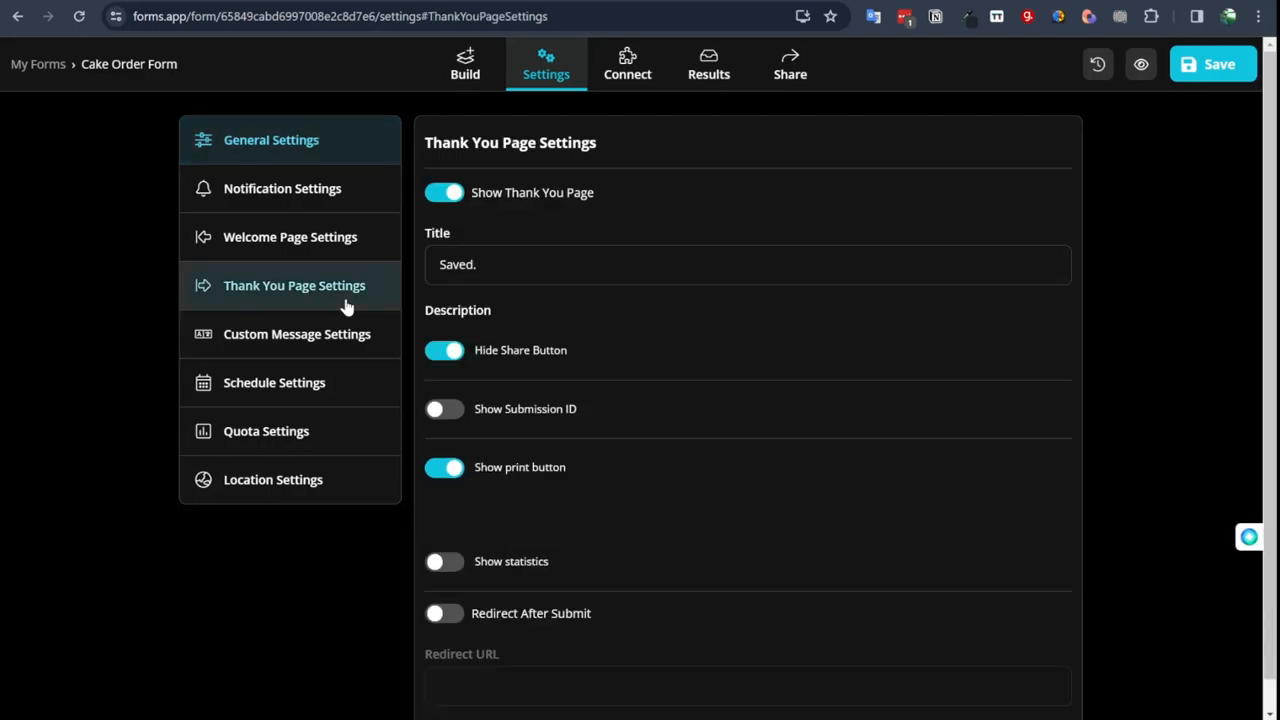
pyautogui.click(281, 258)
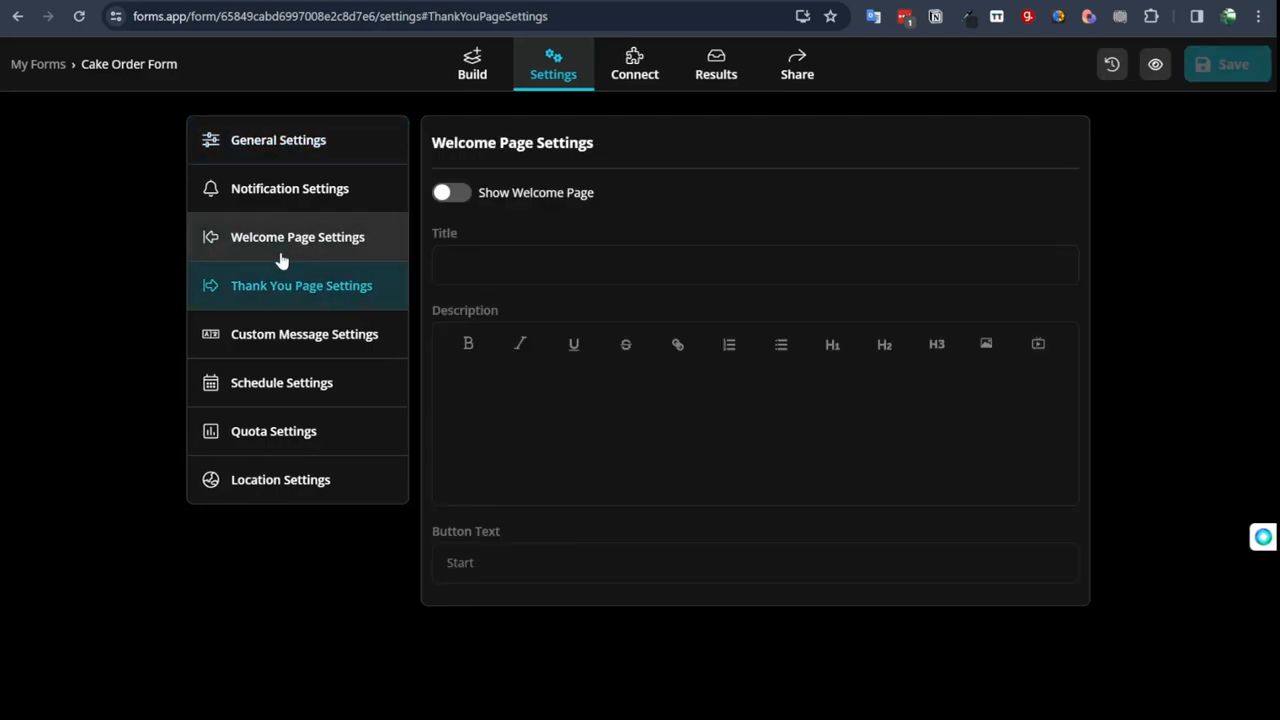
# Step: Browse the available integrations for the form, then examine its sharing and website embedding options
pyautogui.click(643, 67)
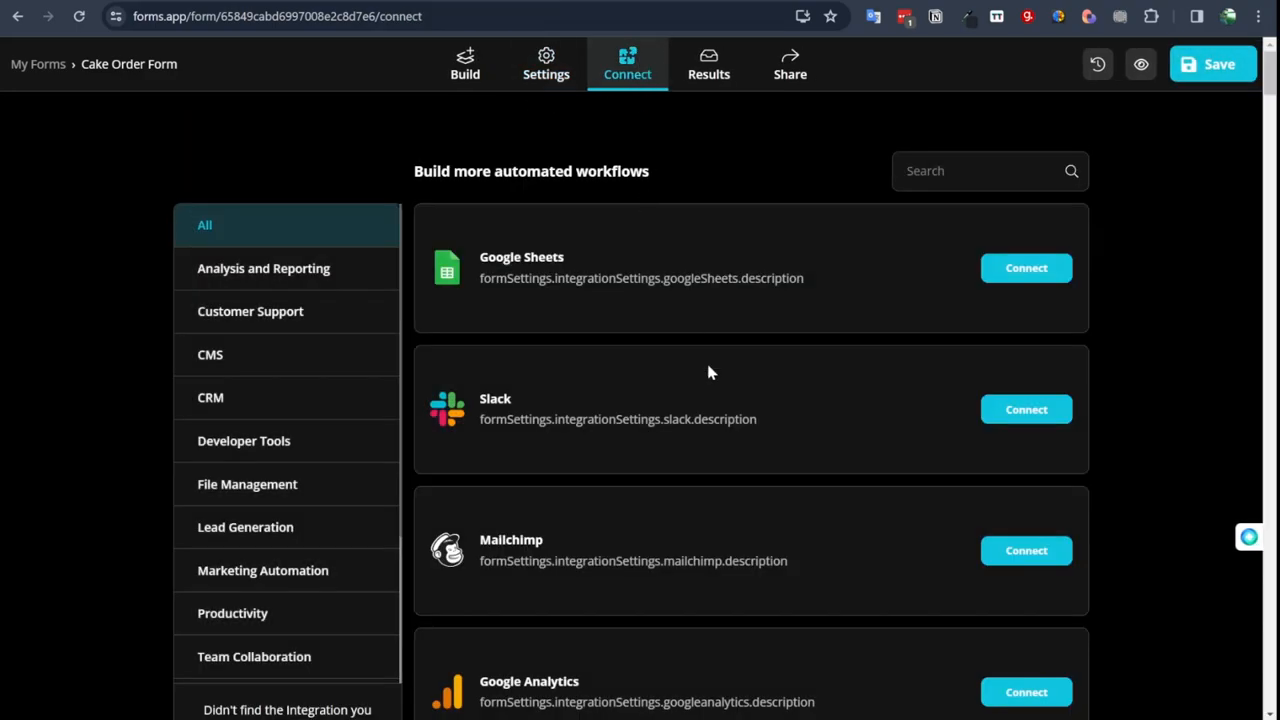
pyautogui.scroll(-2, 383, 481)
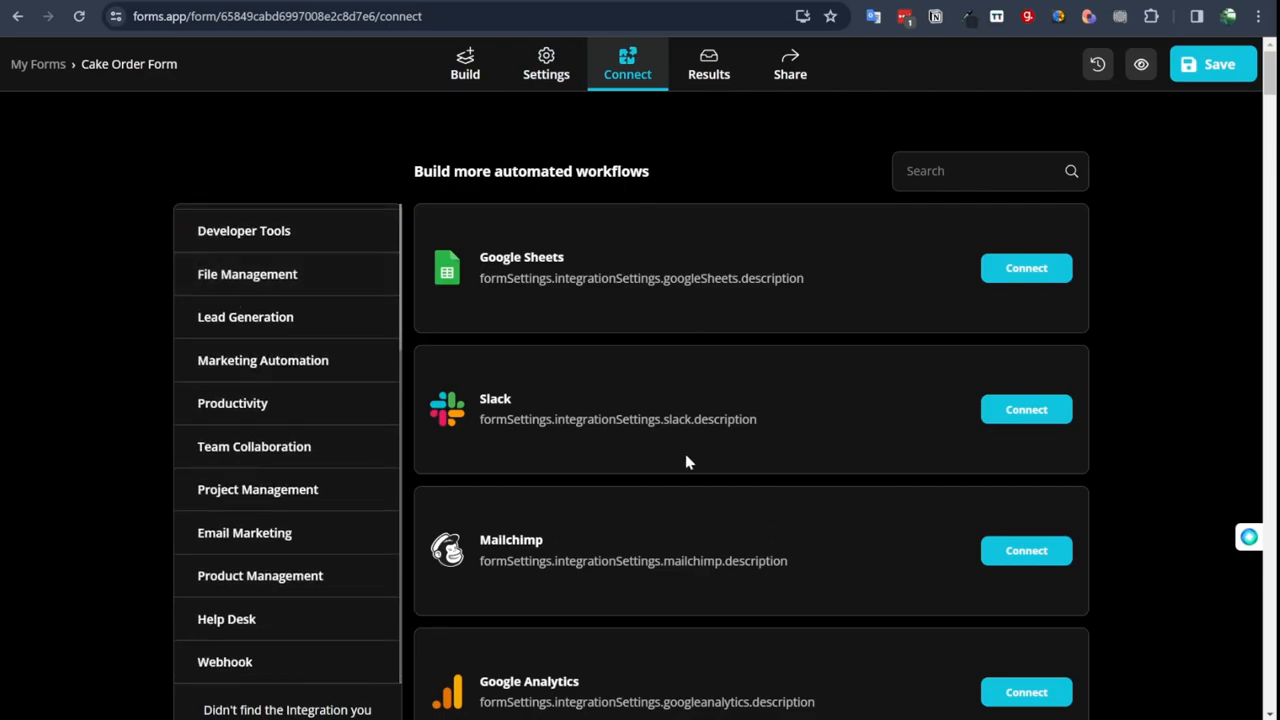
pyautogui.click(790, 74)
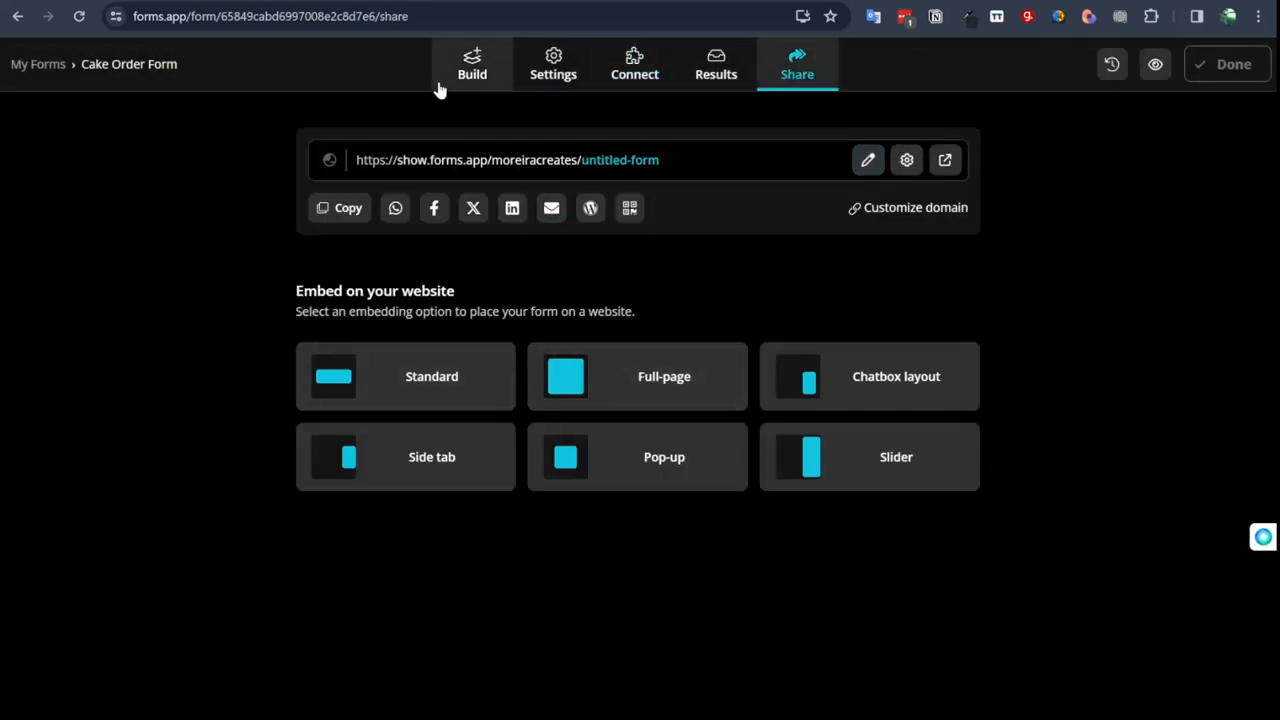
# Step: Preview the cake order form in the Desktop and Mobile layouts, then return to the form editor
pyautogui.click(474, 78)
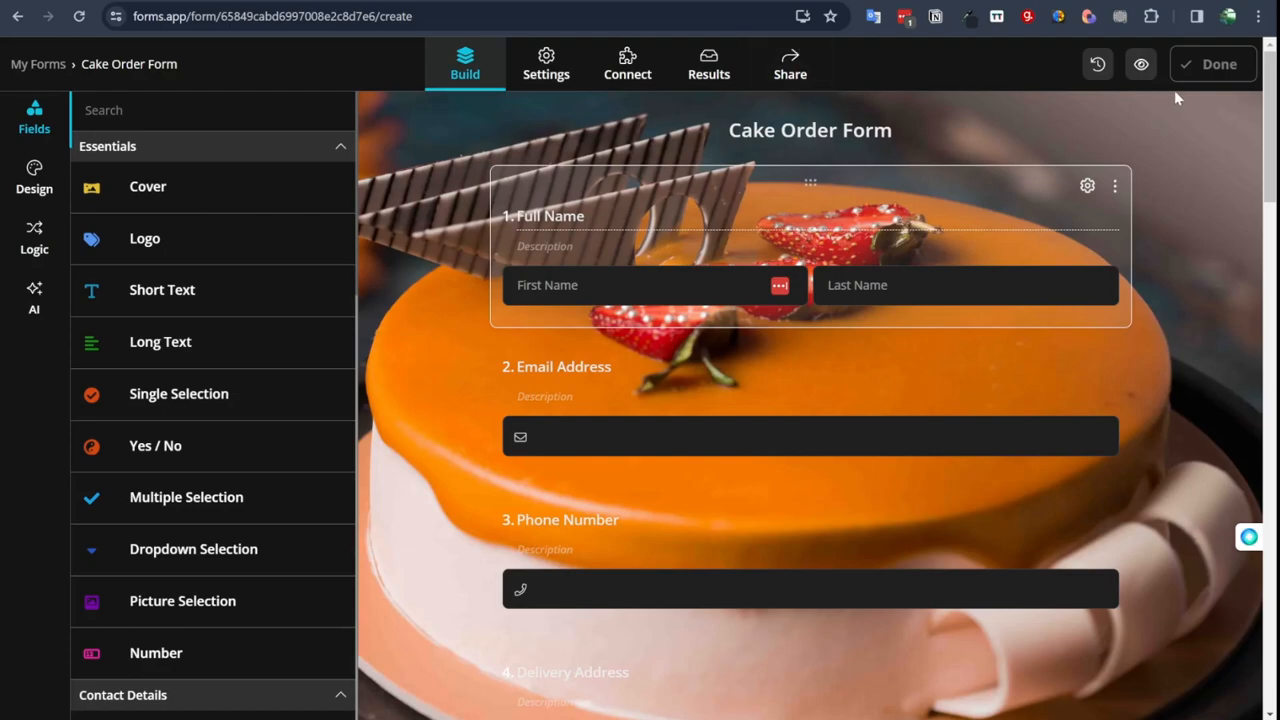
pyautogui.click(1141, 66)
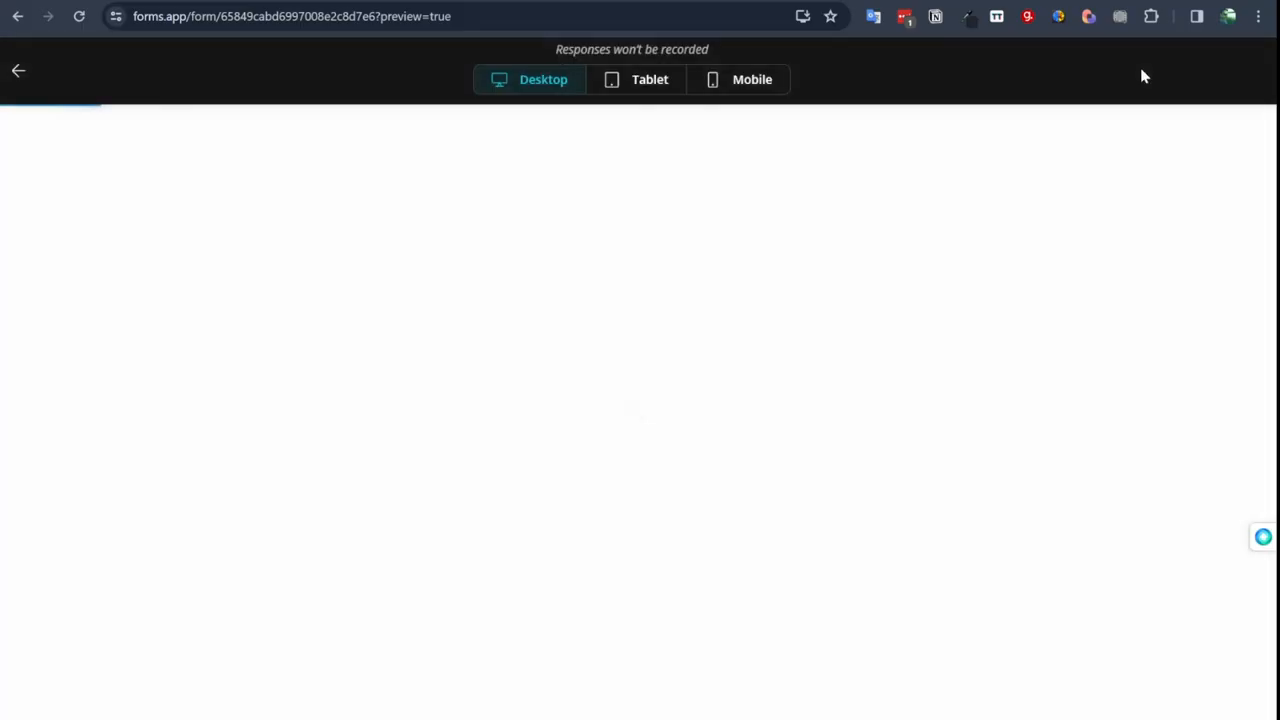
pyautogui.scroll(-15, 752, 367)
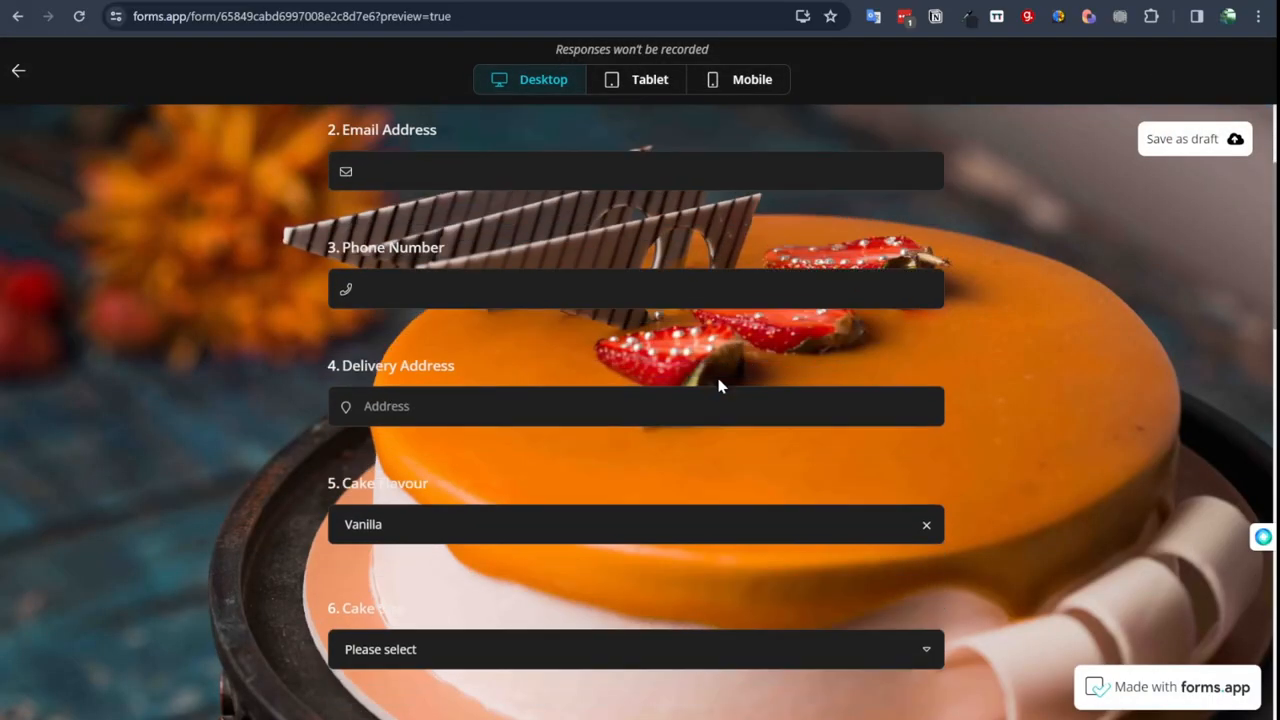
pyautogui.scroll(4, 714, 383)
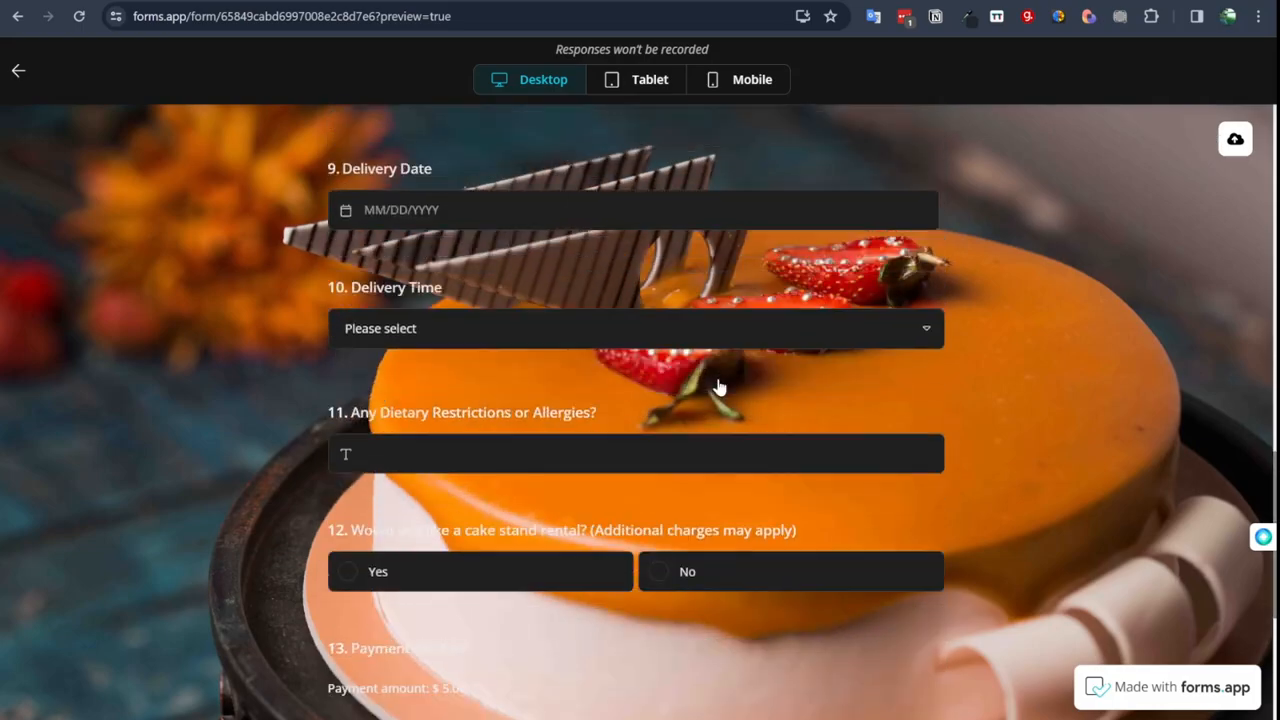
pyautogui.click(748, 80)
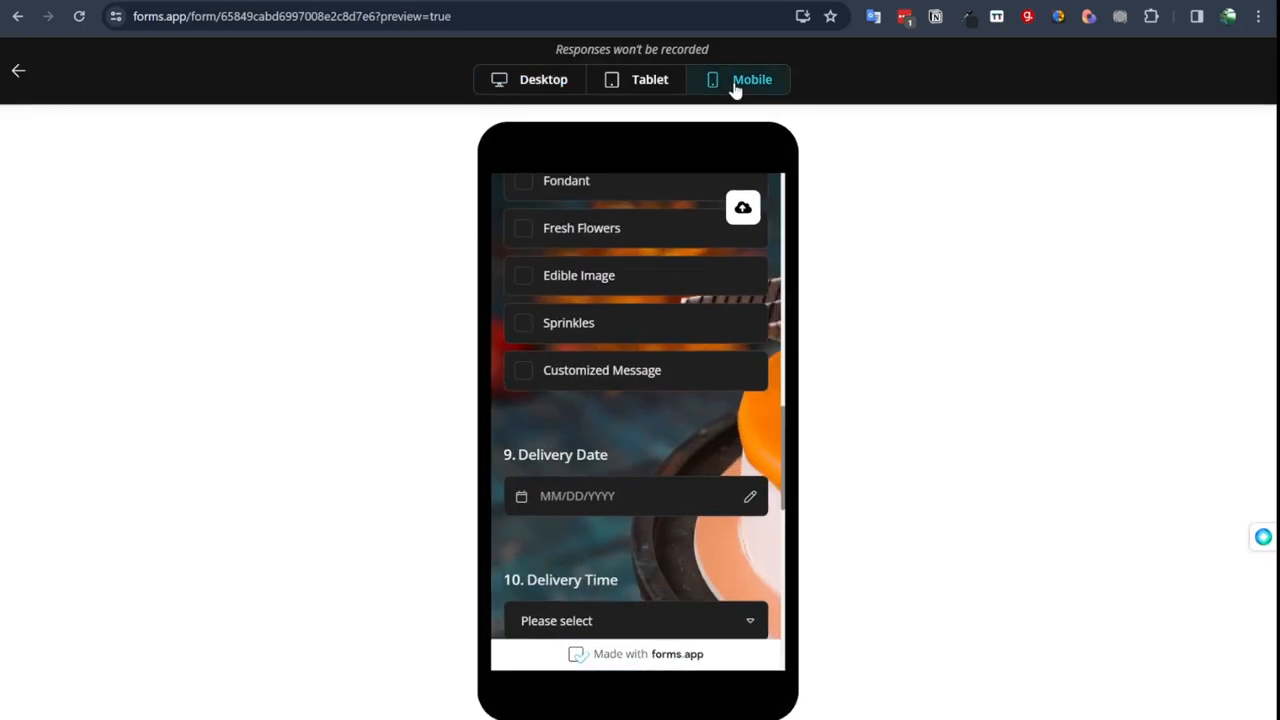
pyautogui.scroll(-4, 697, 346)
pyautogui.scroll(8, 698, 340)
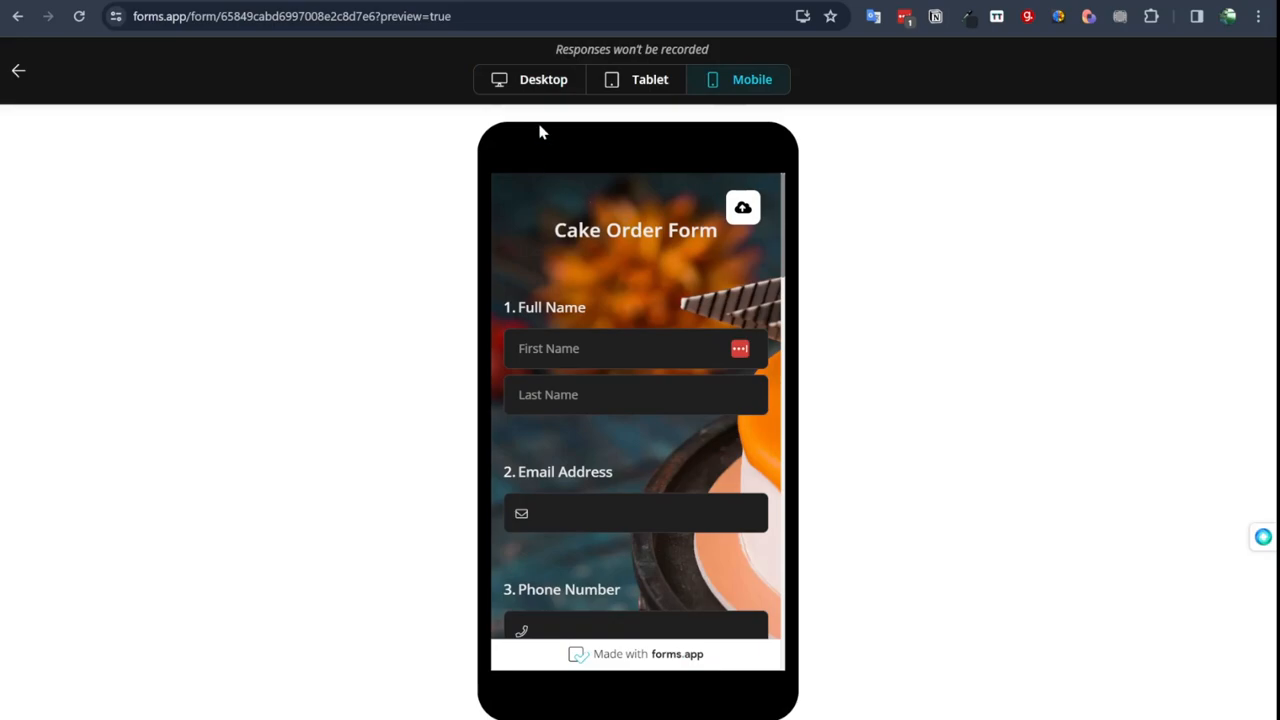
pyautogui.click(532, 82)
pyautogui.click(17, 74)
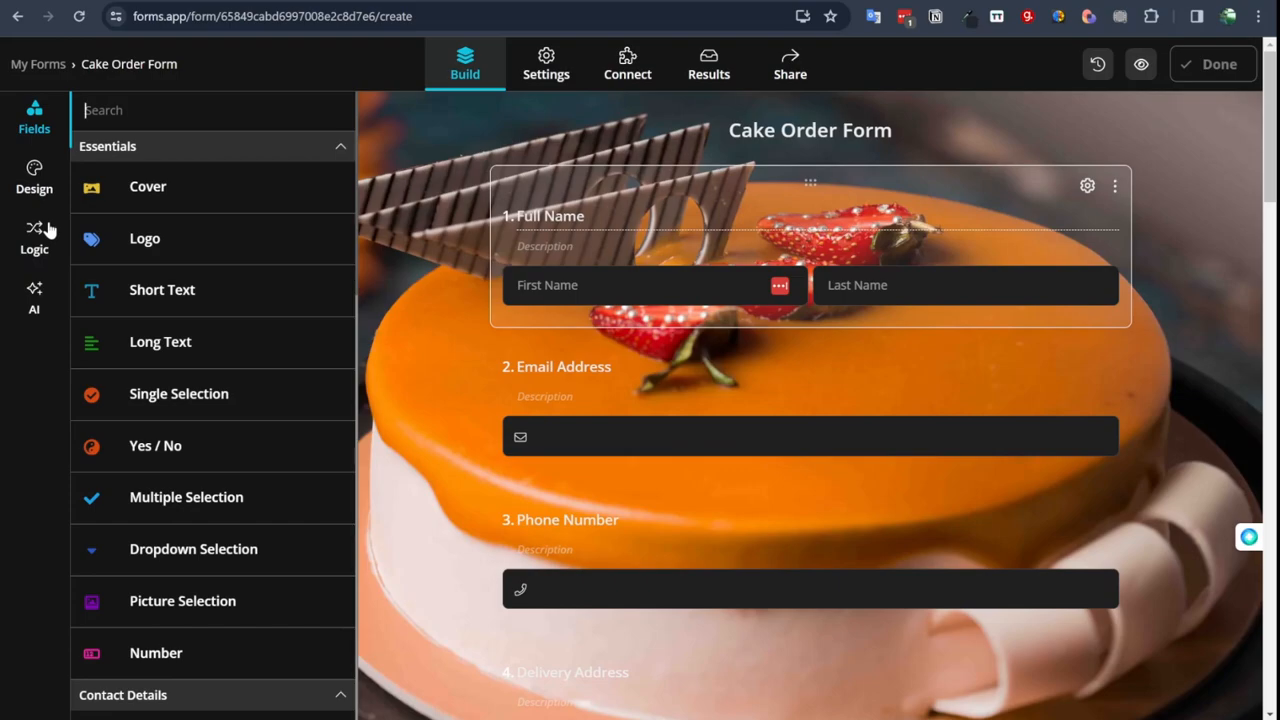
# Step: Return to the list of forms and start a new form with the forms.app AI generator
pyautogui.click(52, 64)
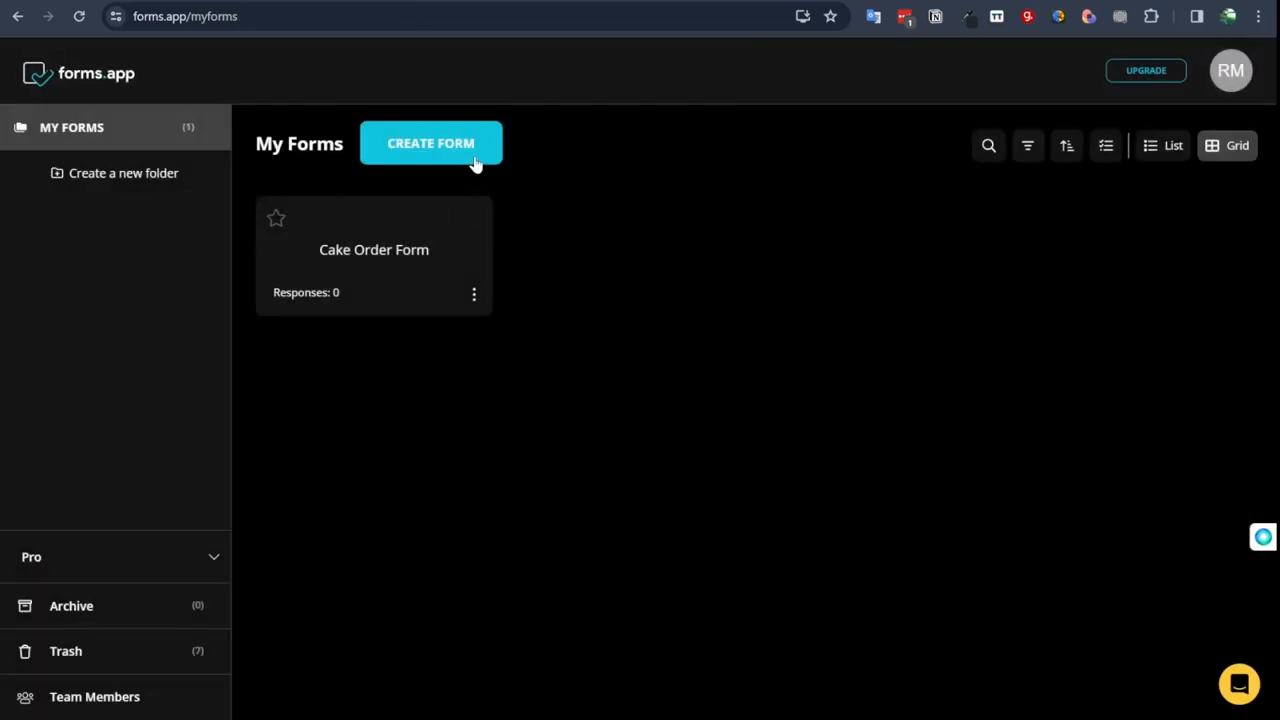
pyautogui.click(477, 153)
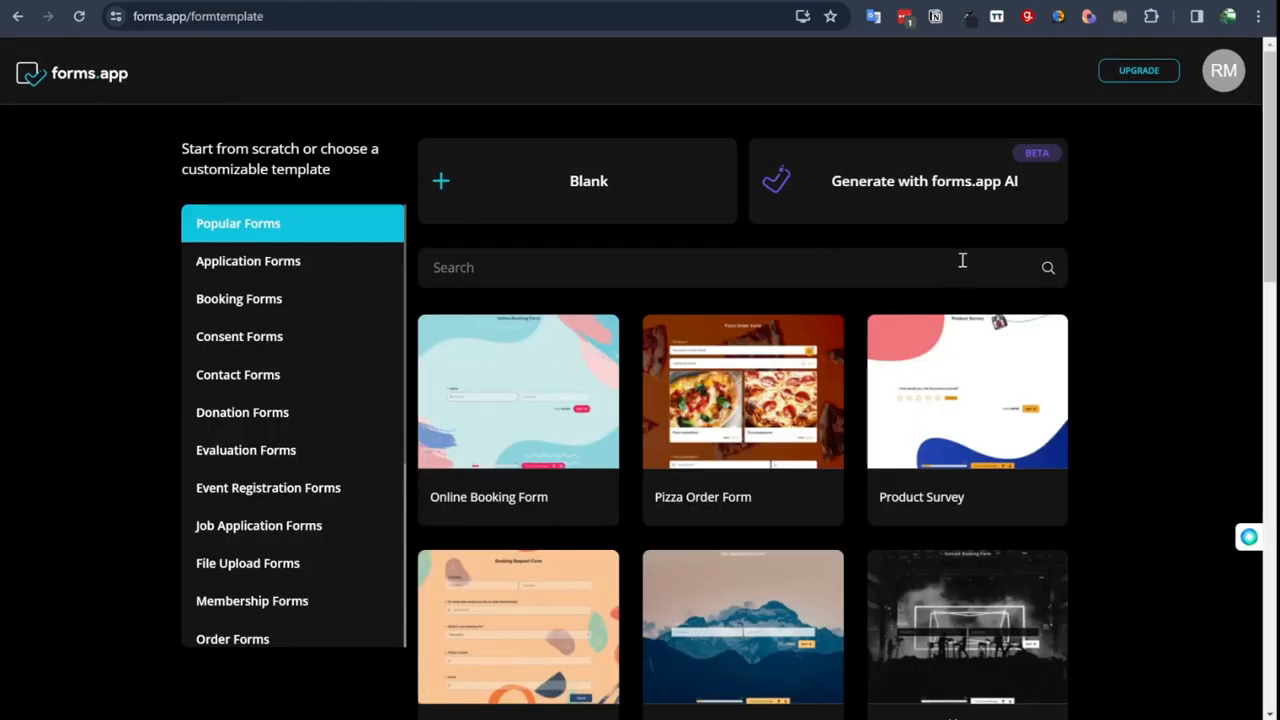
pyautogui.click(980, 201)
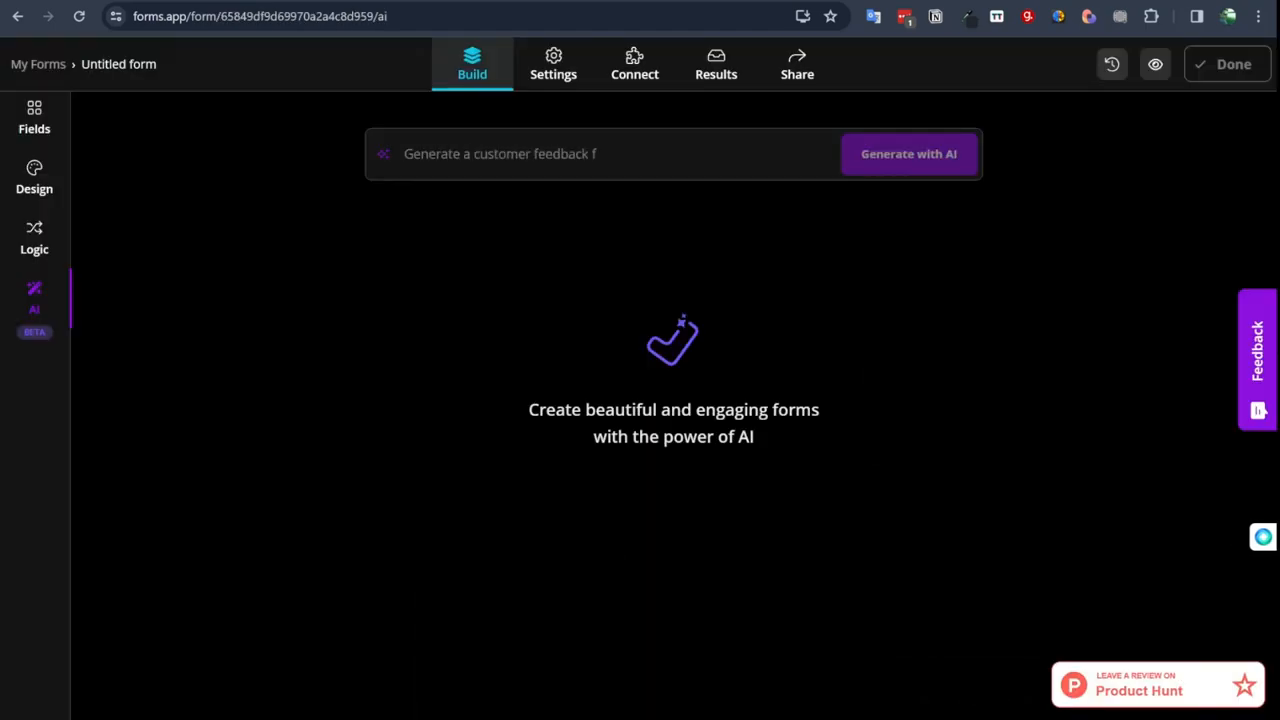
# Step: Generate the new form with the AI prompt "Create a form to generate leads for a personal trainer"
pyautogui.click(543, 154)
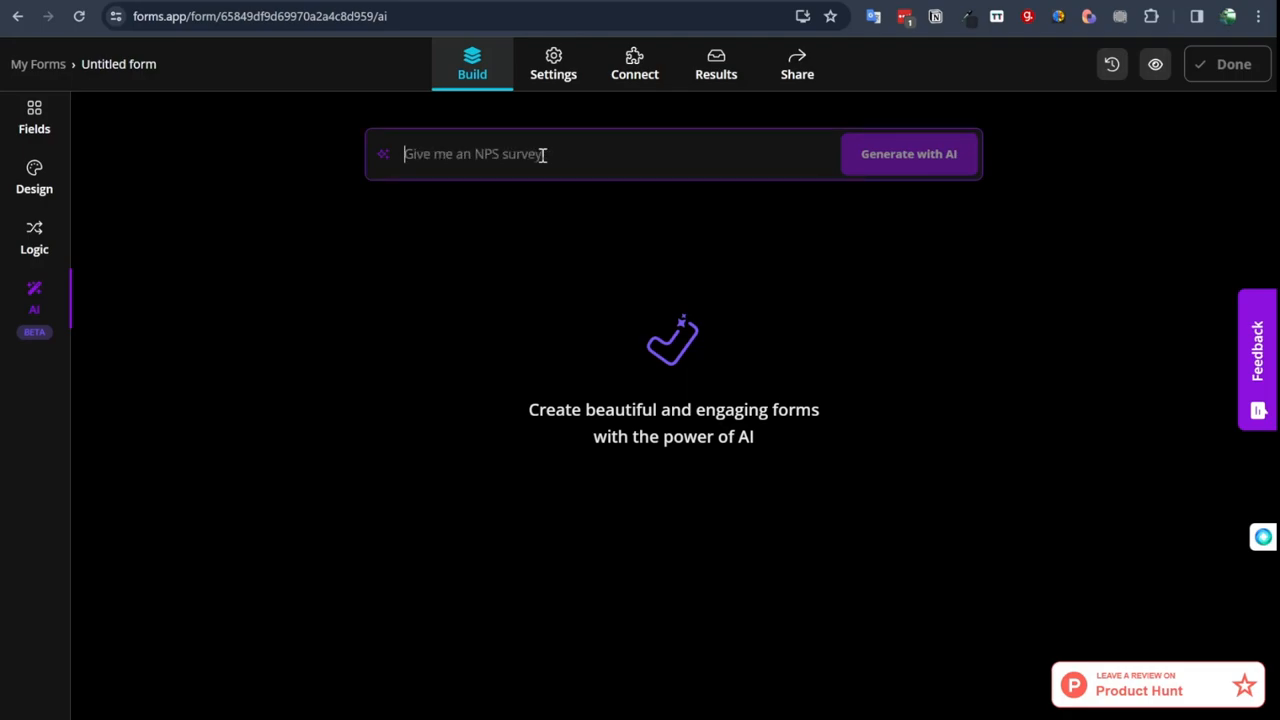
pyautogui.write('Create a')
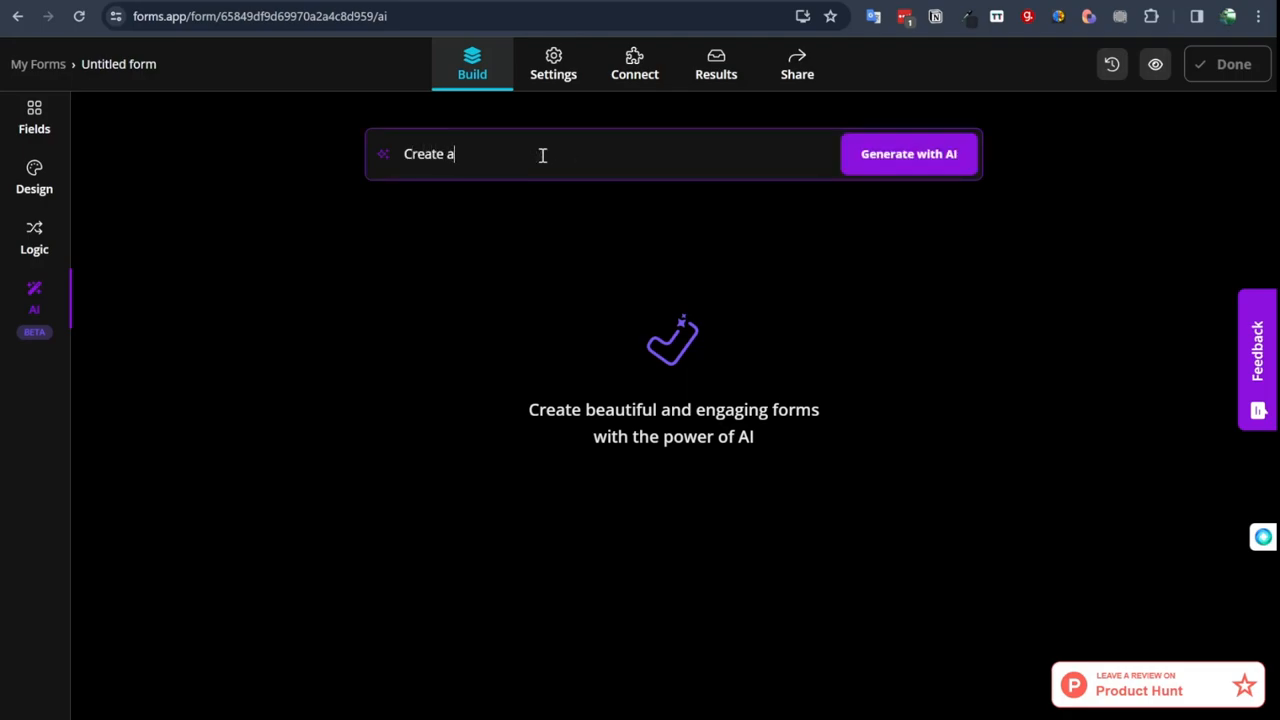
pyautogui.write(' form to gene')
pyautogui.press('BackSpace')
pyautogui.write('nerate leads for a personal')
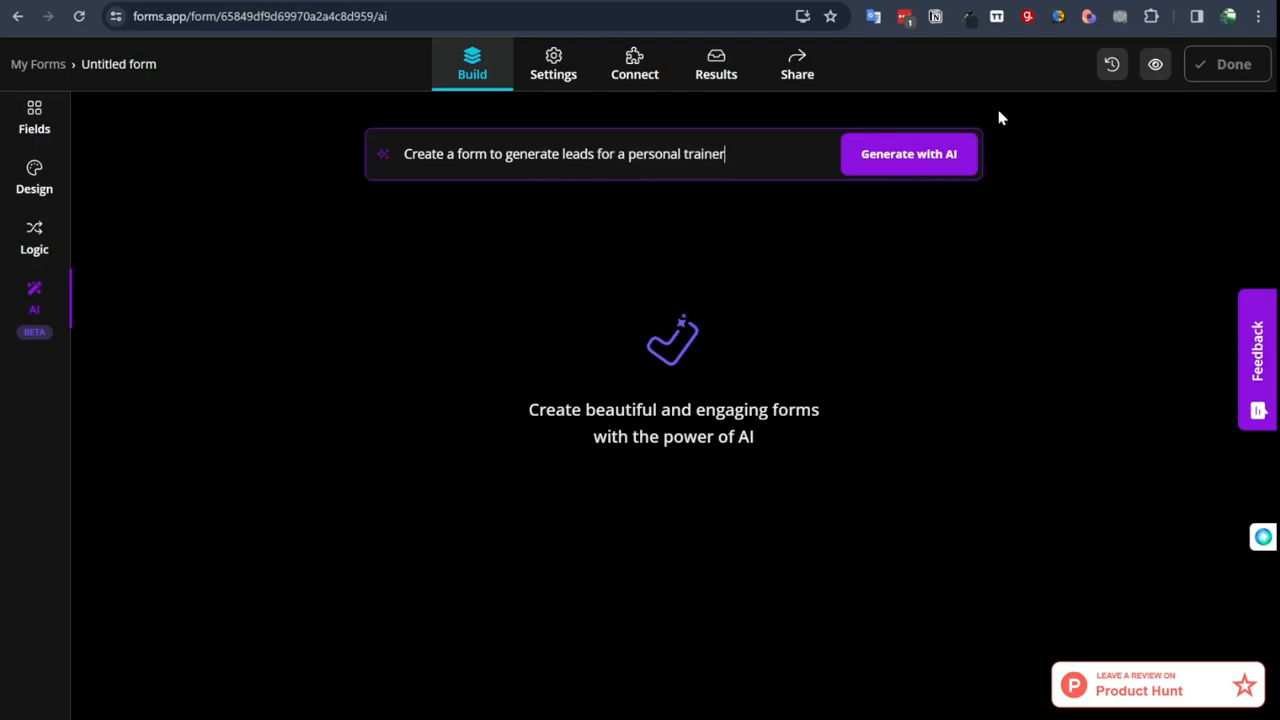
pyautogui.click(934, 150)
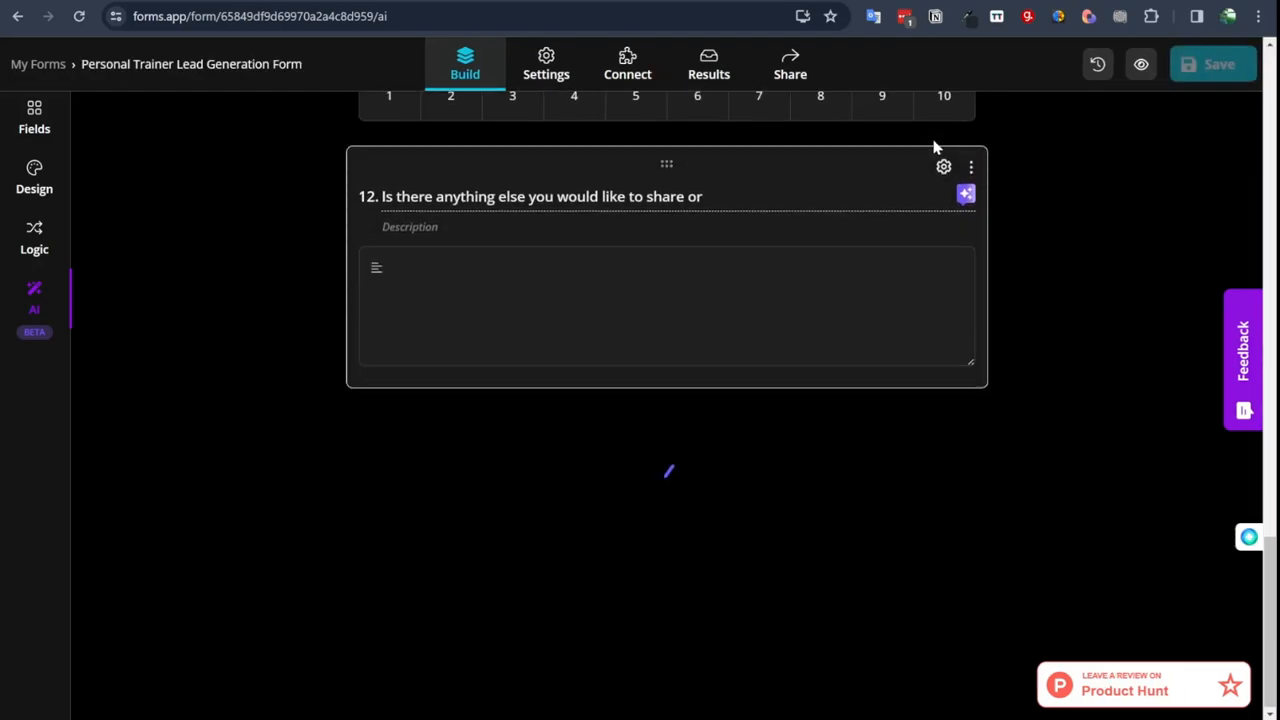
# Step: Review all questions of the generated personal trainer form, including the answer choices of the fitness goals question
pyautogui.scroll(4, 596, 409)
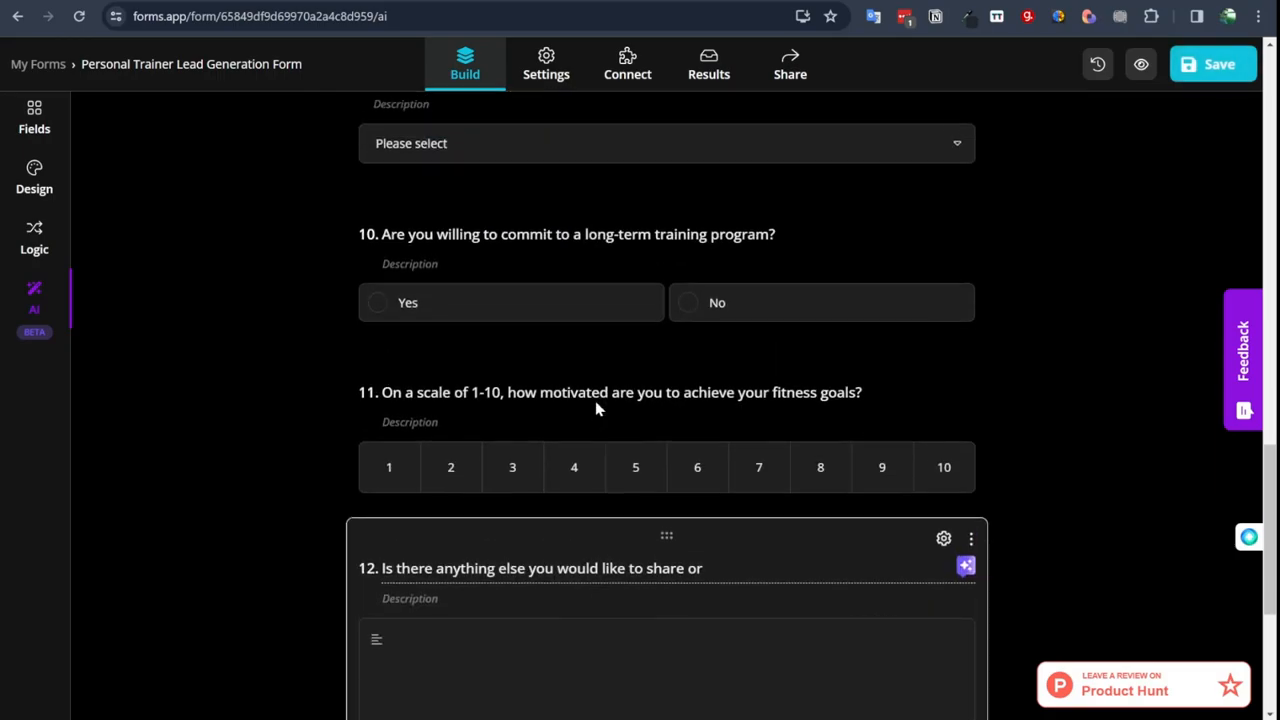
pyautogui.scroll(15, 596, 409)
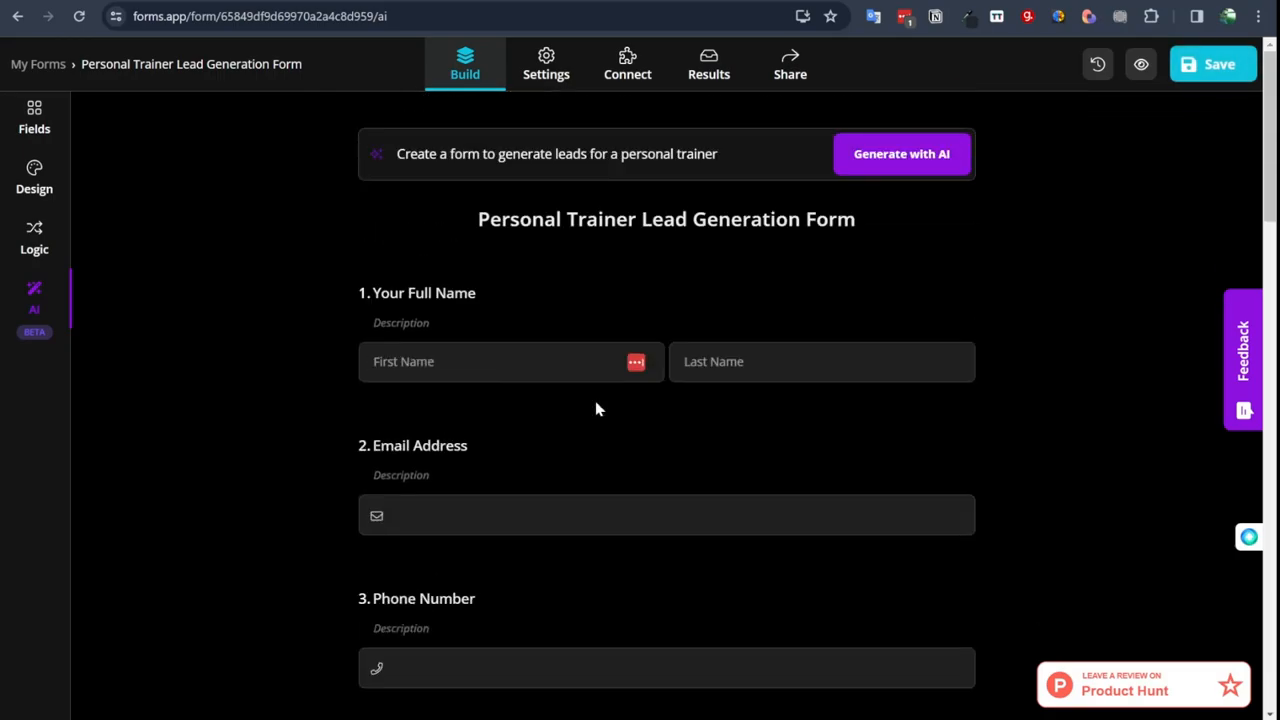
pyautogui.scroll(-5, 596, 409)
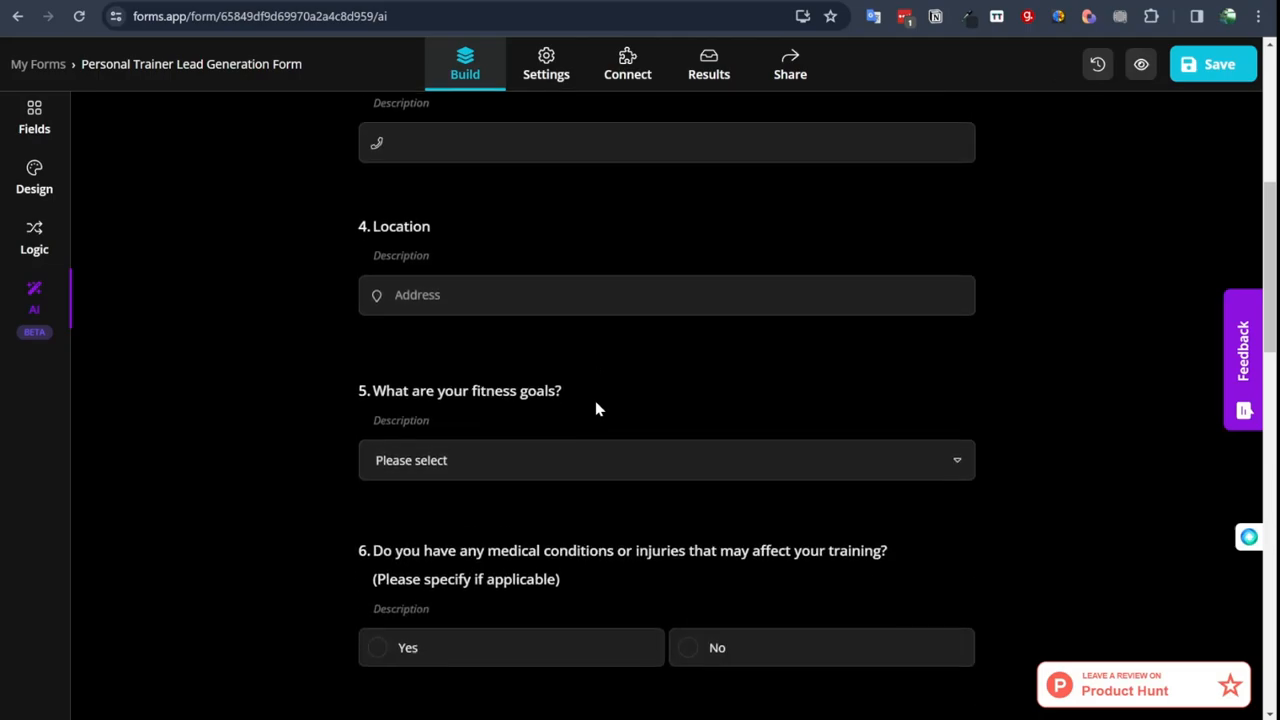
pyautogui.scroll(-1, 596, 409)
pyautogui.click(773, 403)
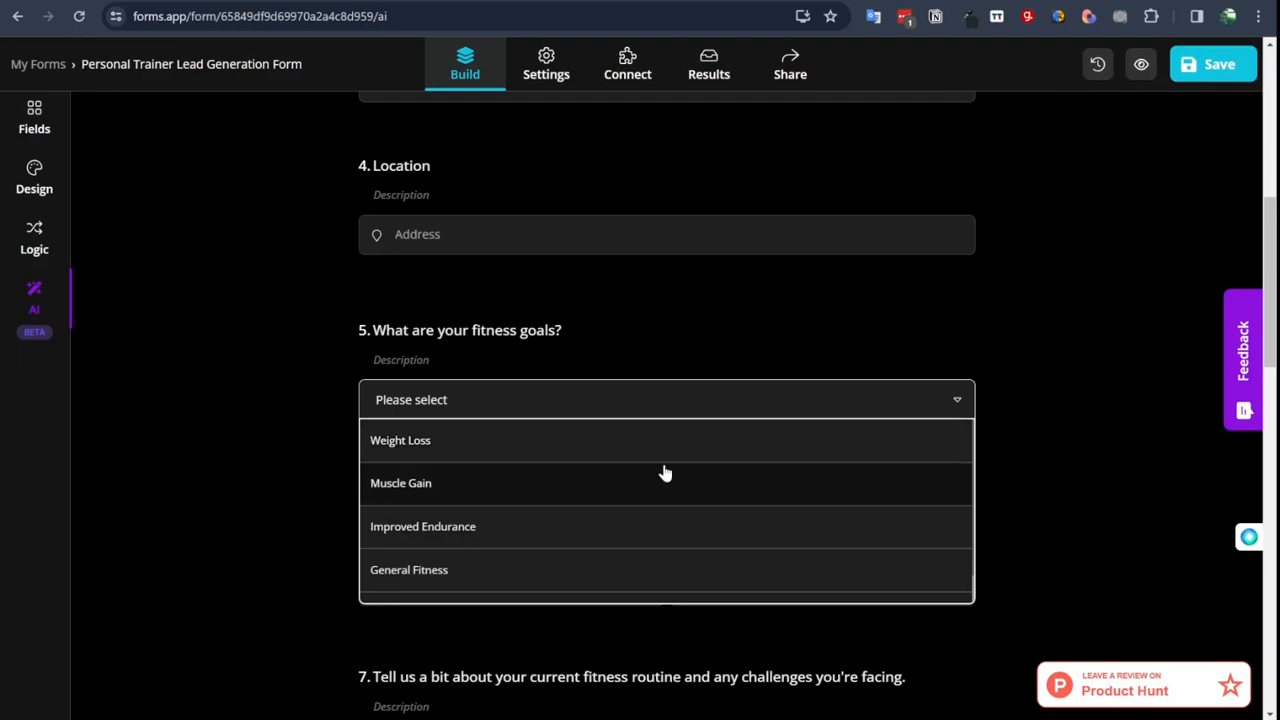
pyautogui.scroll(-1, 665, 472)
pyautogui.click(694, 306)
pyautogui.scroll(-1, 752, 455)
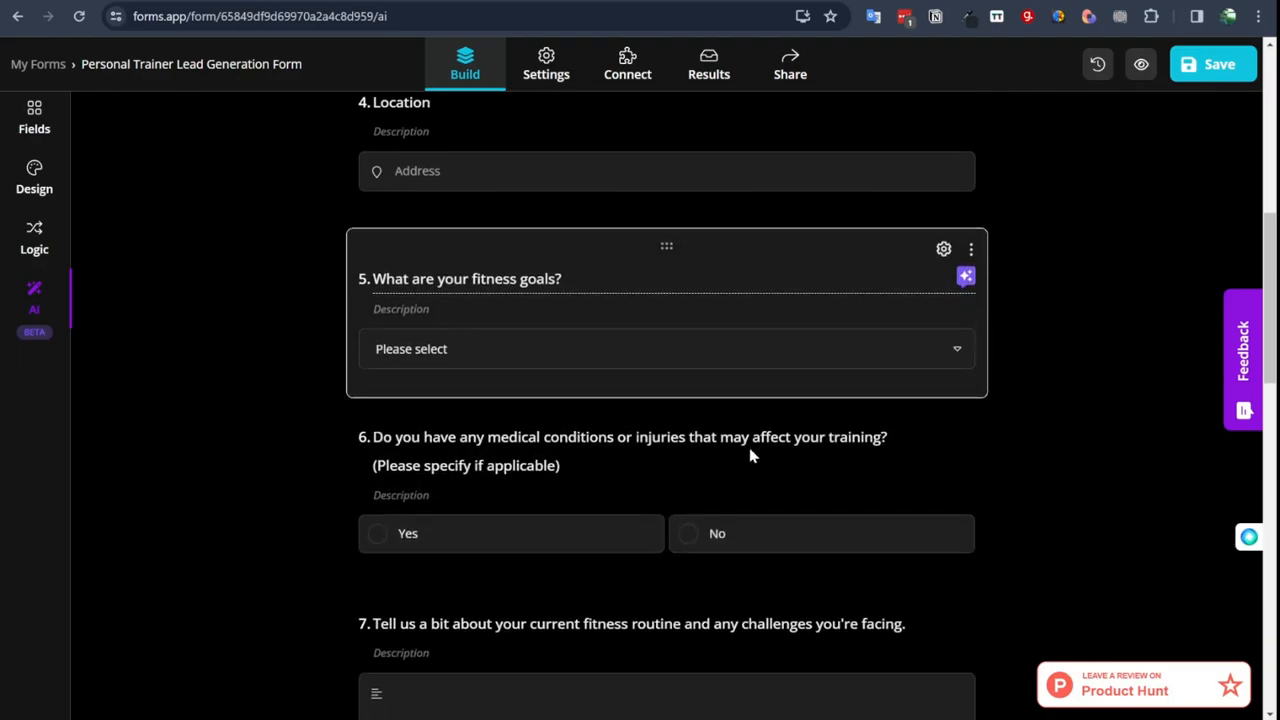
pyautogui.scroll(-3, 668, 551)
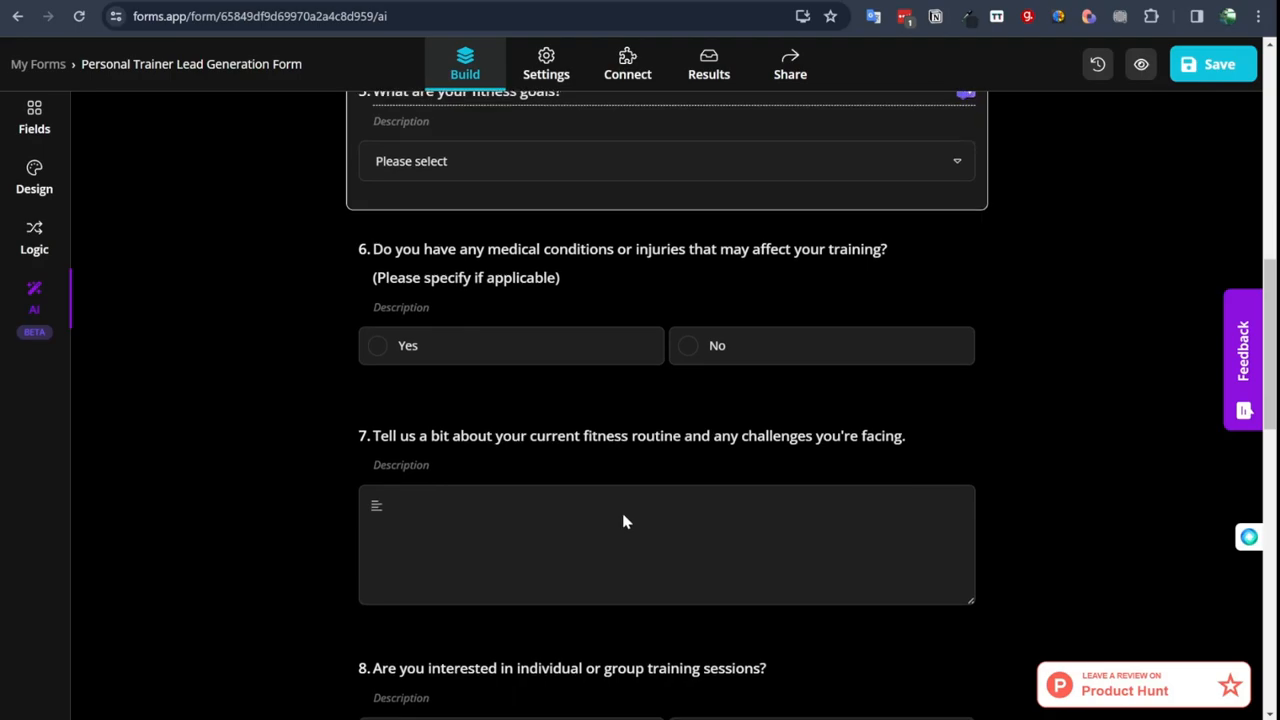
pyautogui.click(623, 521)
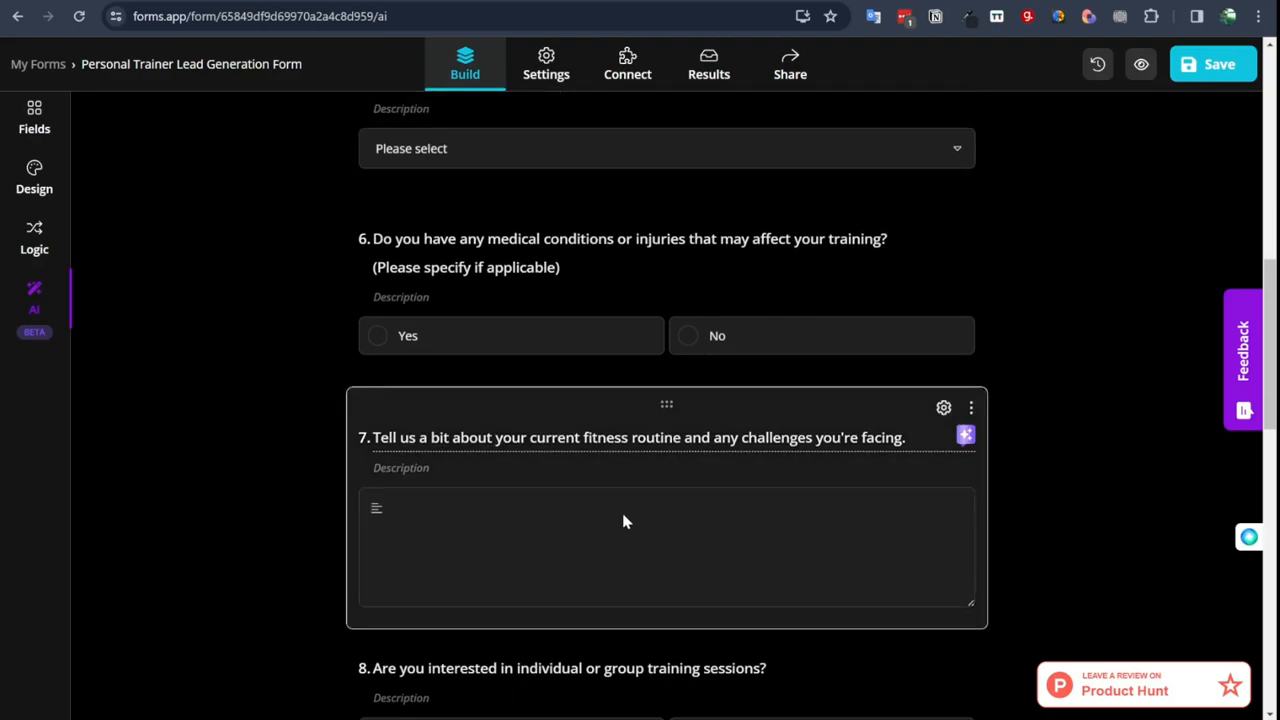
pyautogui.scroll(-1, 623, 521)
pyautogui.scroll(-10, 623, 521)
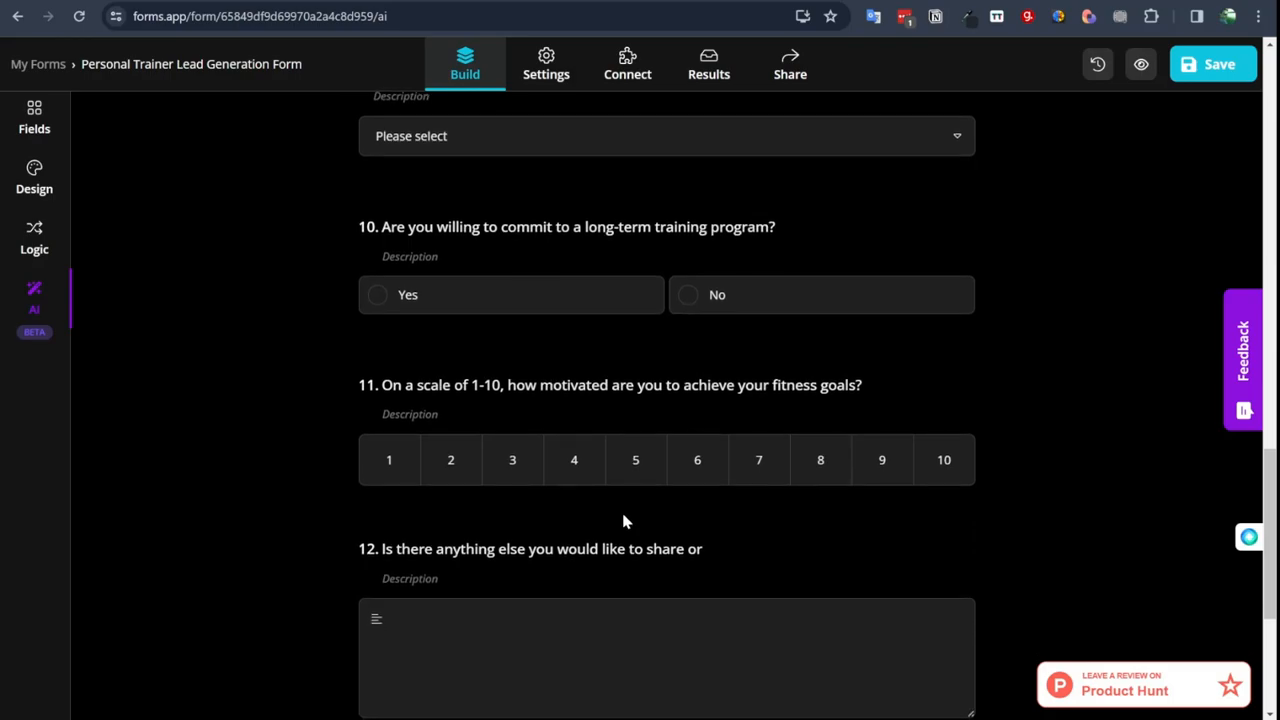
# Step: Browse the design themes available for the personal trainer form, then open its design customization options
pyautogui.scroll(-5, 622, 520)
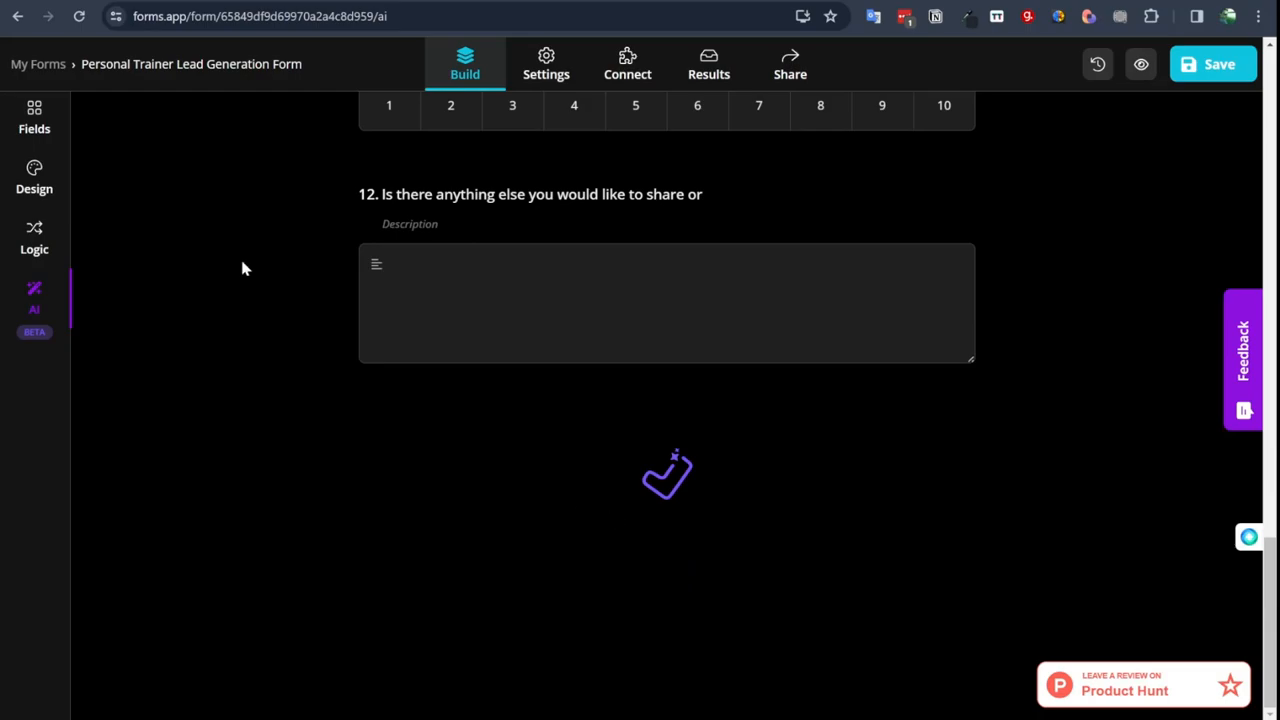
pyautogui.click(34, 178)
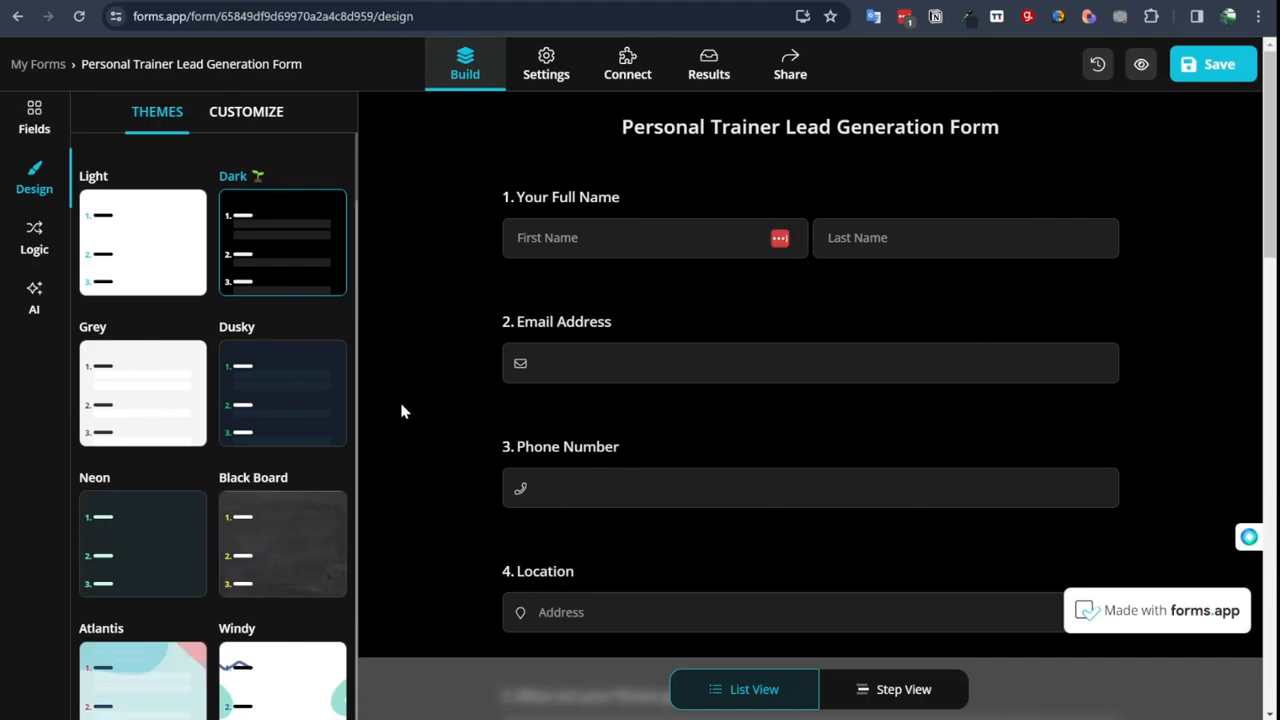
pyautogui.scroll(-8, 118, 512)
pyautogui.scroll(-20, 118, 512)
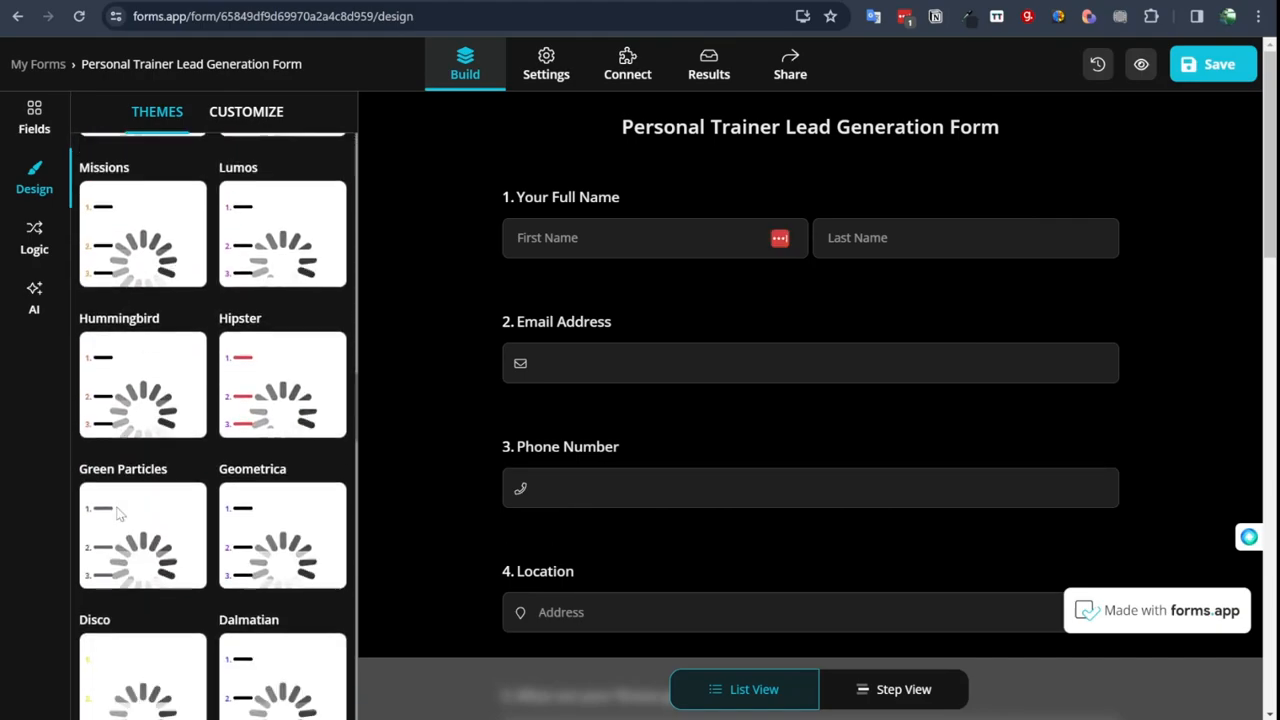
pyautogui.scroll(-4, 118, 512)
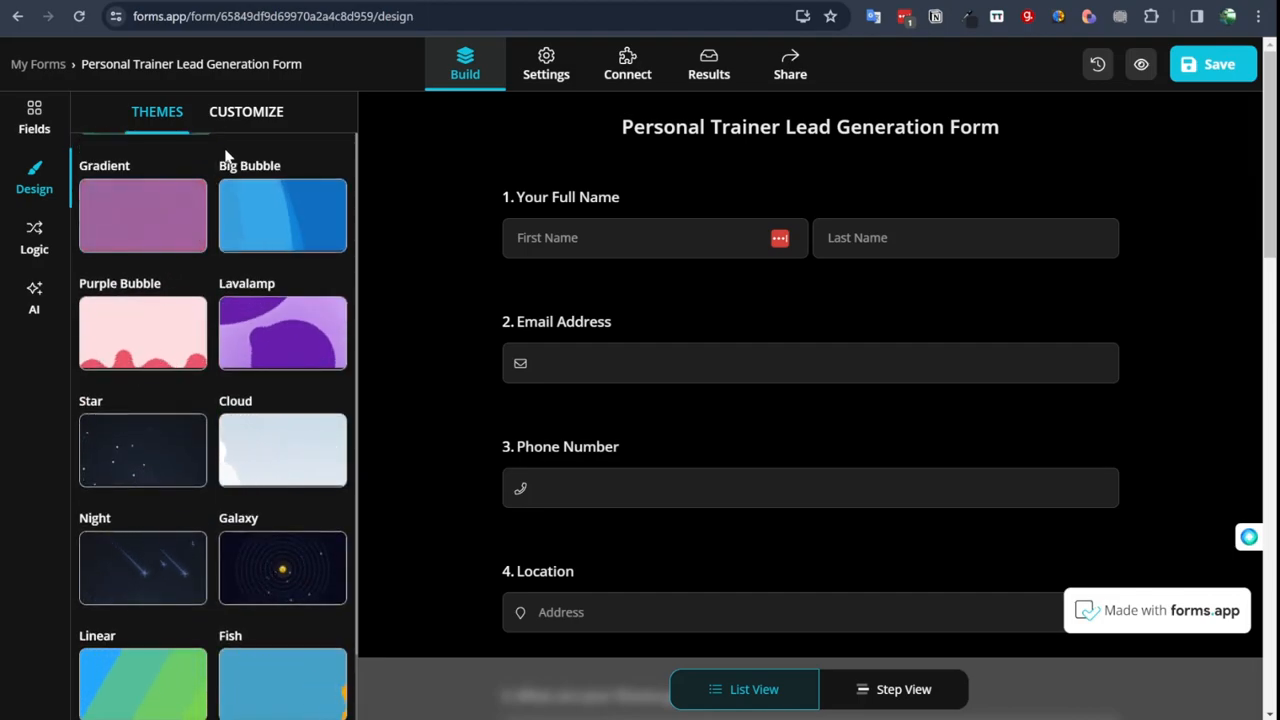
pyautogui.click(239, 116)
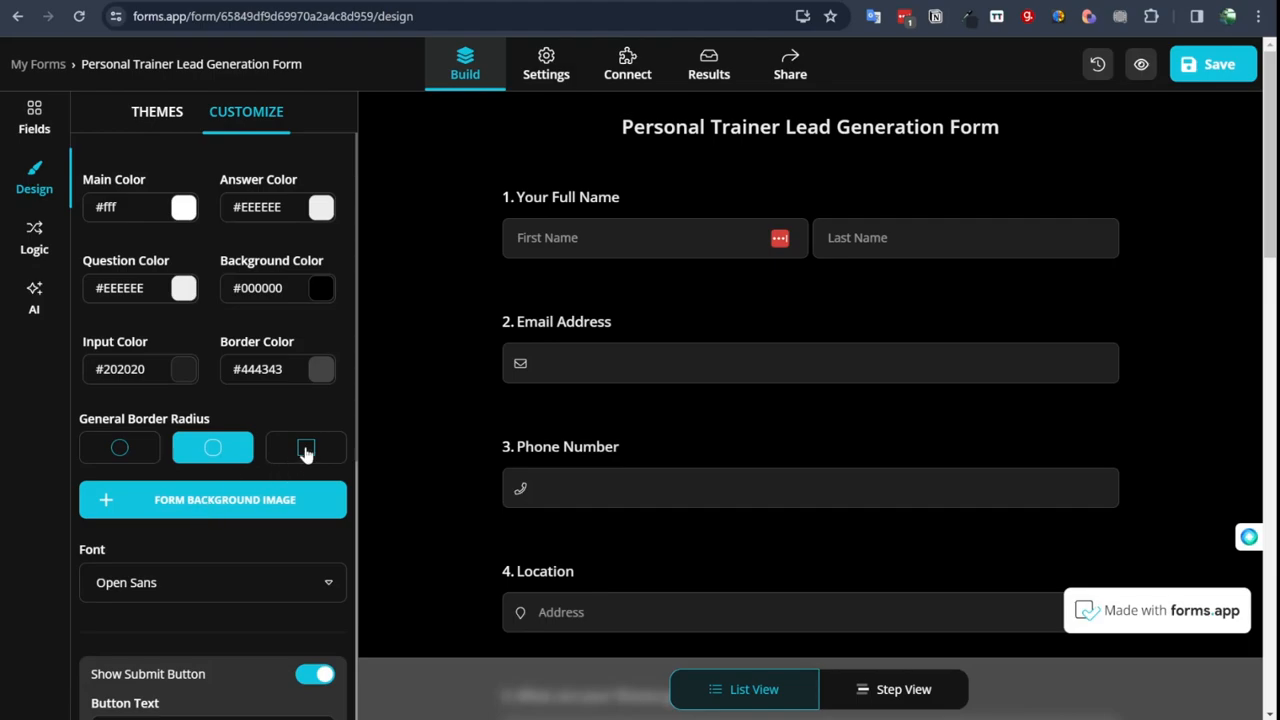
pyautogui.click(306, 451)
pyautogui.click(205, 458)
pyautogui.click(232, 500)
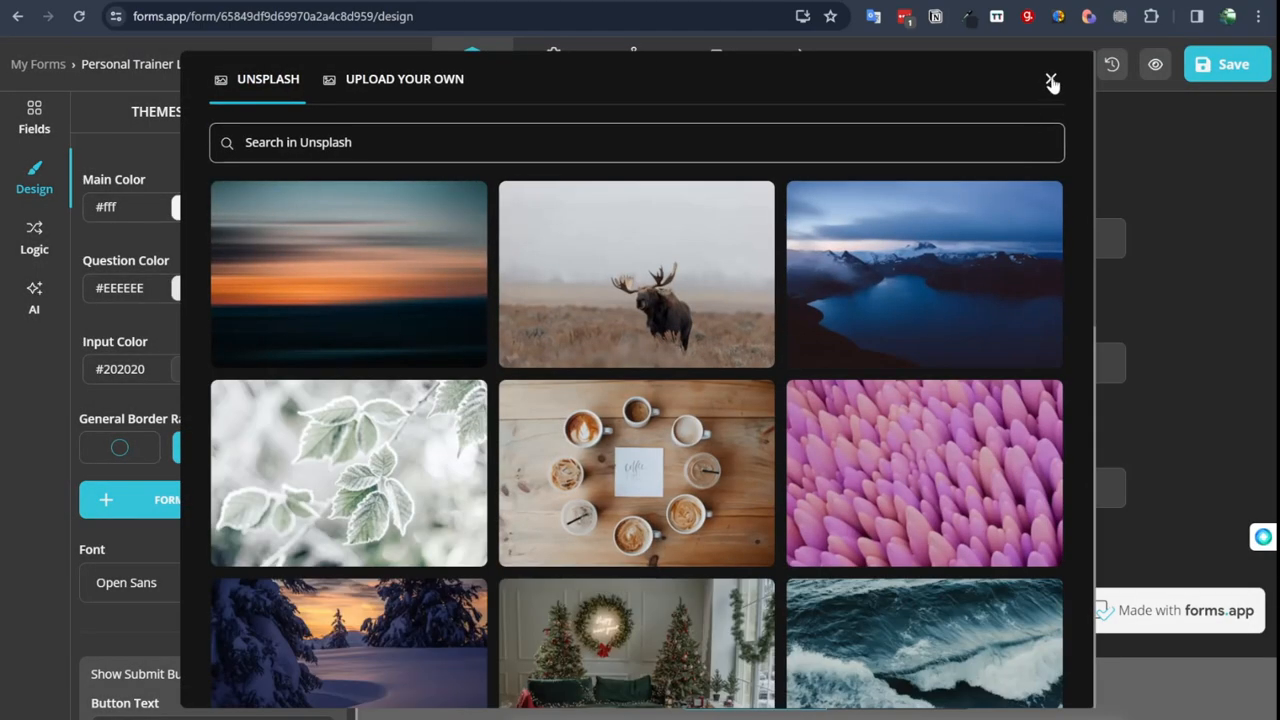
pyautogui.click(1053, 78)
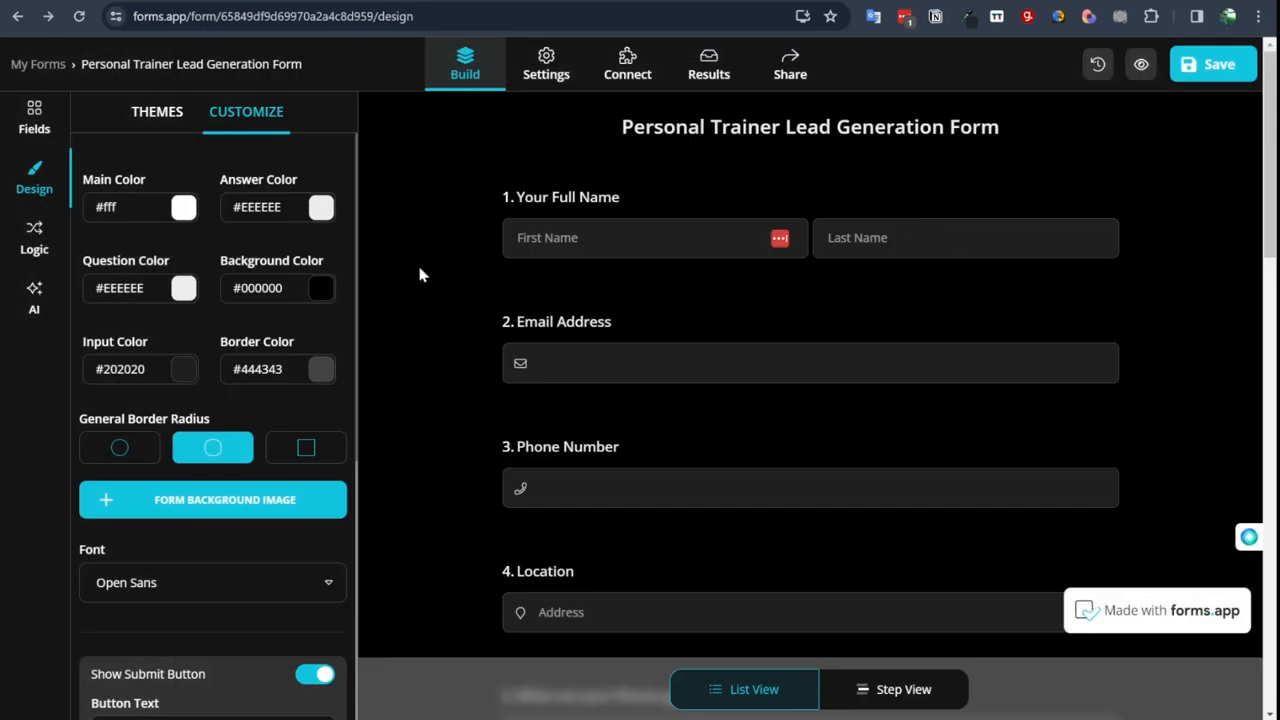
# Step: Search Unsplash for "personal trainer" and set the battle rope workout photo as the form background image
pyautogui.click(228, 505)
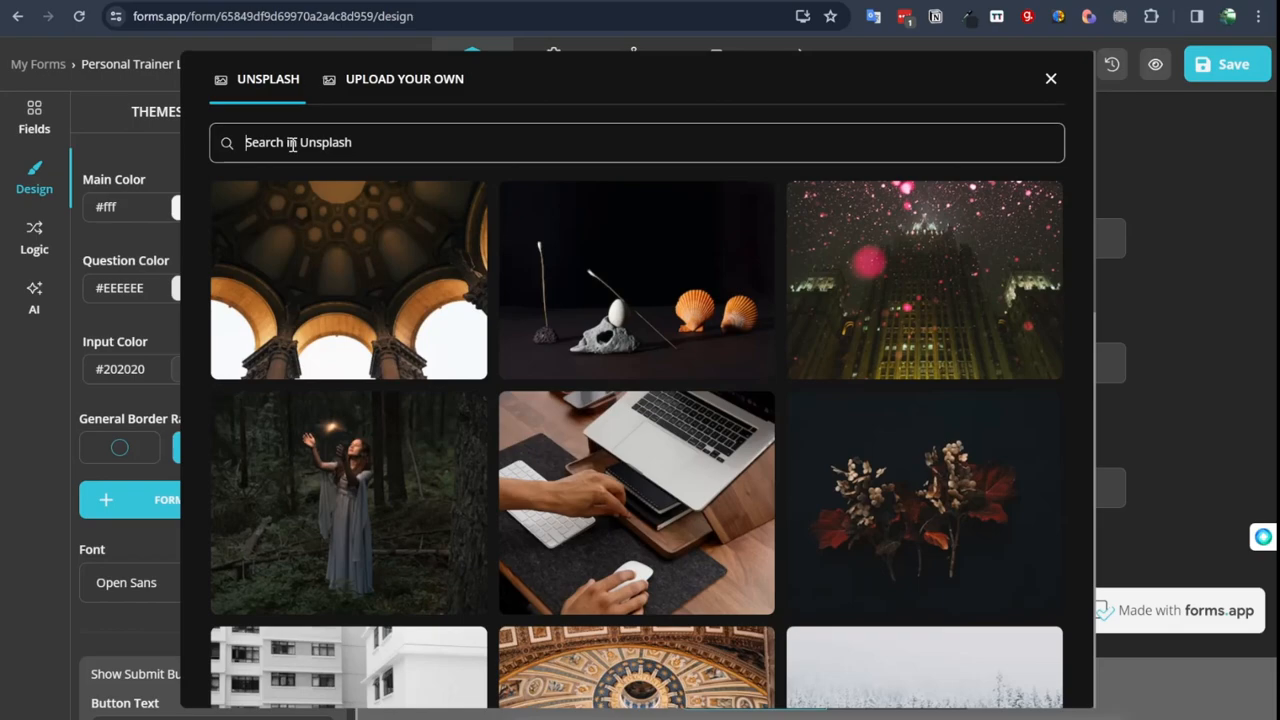
pyautogui.write('persona trainer')
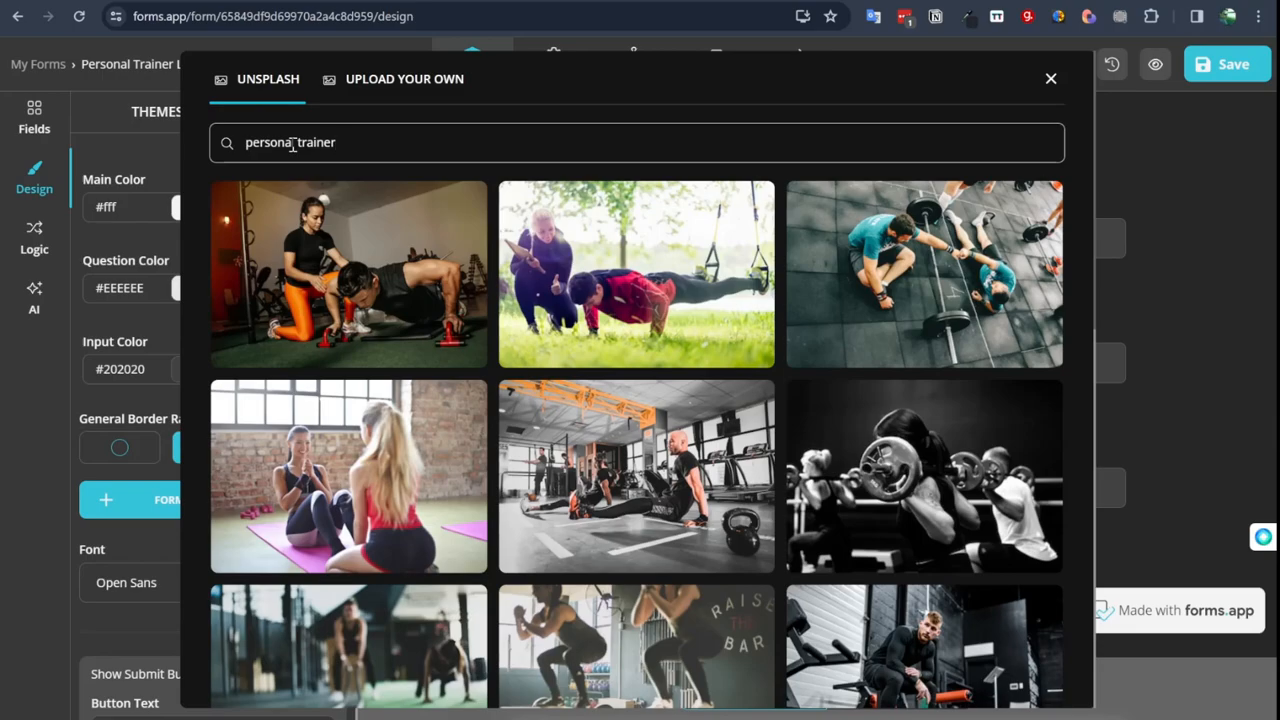
pyautogui.scroll(-3, 620, 340)
pyautogui.scroll(-8, 620, 341)
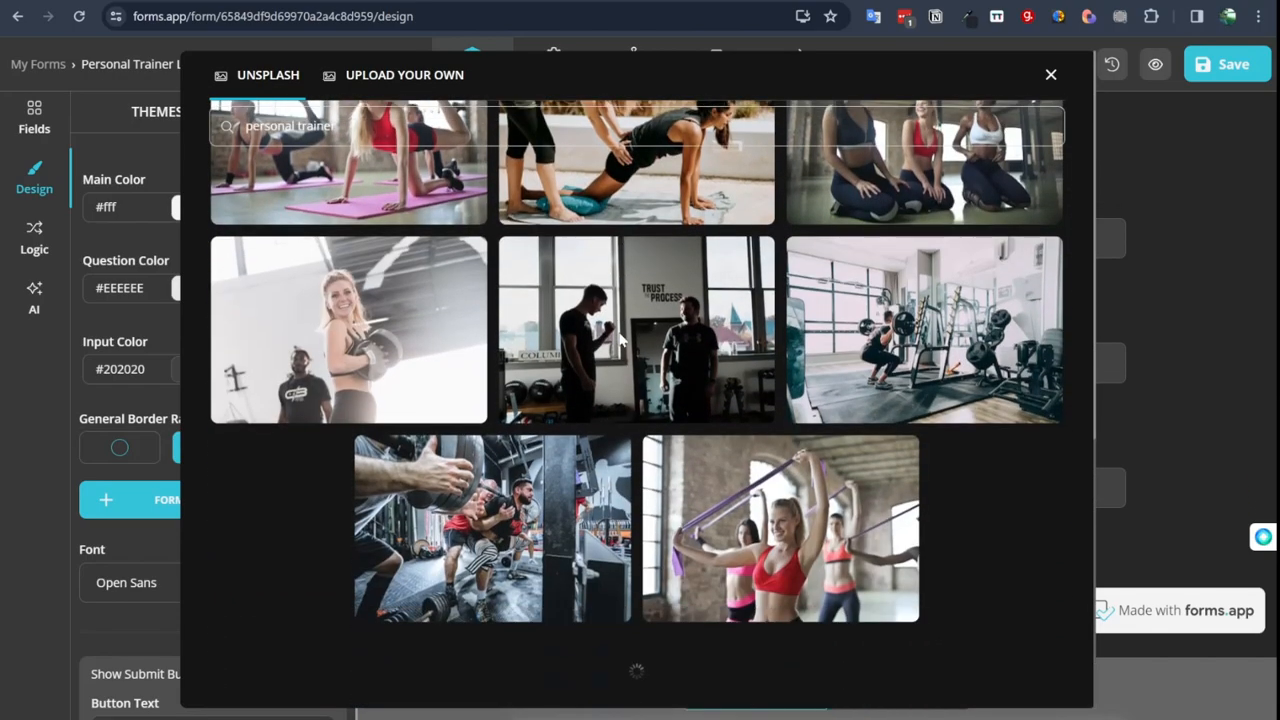
pyautogui.scroll(-3, 620, 341)
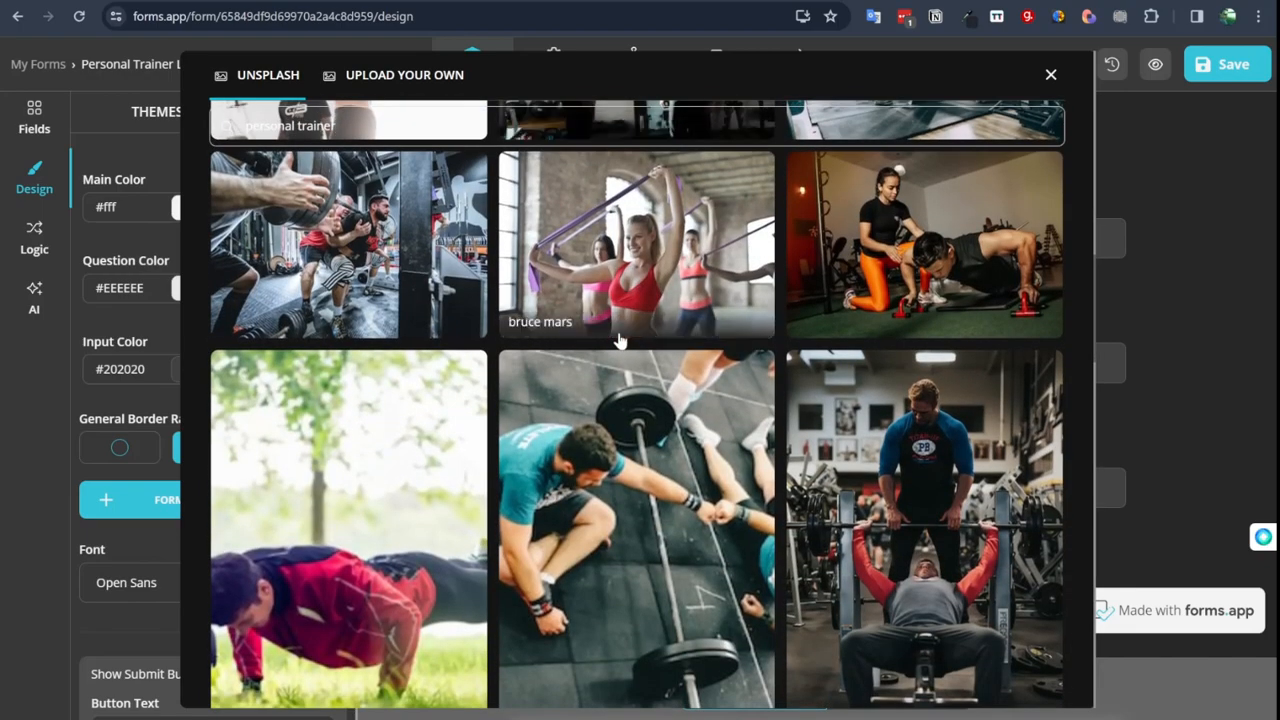
pyautogui.scroll(-4, 620, 341)
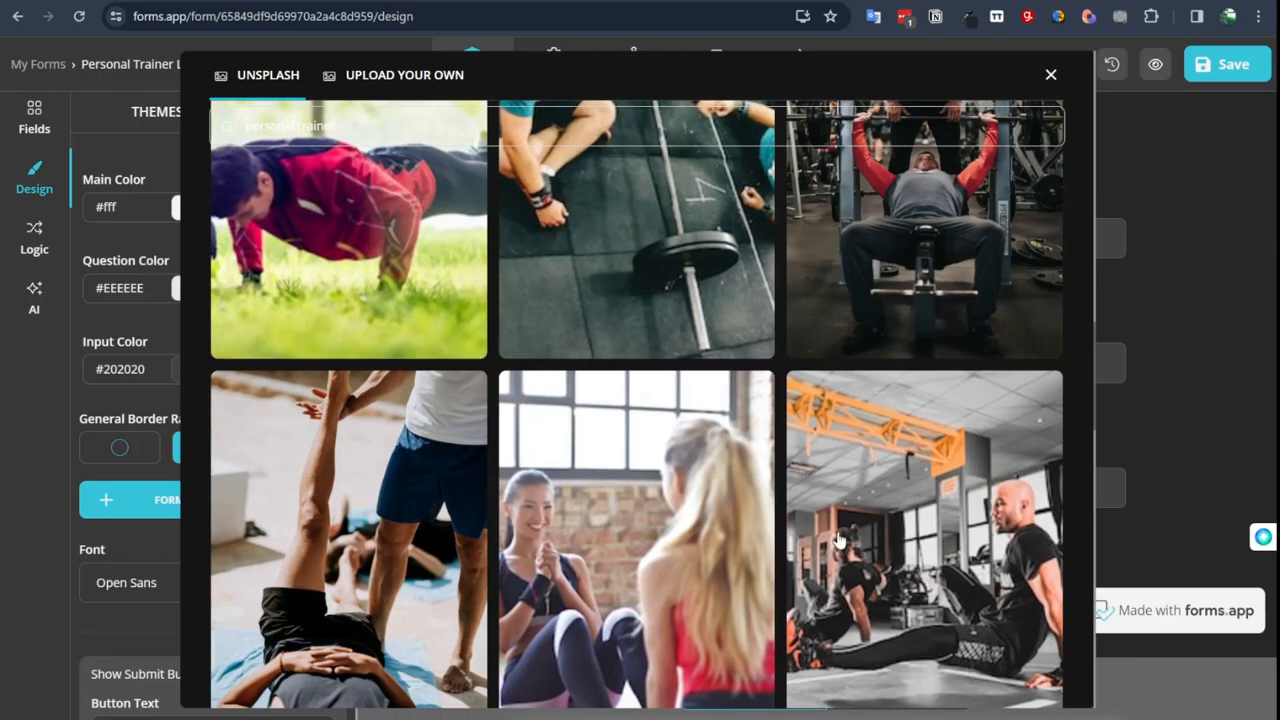
pyautogui.scroll(-5, 838, 540)
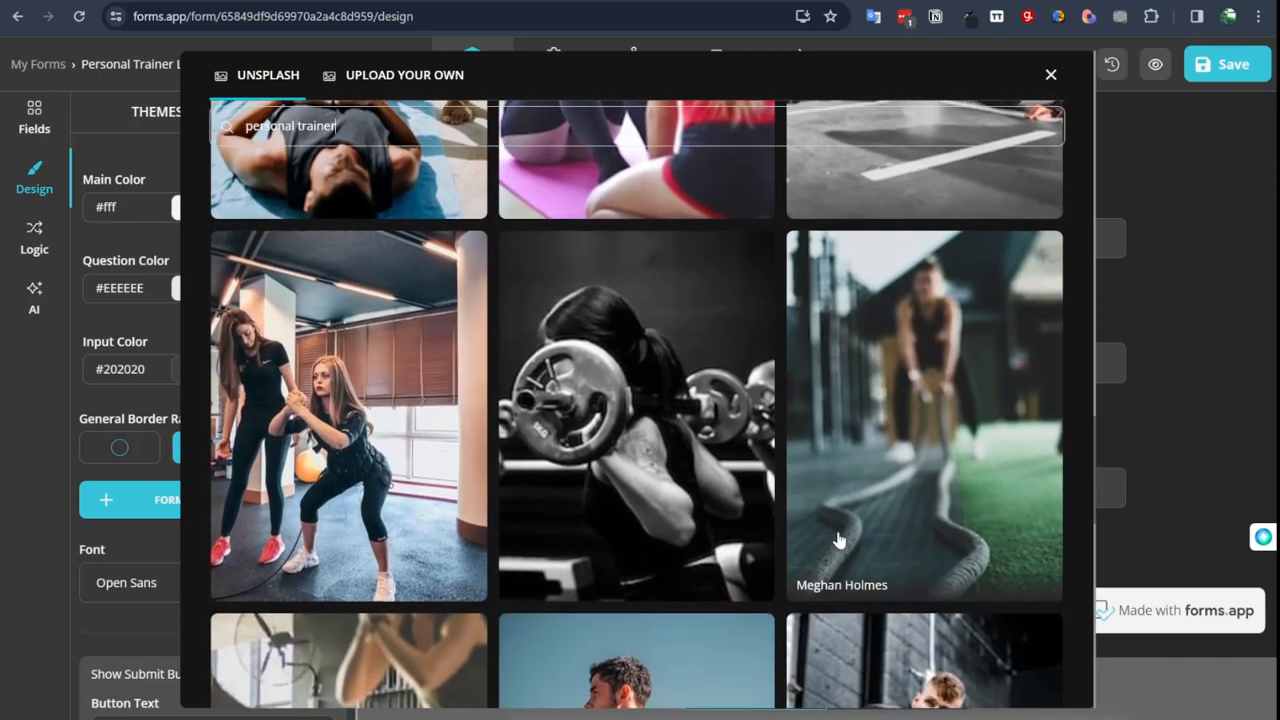
pyautogui.click(899, 457)
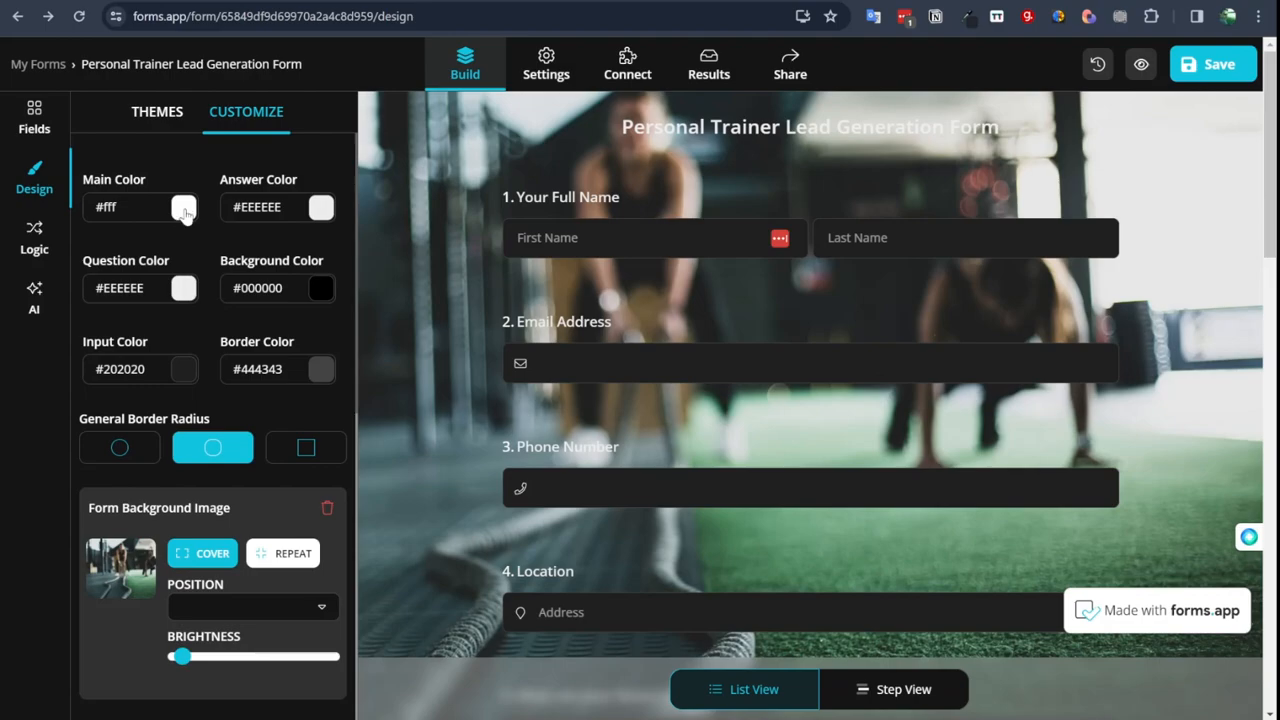
# Step: Set the form's question color to dark blue #1315AA
pyautogui.click(185, 288)
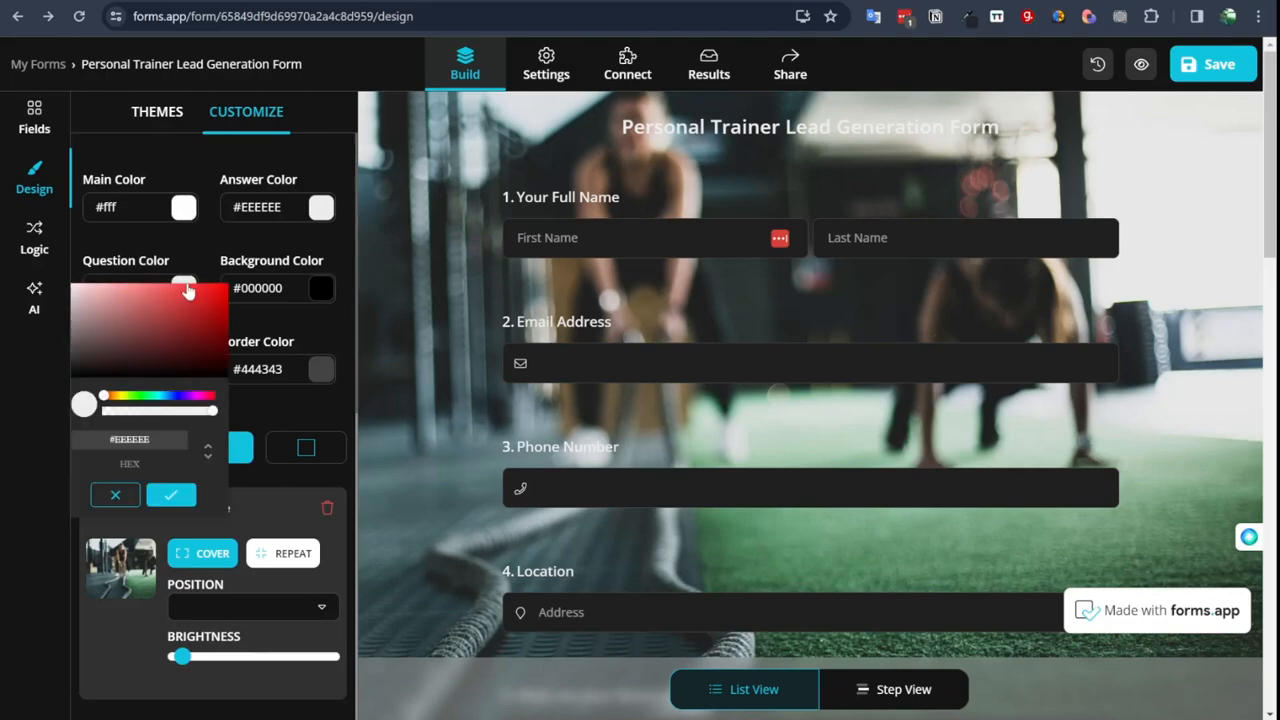
pyautogui.click(177, 398)
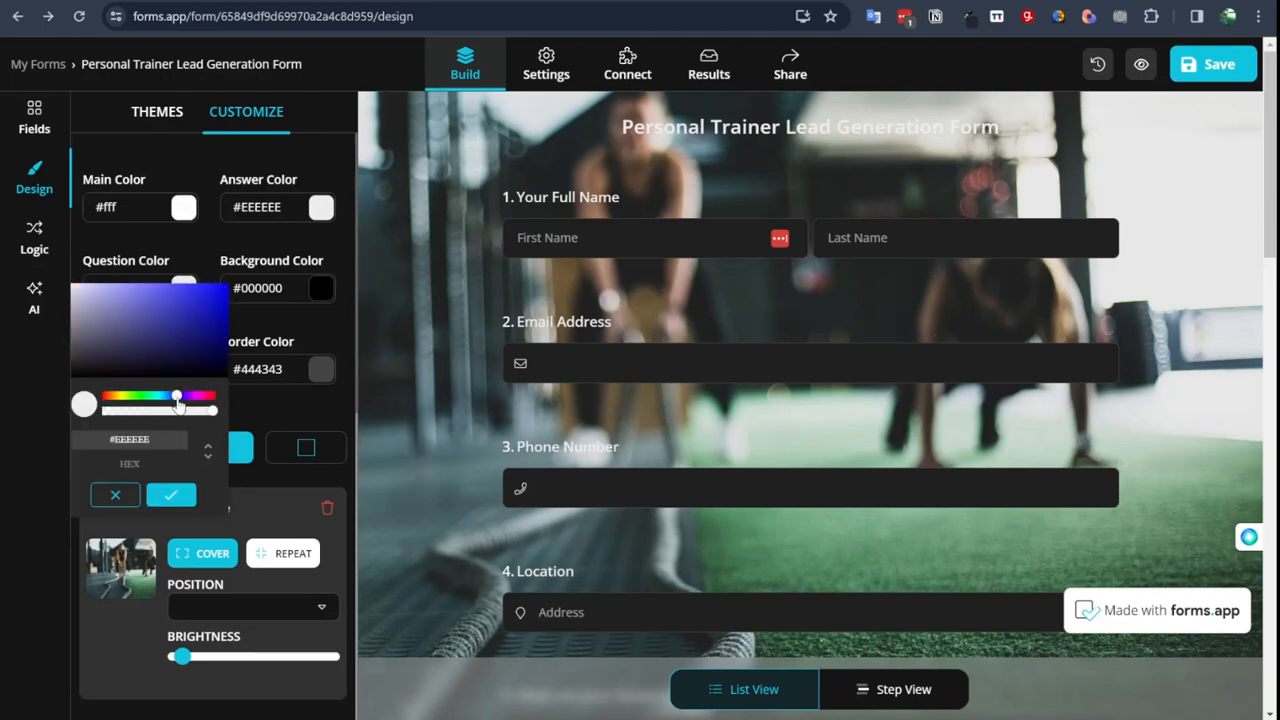
pyautogui.click(207, 345)
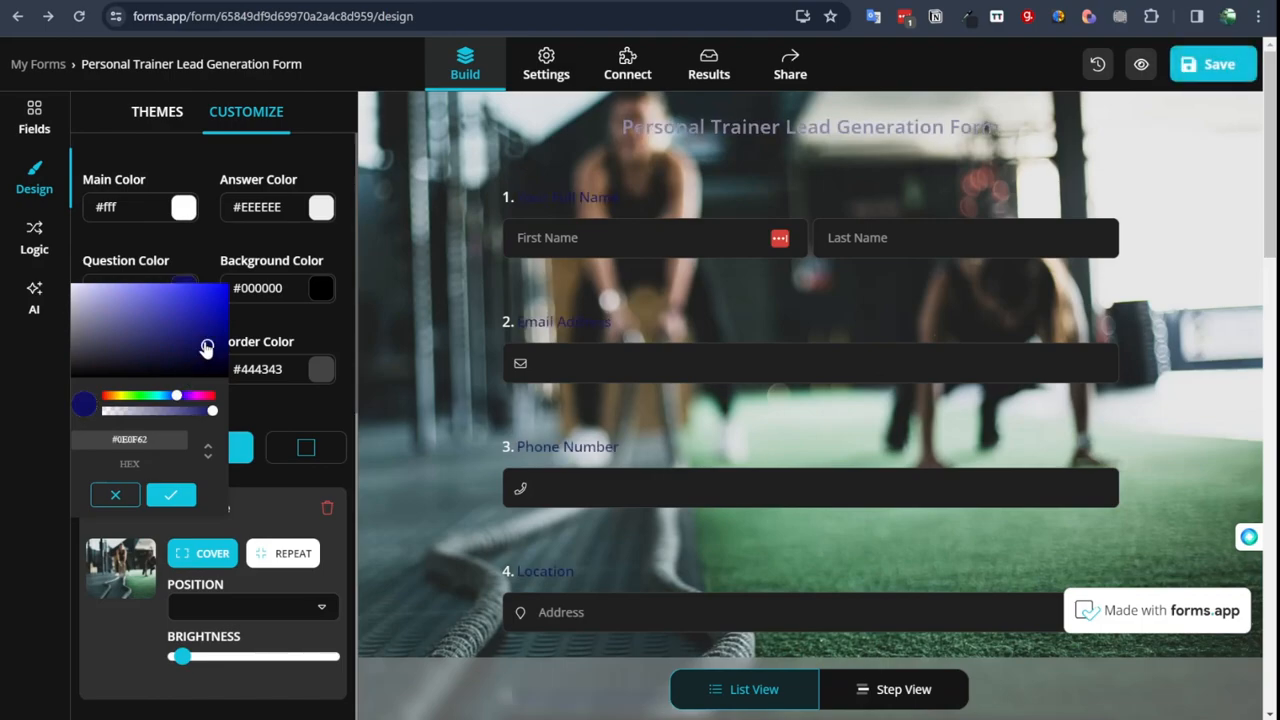
pyautogui.click(211, 323)
pyautogui.click(291, 423)
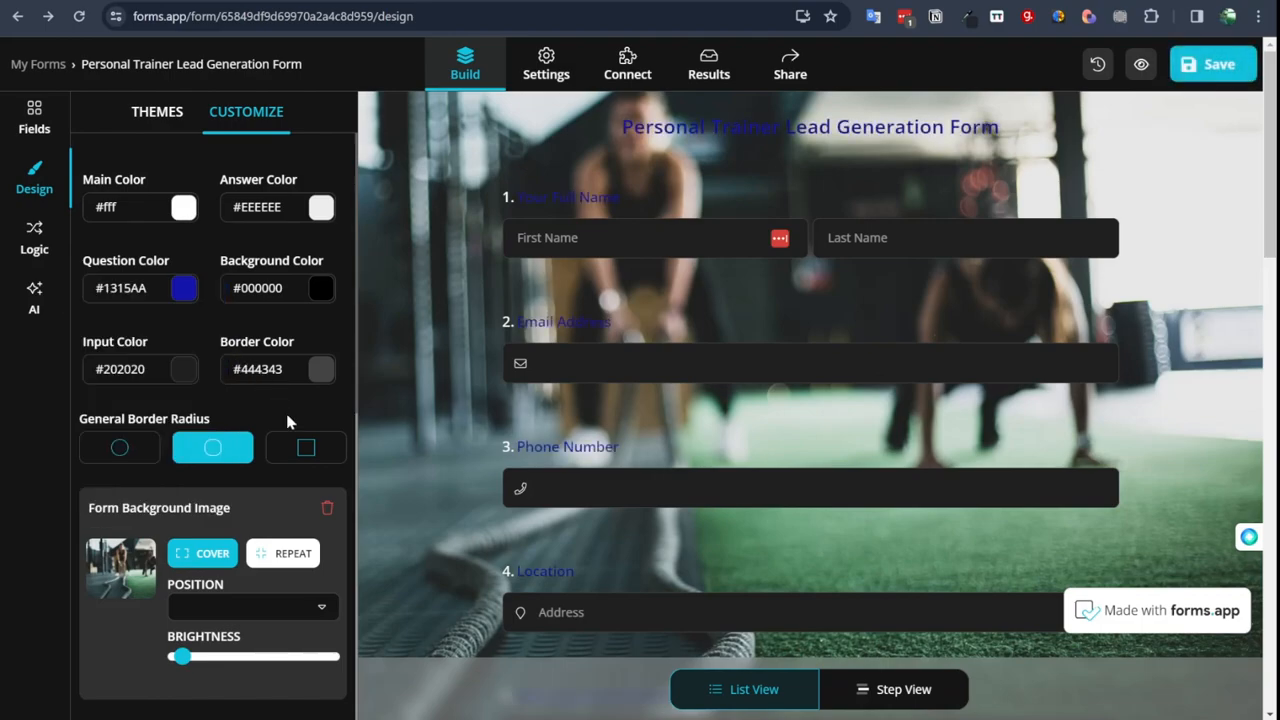
# Step: Set the form's question color to the near-white shade #EEEFFF
pyautogui.click(183, 288)
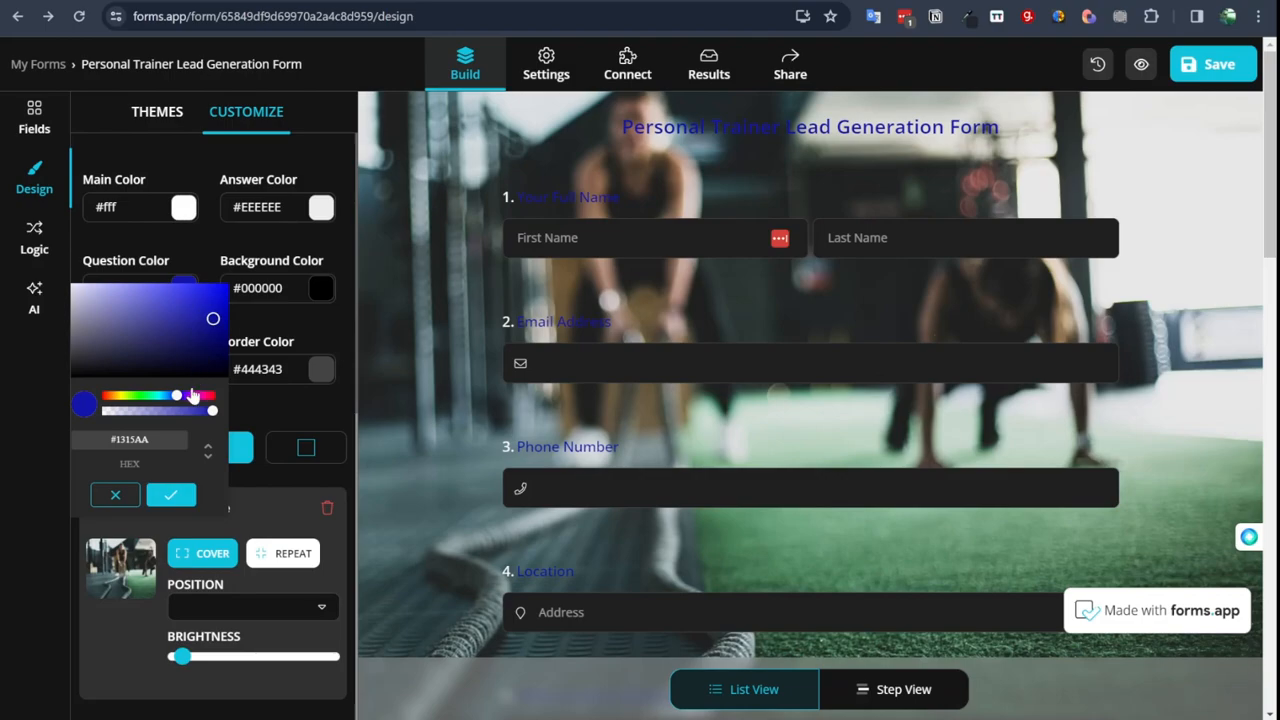
pyautogui.moveTo(212, 332); pyautogui.dragTo(70, 282)
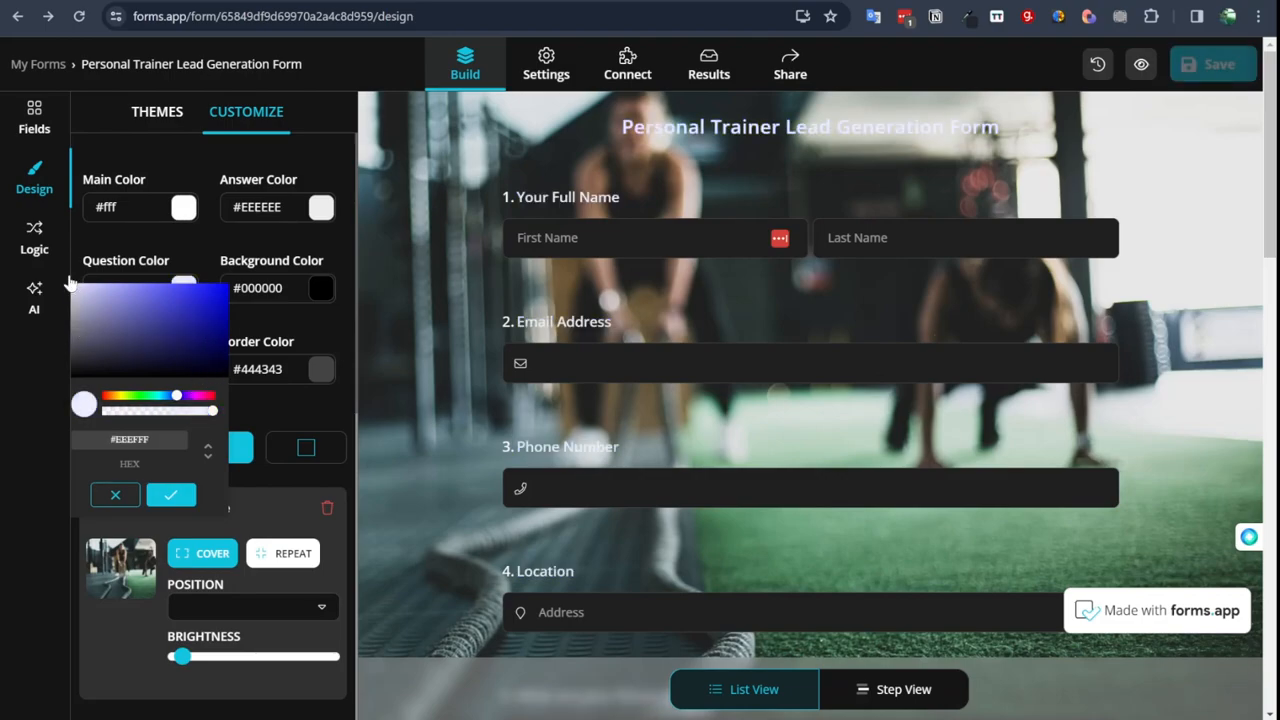
pyautogui.click(451, 466)
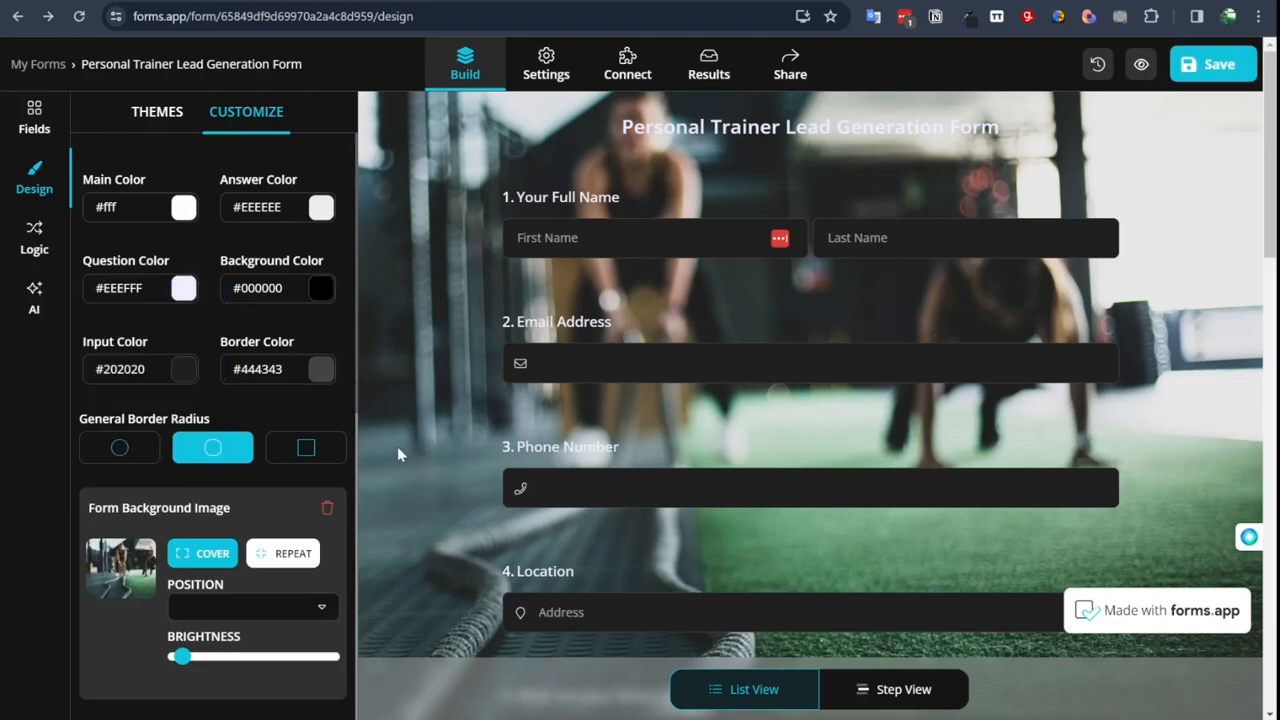
# Step: Save the design changes to the personal trainer form
pyautogui.scroll(-5, 468, 512)
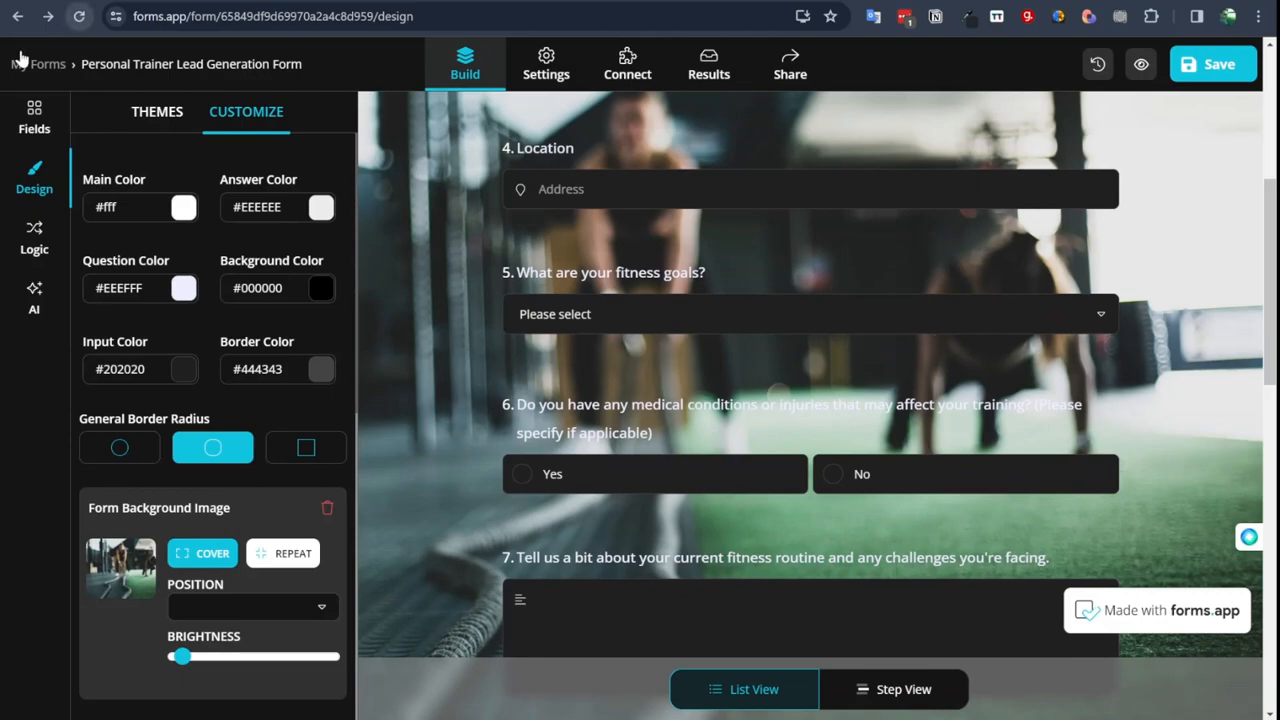
pyautogui.click(42, 66)
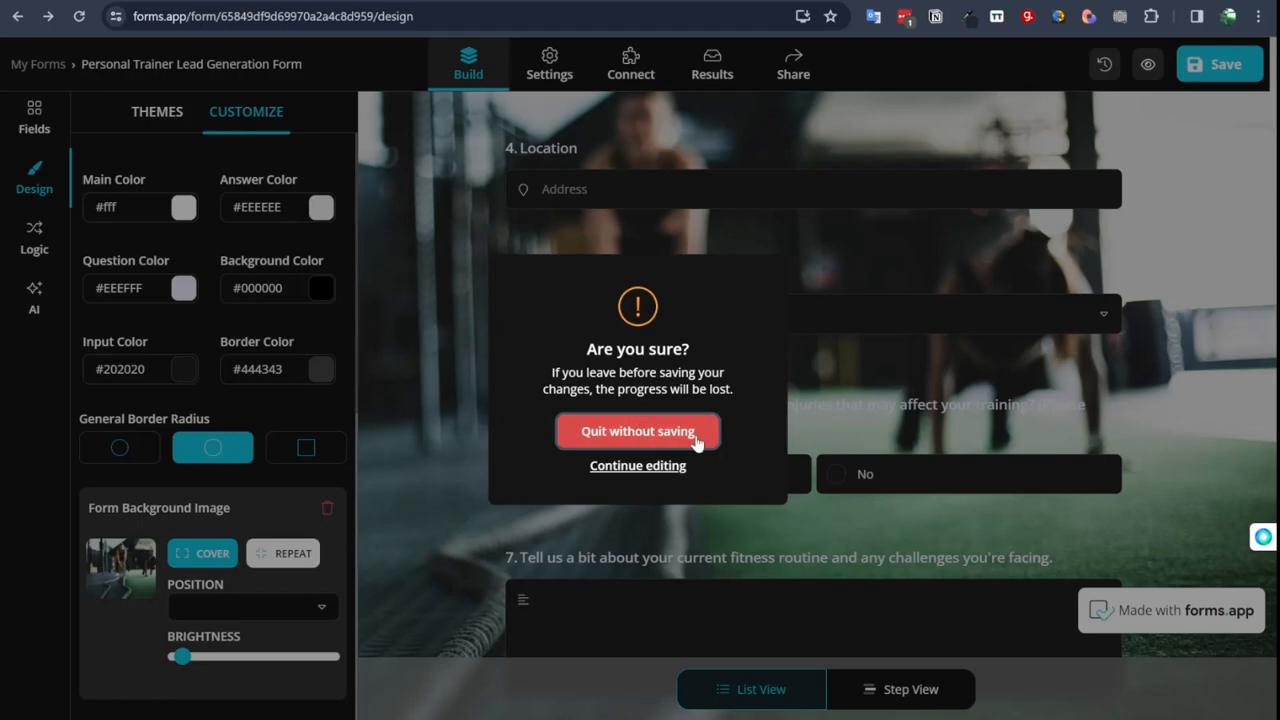
pyautogui.click(655, 466)
pyautogui.click(1220, 65)
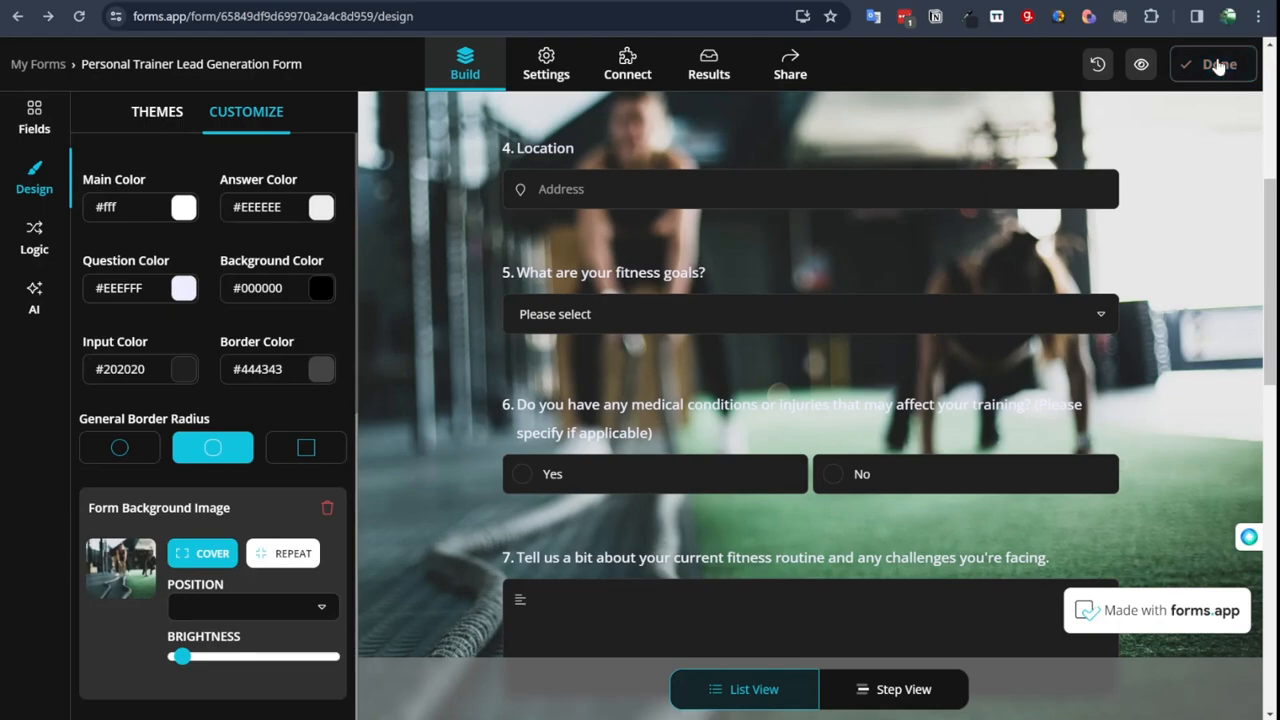
# Step: Go back to the list of forms and create another form using the forms.app AI generator
pyautogui.click(36, 63)
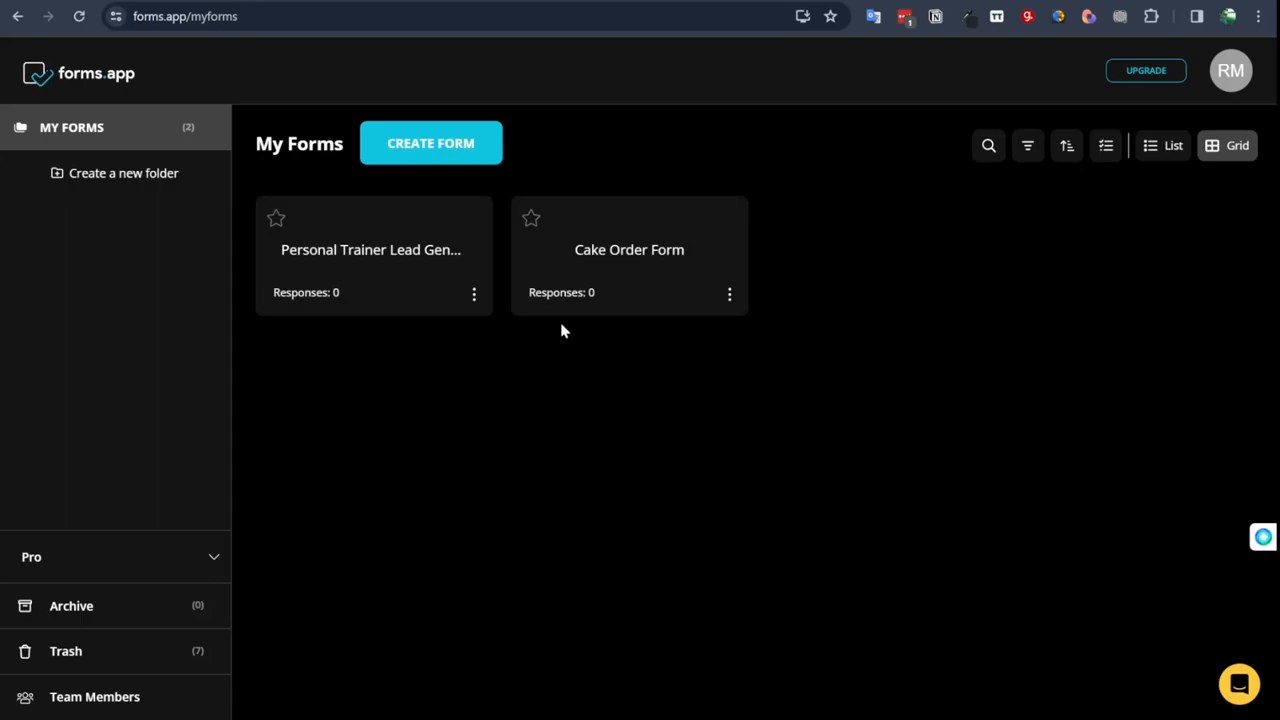
pyautogui.click(444, 158)
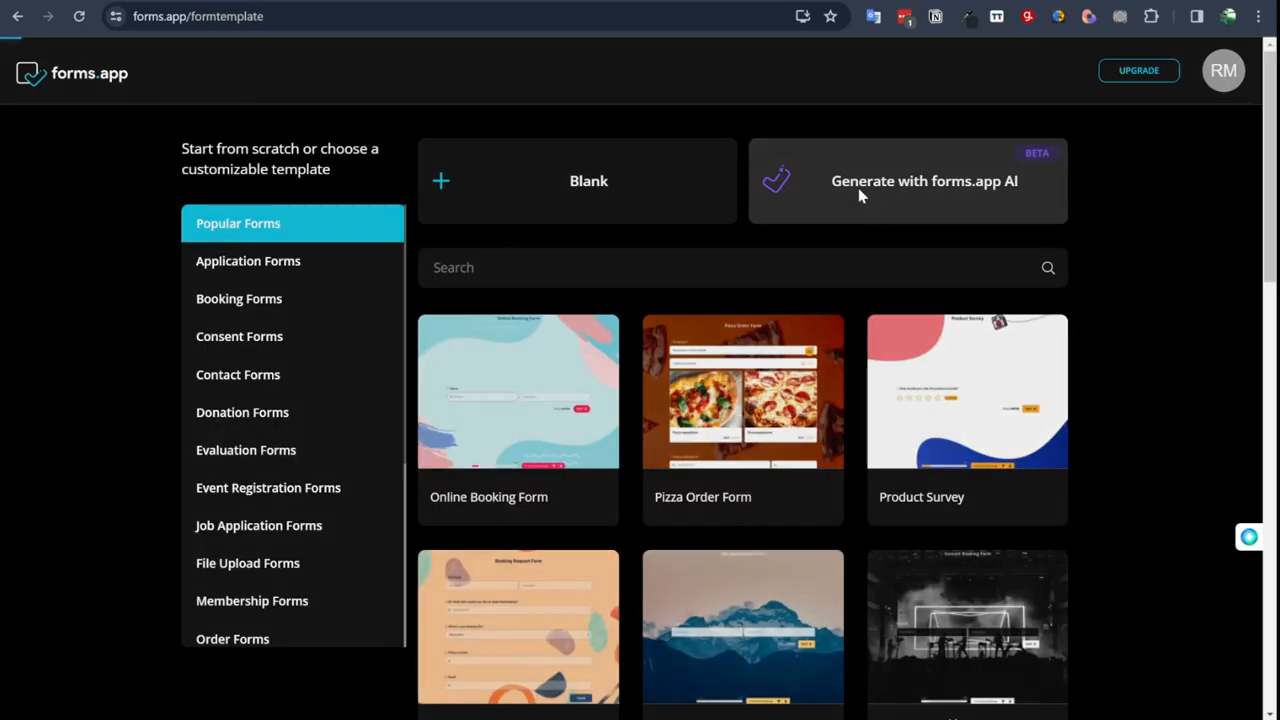
pyautogui.click(860, 194)
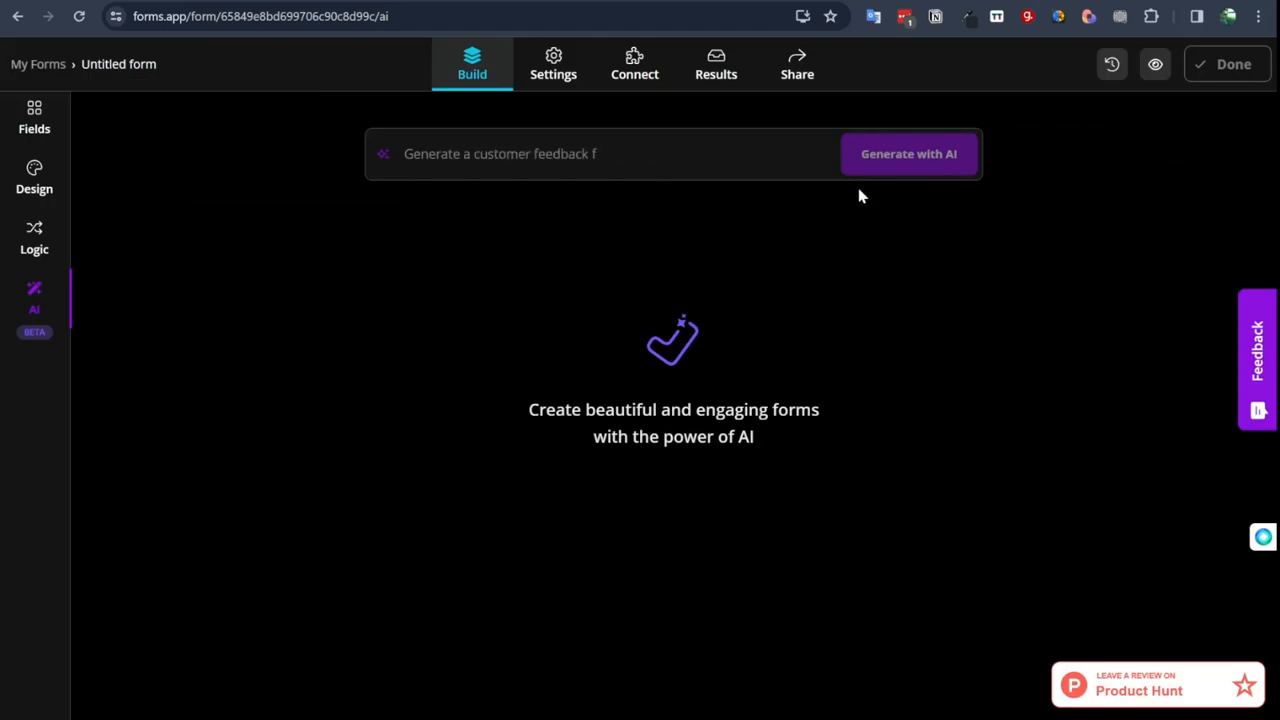
# Step: Generate the form with the AI prompt "Create a form for customer feedback for a landing page app"
pyautogui.click(569, 173)
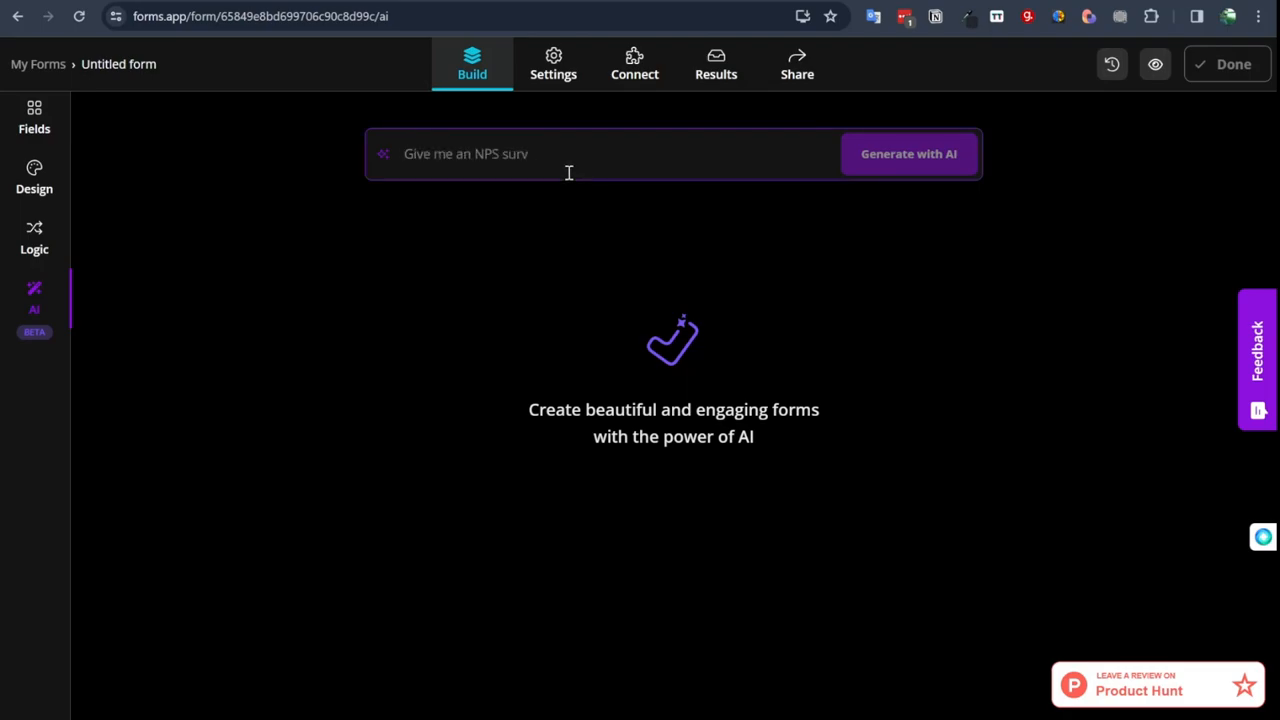
pyautogui.write('Create a form for customer feedback for a')
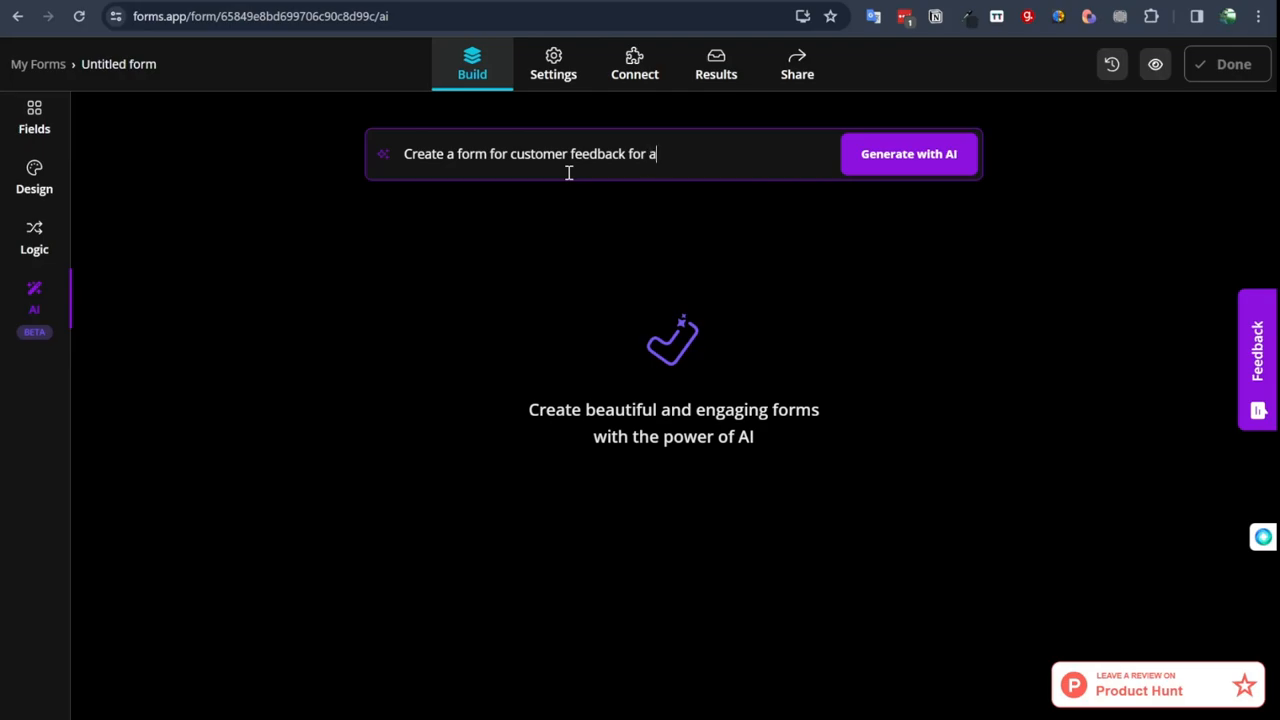
pyautogui.write(' landing page ap')
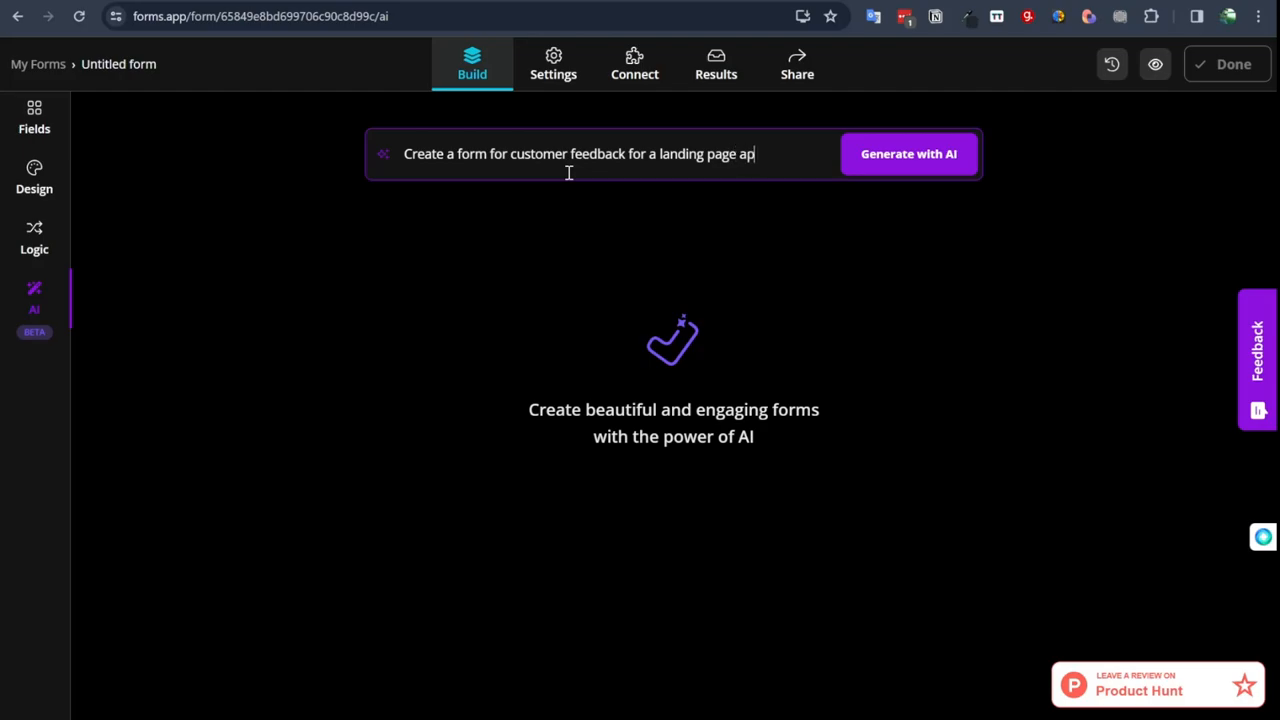
pyautogui.press('Return')
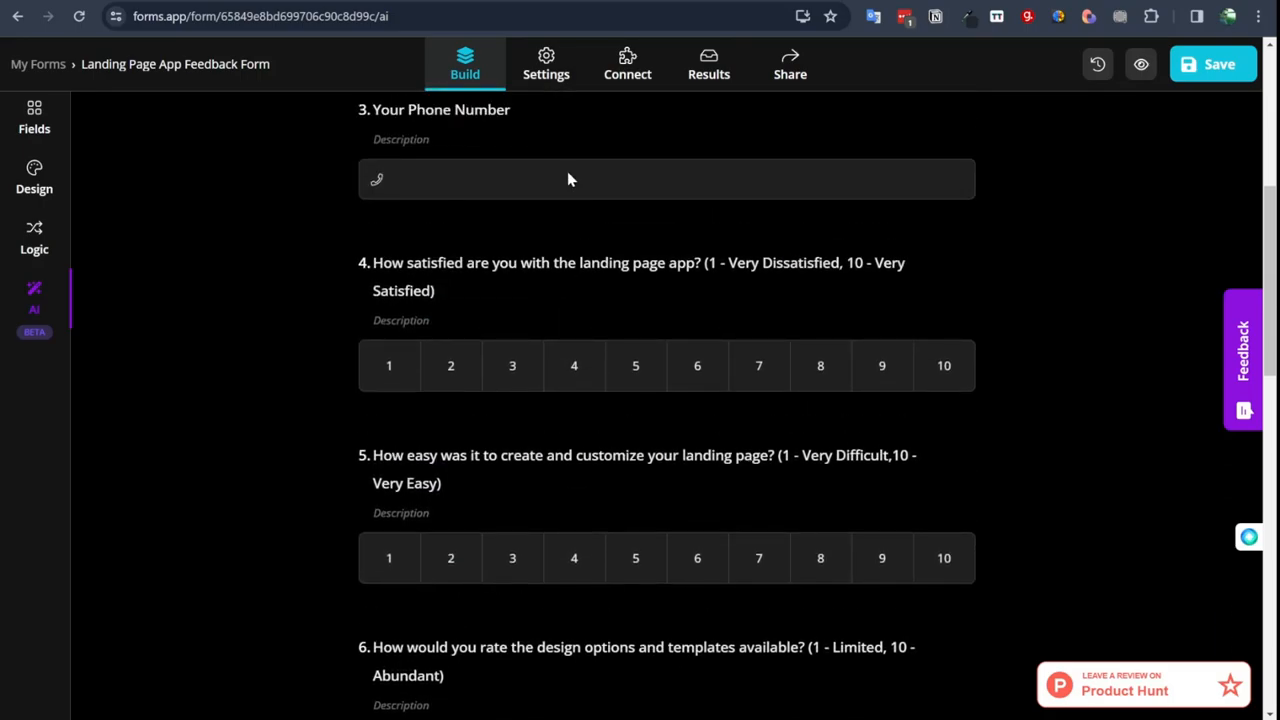
# Step: Review all questions of the generated landing page app feedback form
pyautogui.scroll(4, 567, 171)
pyautogui.scroll(-2, 567, 171)
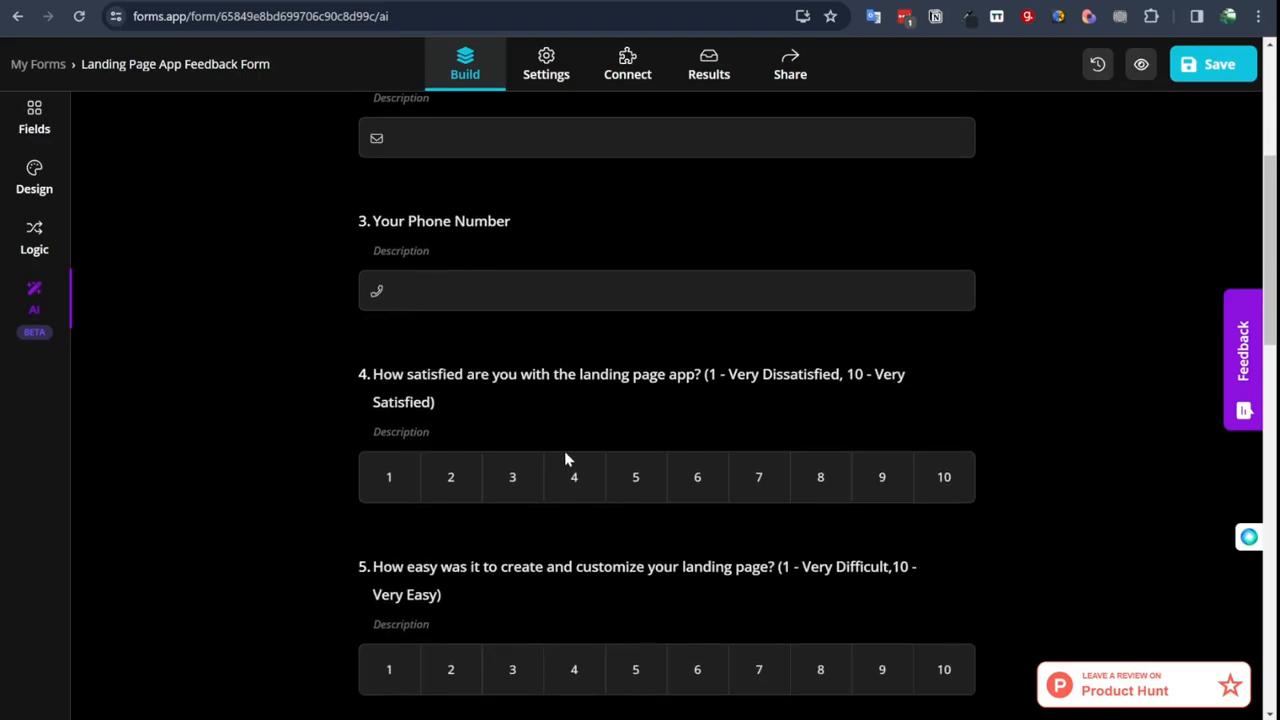
pyautogui.scroll(-1, 564, 455)
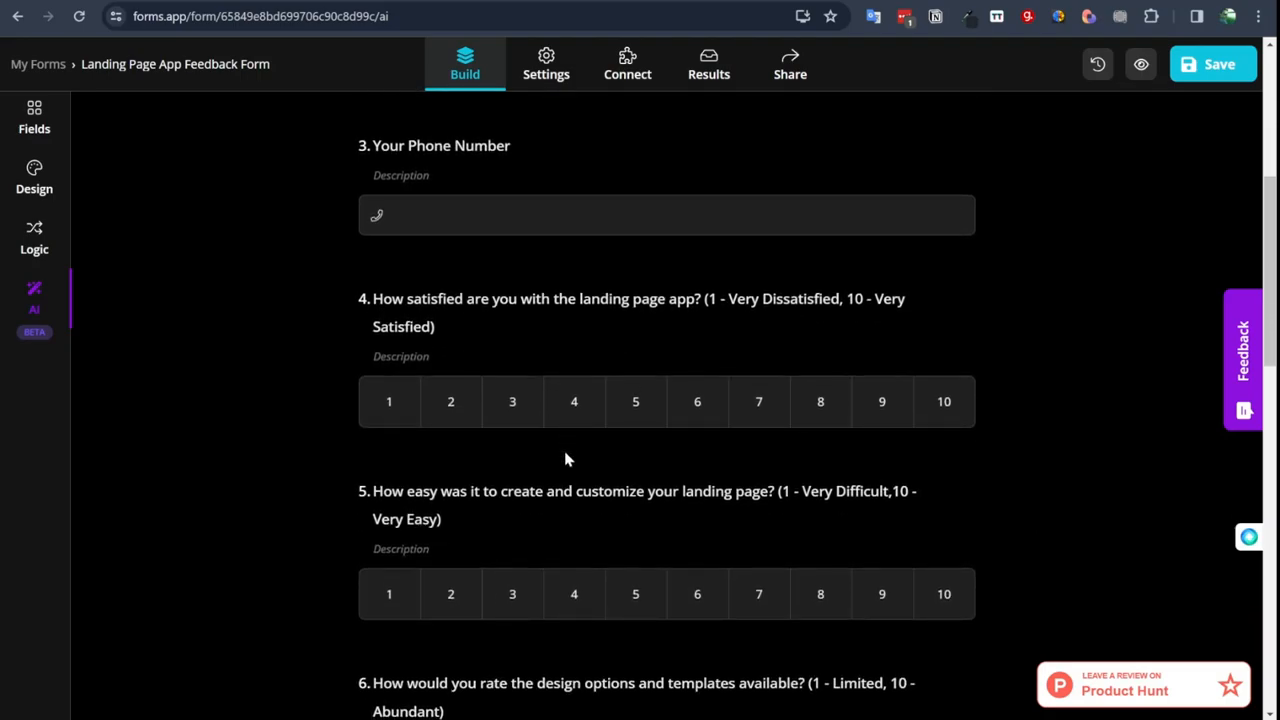
pyautogui.scroll(-2, 565, 459)
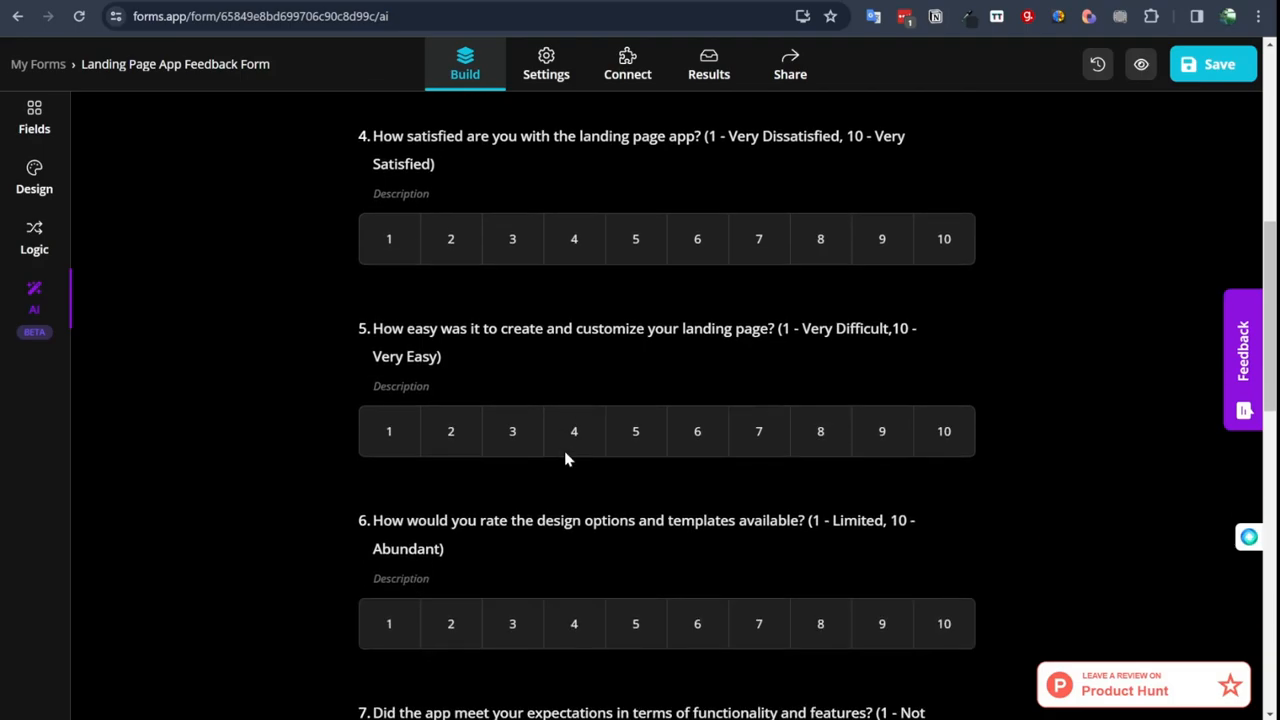
pyautogui.scroll(-5, 565, 459)
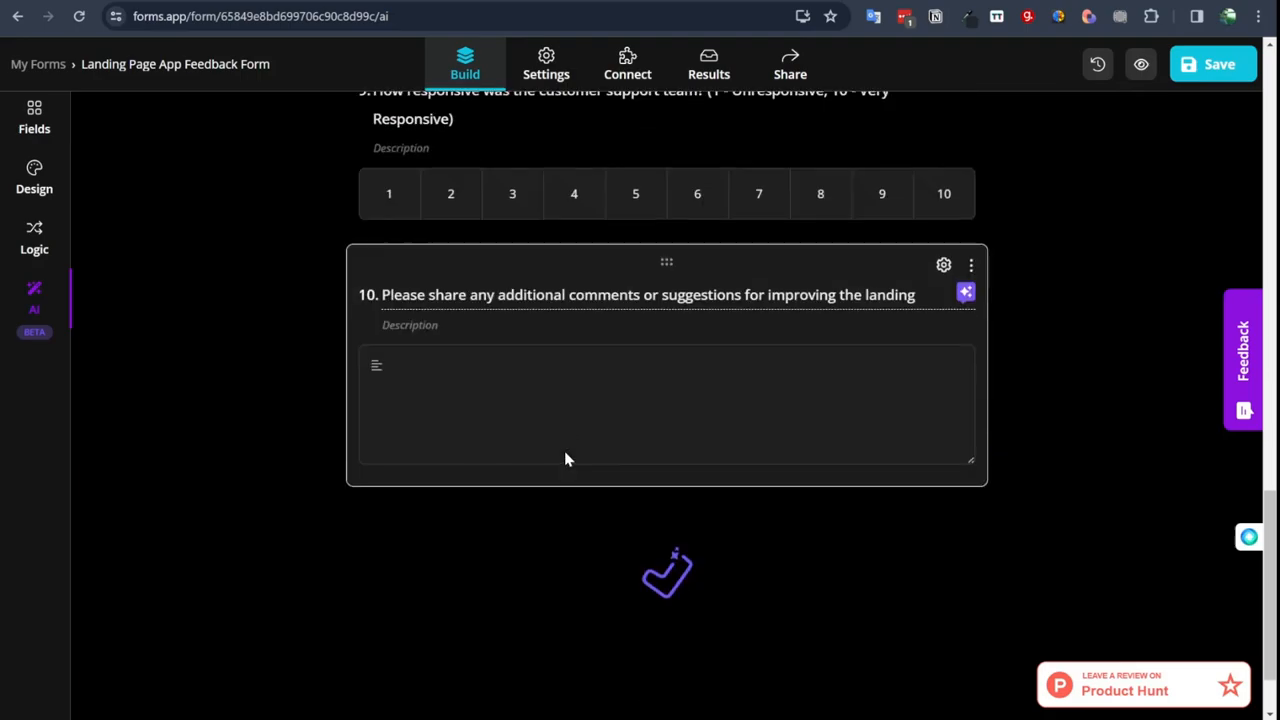
# Step: Add a Multiple Selection field as the first question of the landing page app feedback form
pyautogui.click(32, 133)
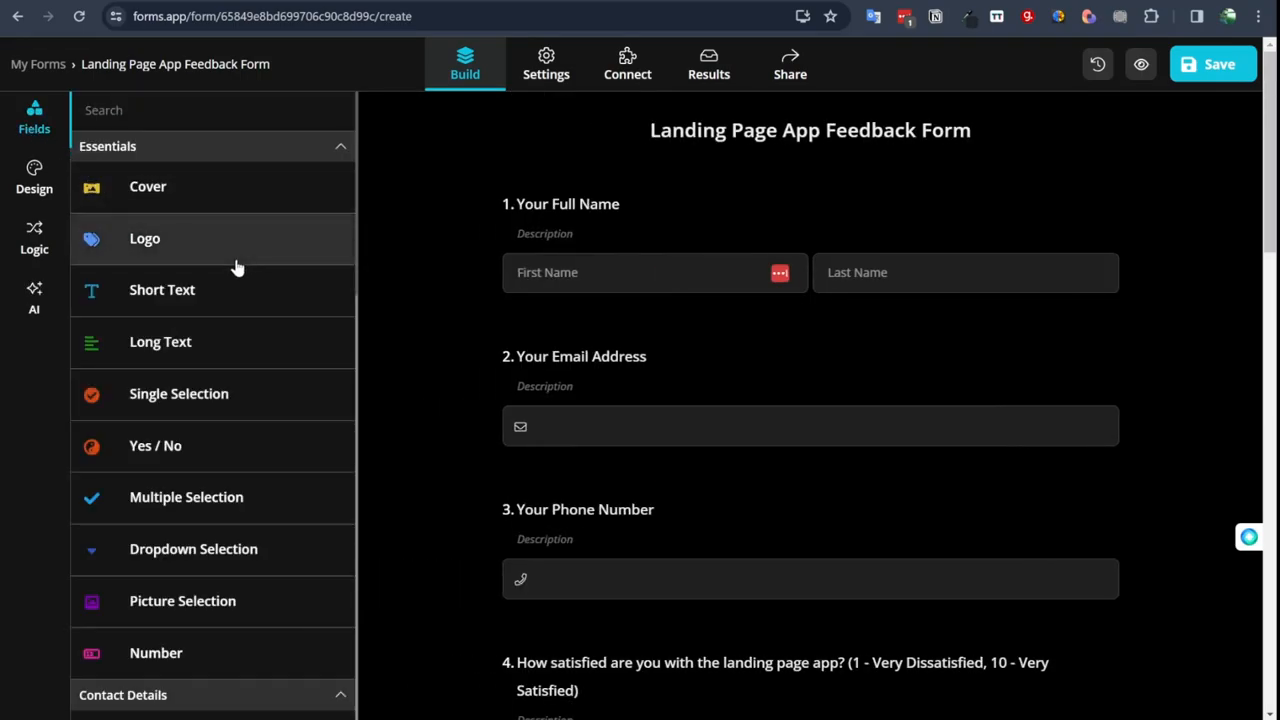
pyautogui.scroll(-5, 240, 398)
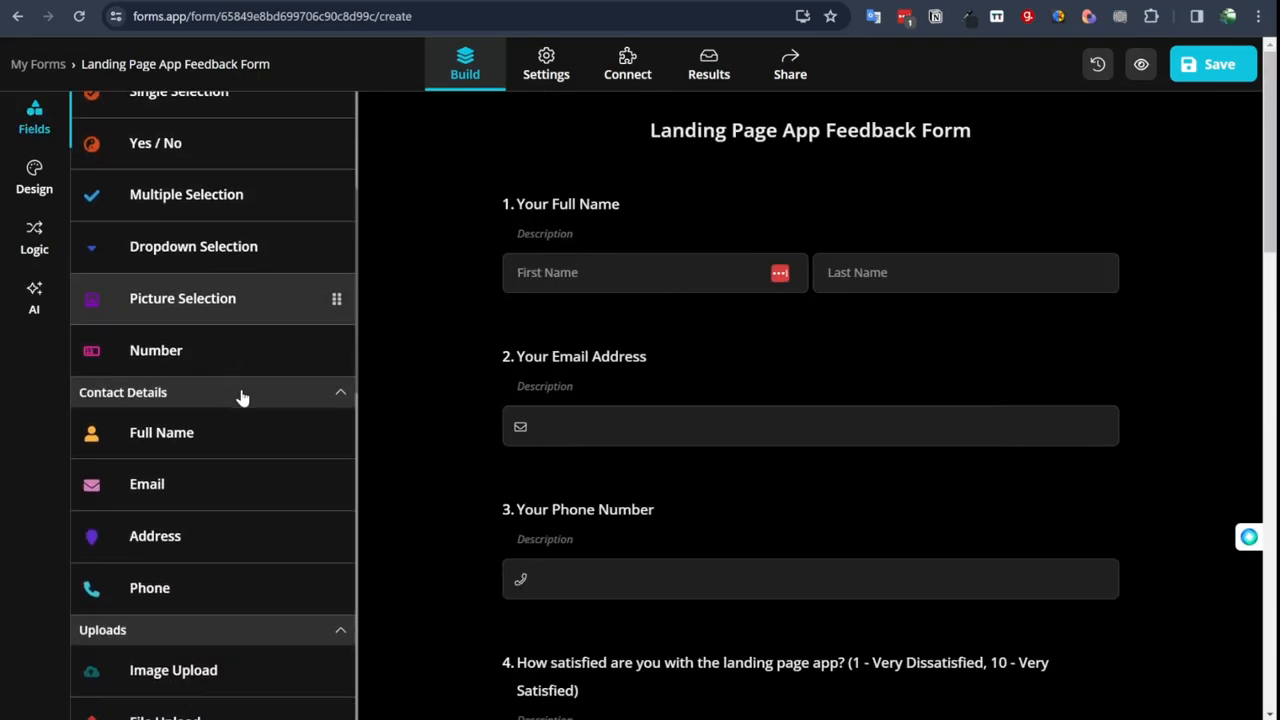
pyautogui.moveTo(266, 279); pyautogui.dragTo(766, 251)
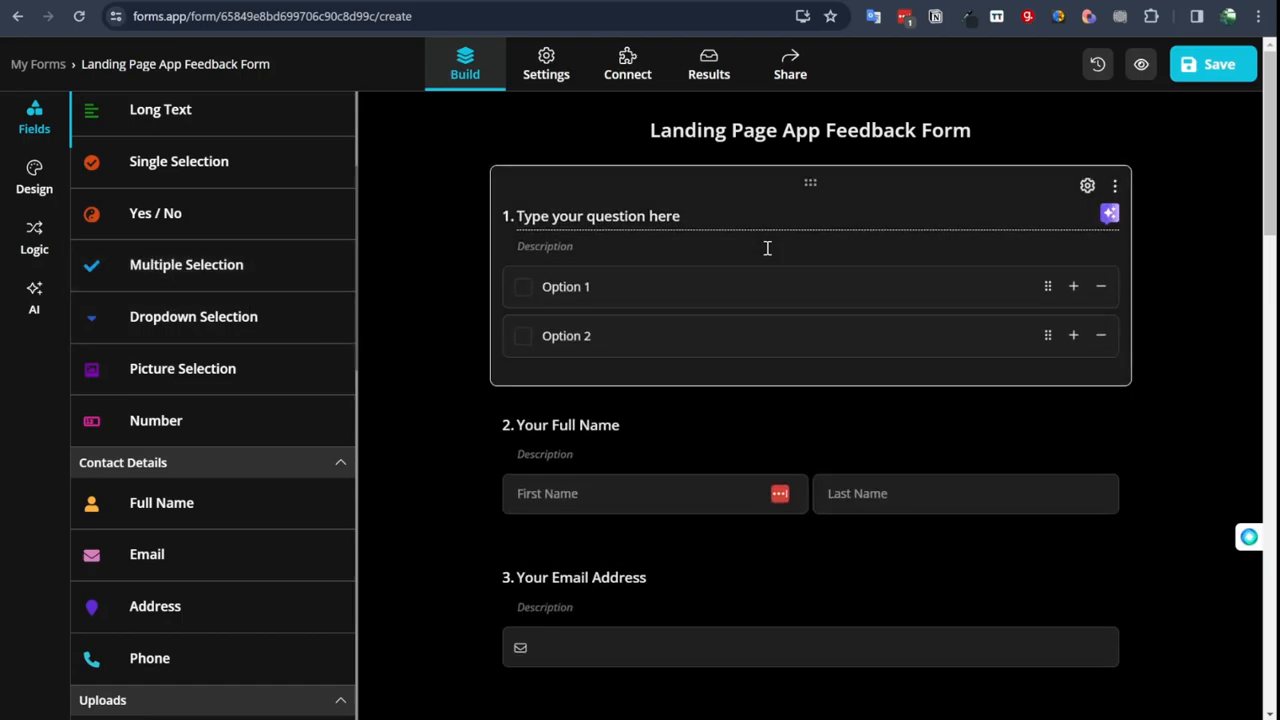
# Step: Add a Selection Matrix as the first question and an Opinion Scale directly below it
pyautogui.scroll(-7, 114, 553)
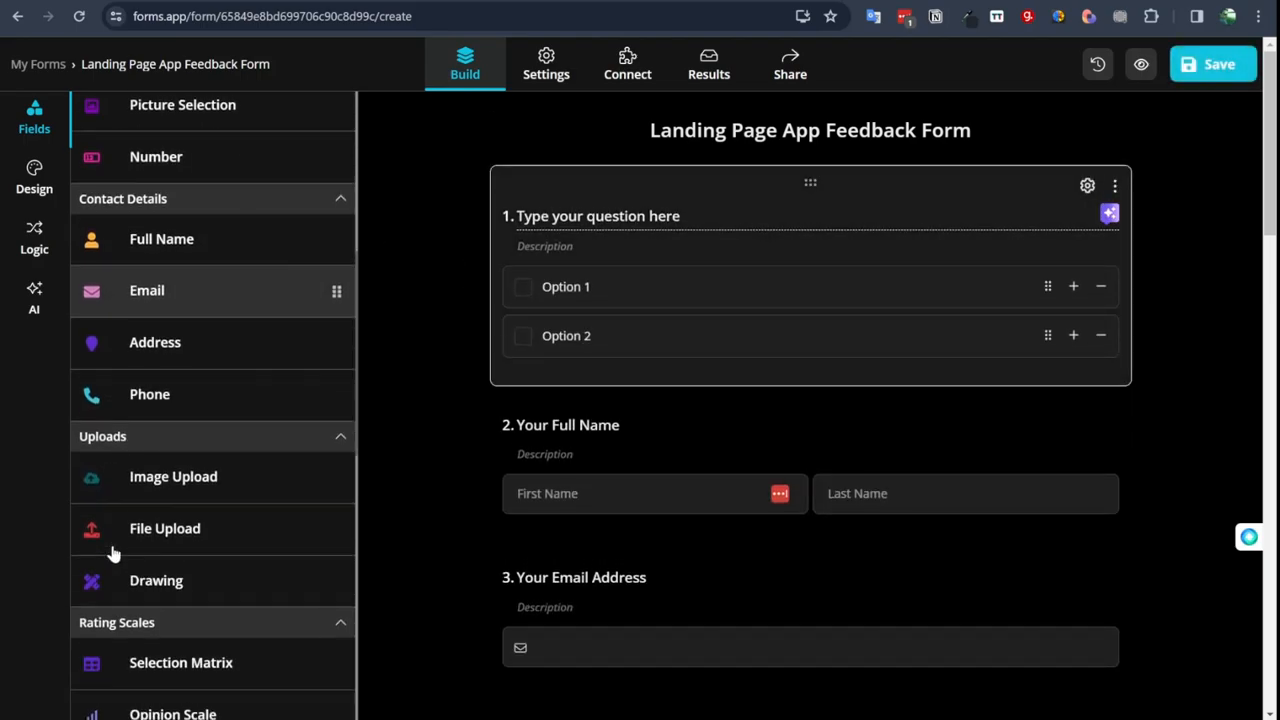
pyautogui.scroll(-2, 114, 553)
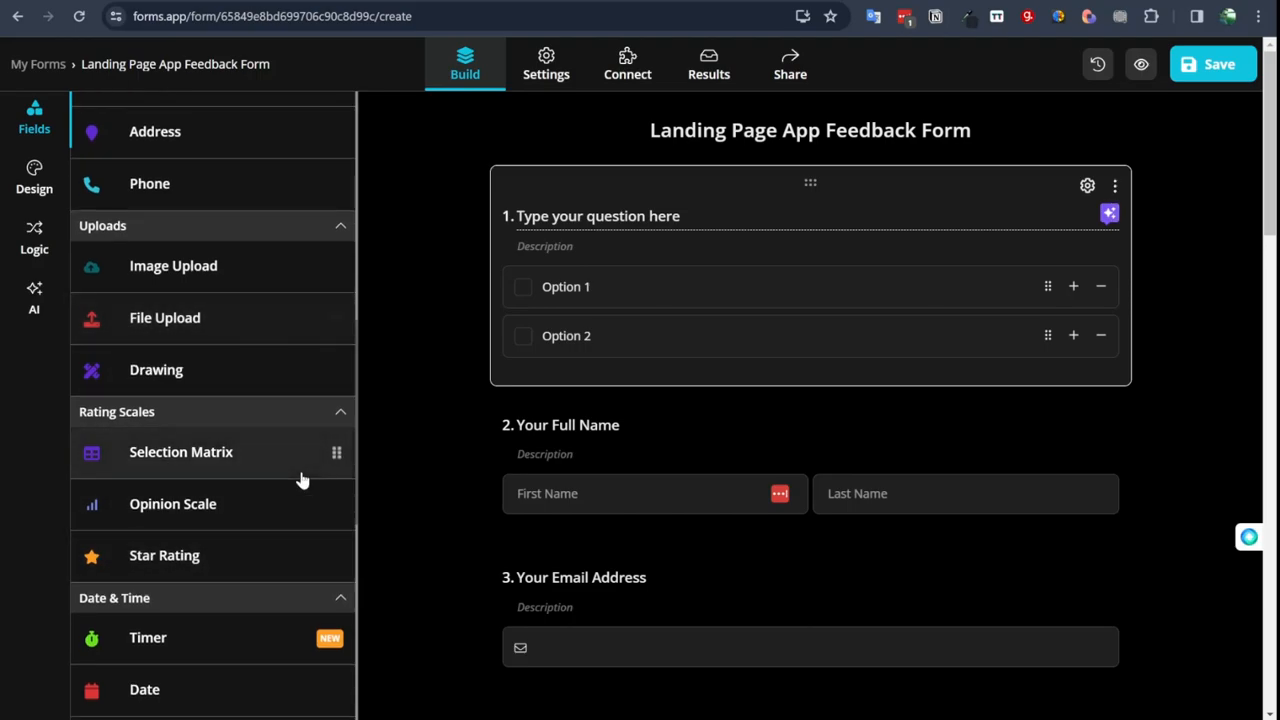
pyautogui.scroll(-1, 303, 478)
pyautogui.scroll(-2, 303, 481)
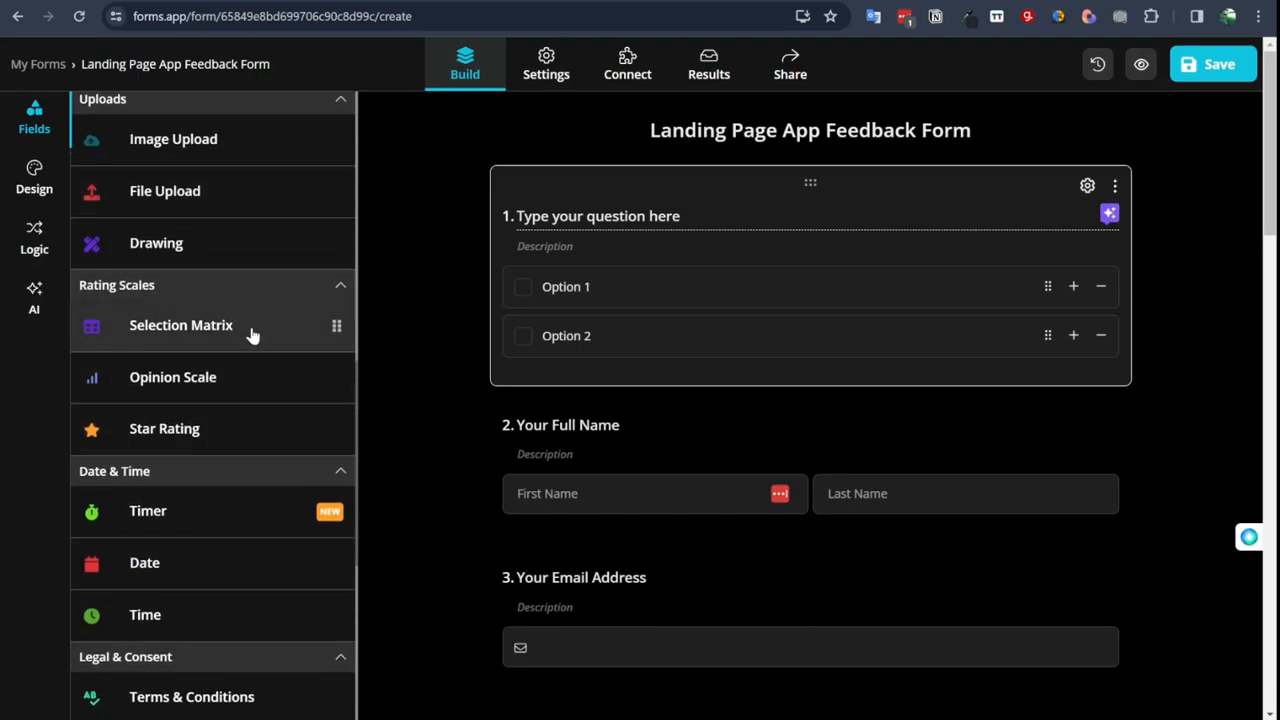
pyautogui.moveTo(252, 336); pyautogui.dragTo(796, 207)
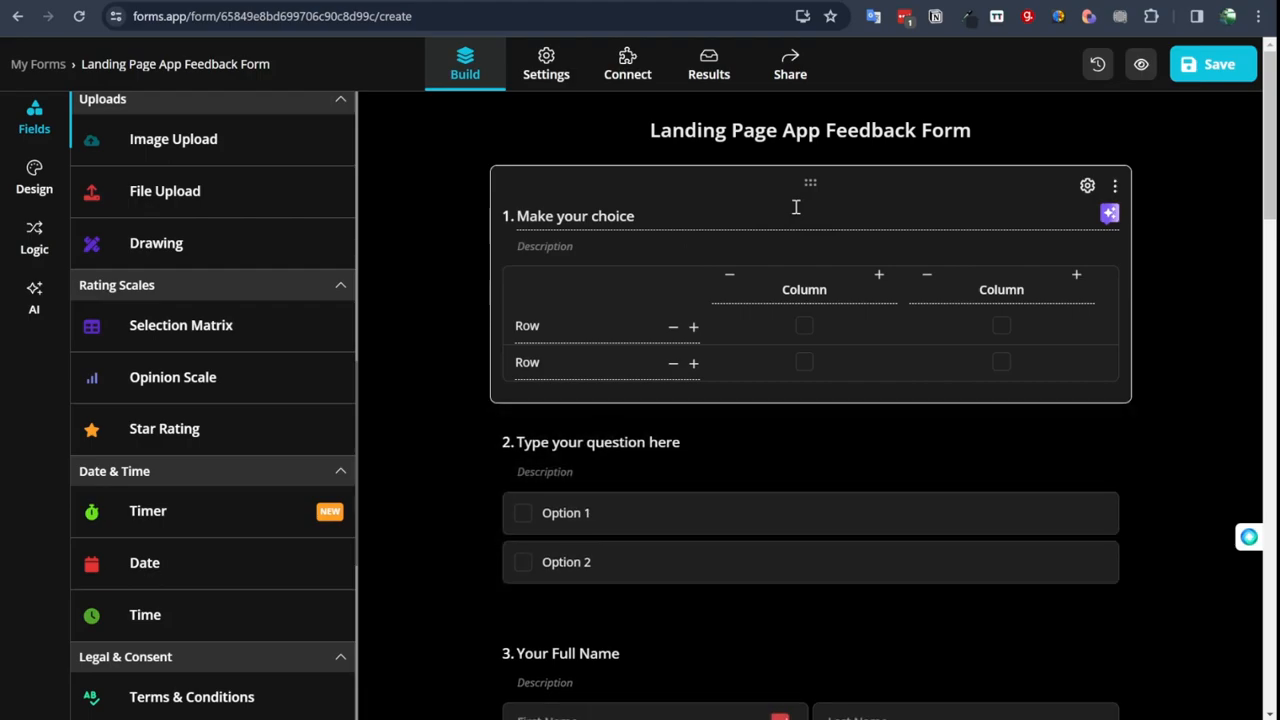
pyautogui.moveTo(208, 389); pyautogui.dragTo(725, 425)
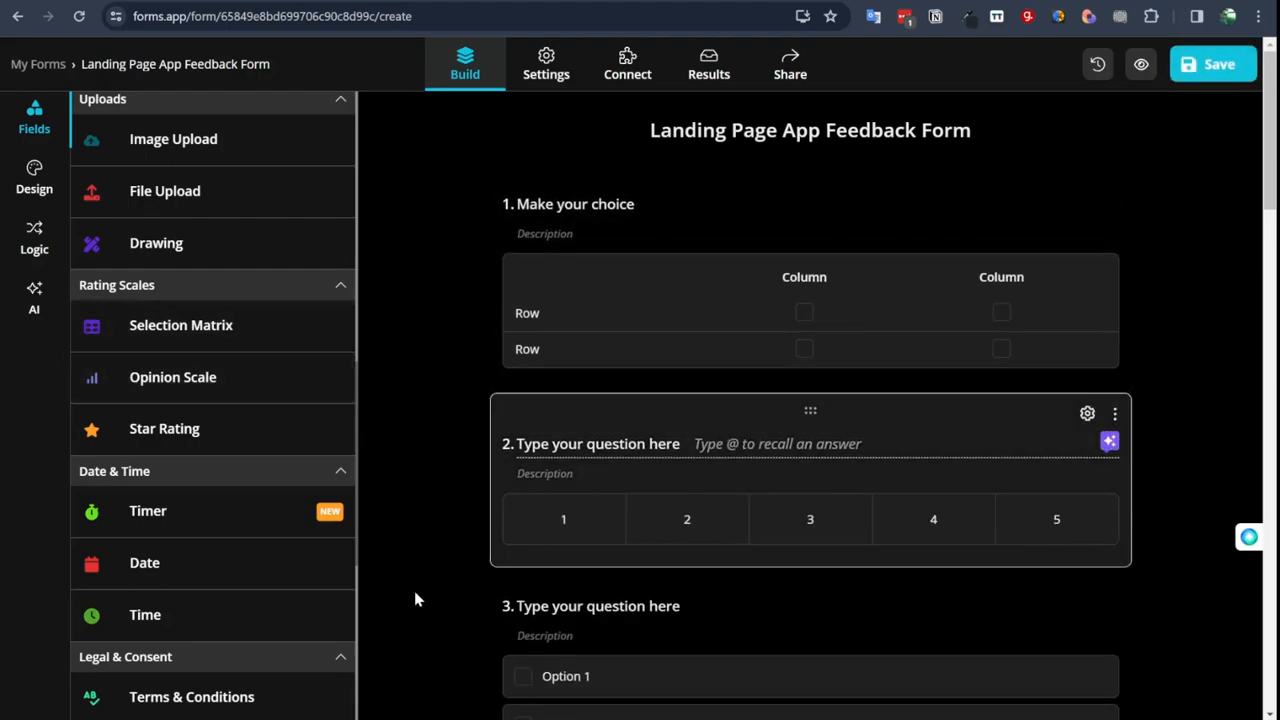
# Step: Add a Timer above the form title and select it
pyautogui.scroll(-1, 194, 560)
pyautogui.moveTo(220, 369); pyautogui.dragTo(615, 218)
pyautogui.click(484, 357)
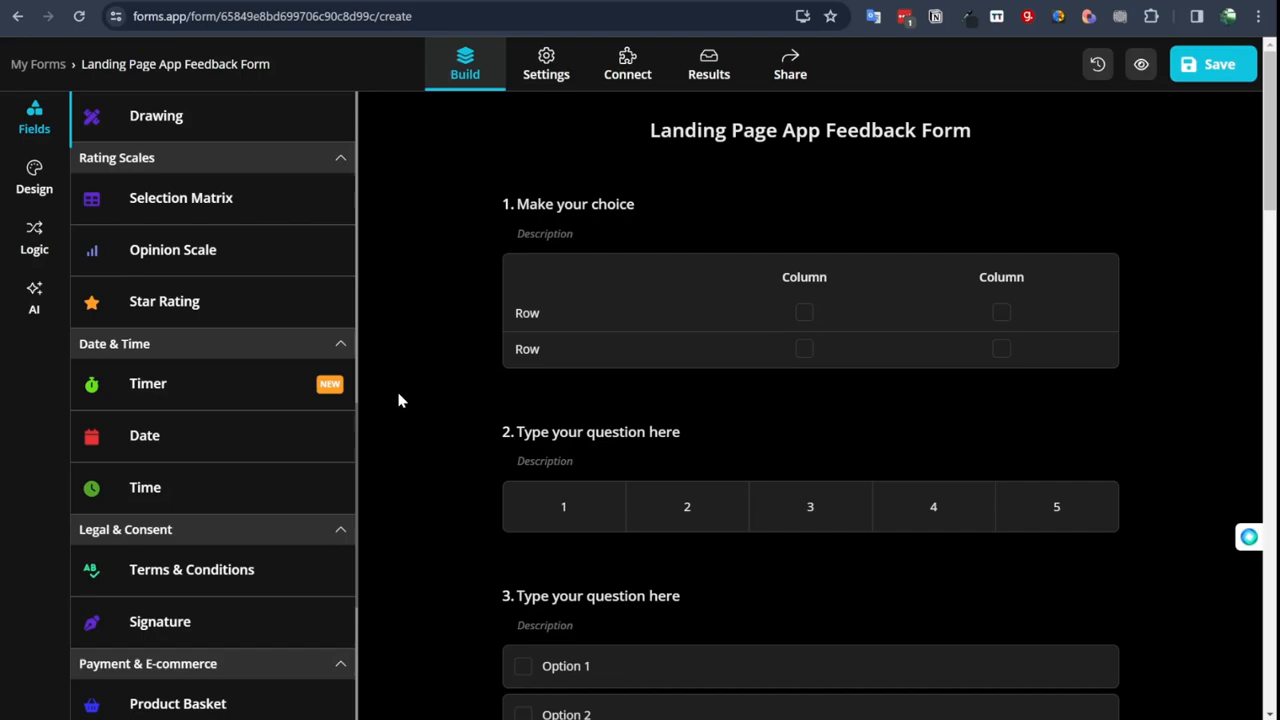
pyautogui.moveTo(259, 387)
pyautogui.mouseDown()
pyautogui.moveTo(508, 394)
pyautogui.moveTo(389, 400)
pyautogui.moveTo(283, 383)
pyautogui.mouseUp()
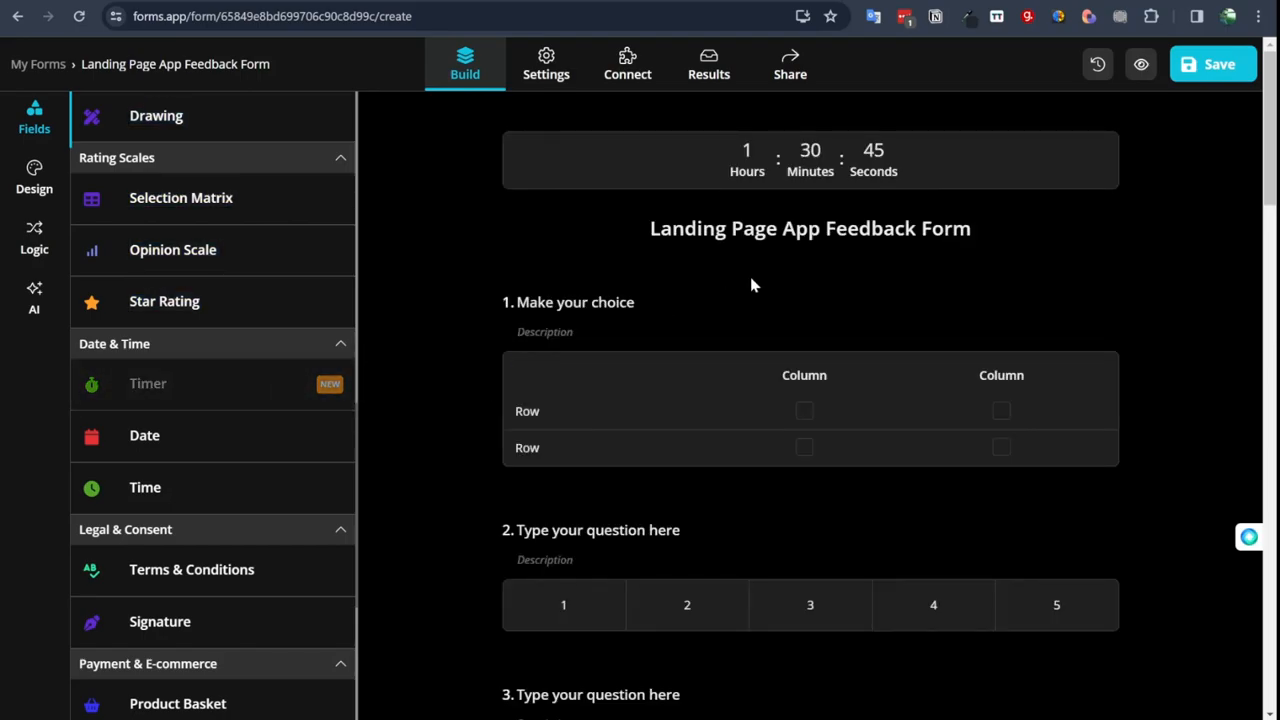
pyautogui.click(752, 162)
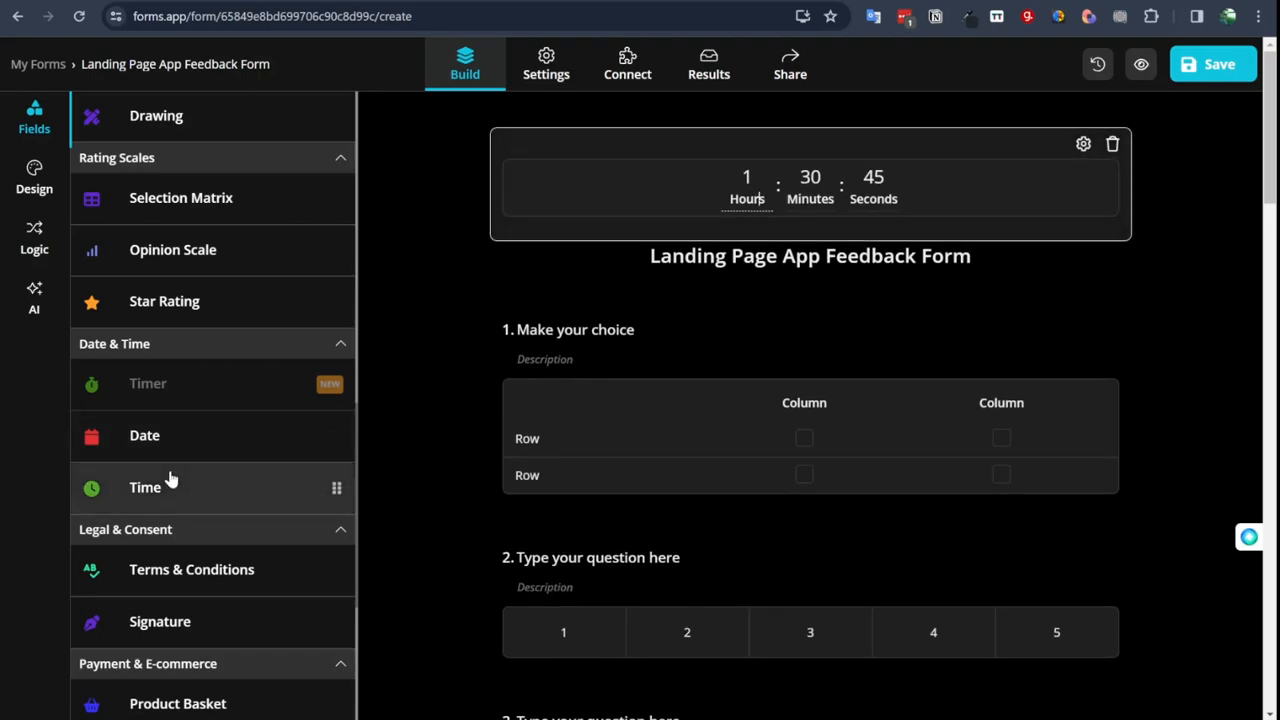
# Step: Add a Product Basket field as the first question, above the selection matrix
pyautogui.scroll(-2, 170, 480)
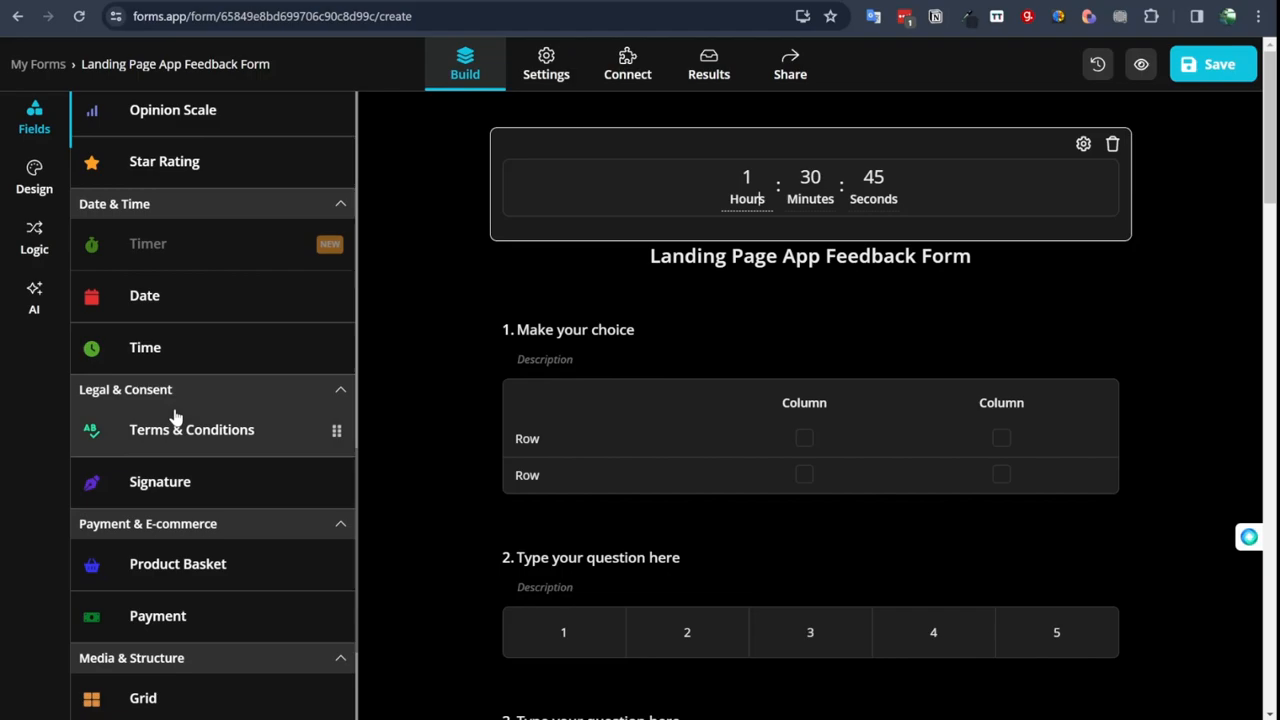
pyautogui.scroll(-3, 223, 517)
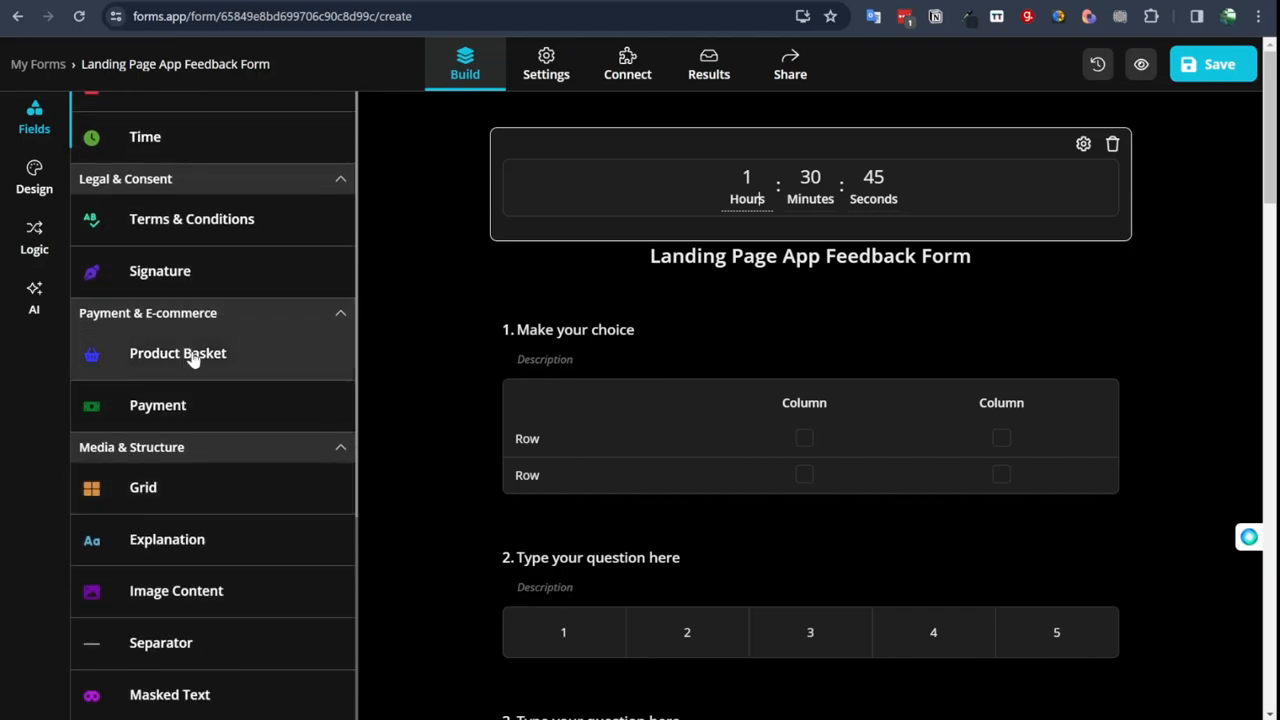
pyautogui.moveTo(193, 360); pyautogui.dragTo(807, 360)
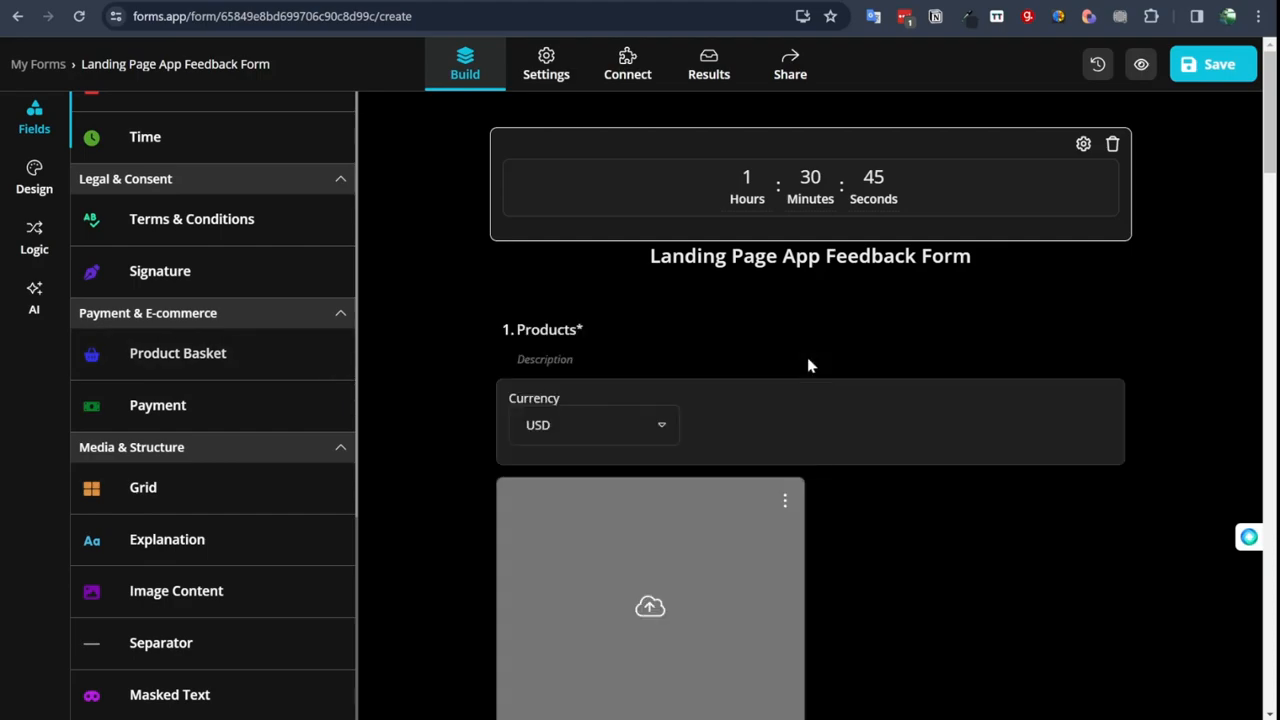
pyautogui.scroll(-1, 807, 365)
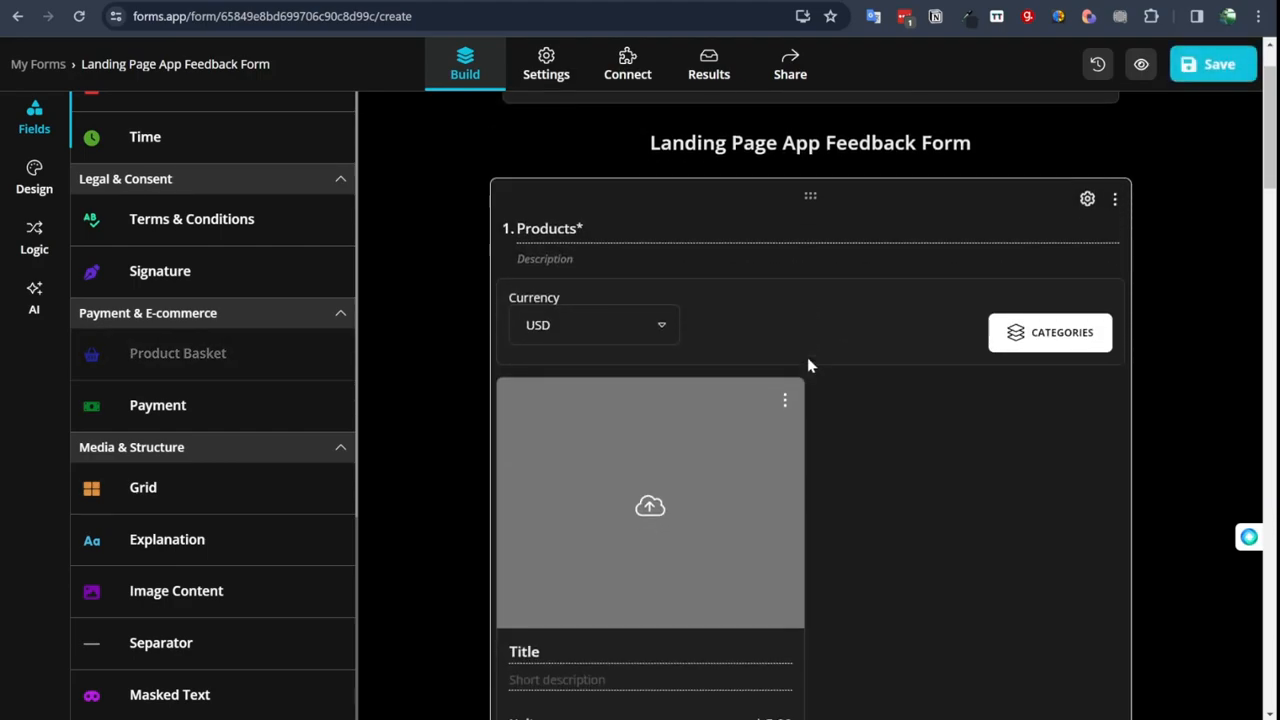
pyautogui.scroll(-1, 808, 367)
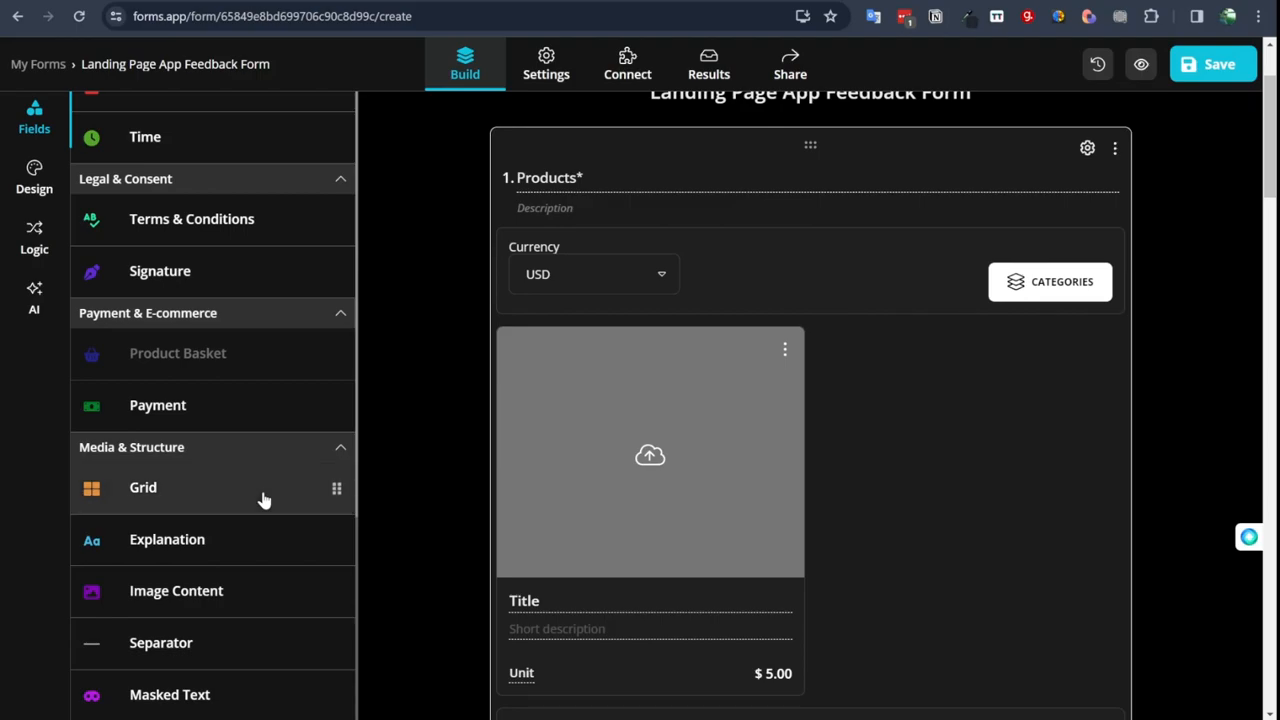
# Step: Insert an Image Content block between the form title and the Products question, leaving it deselected
pyautogui.moveTo(200, 590); pyautogui.dragTo(723, 206)
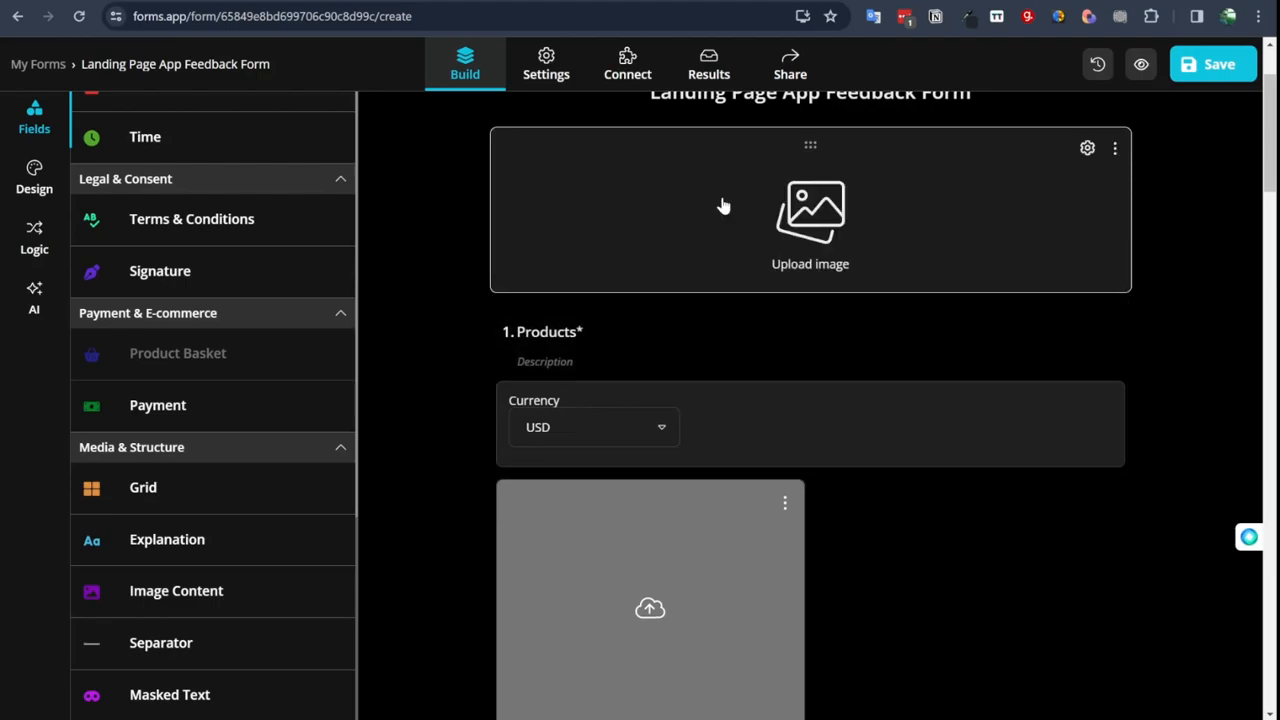
pyautogui.scroll(8, 234, 494)
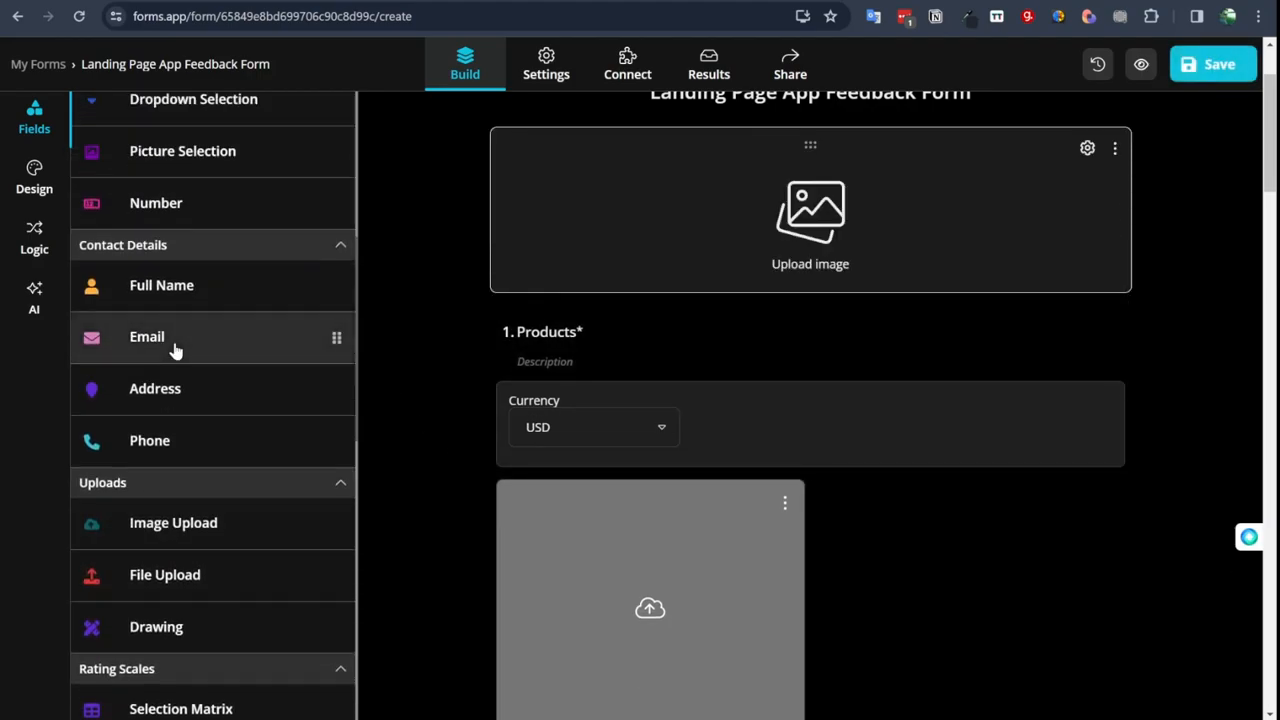
pyautogui.scroll(2, 697, 373)
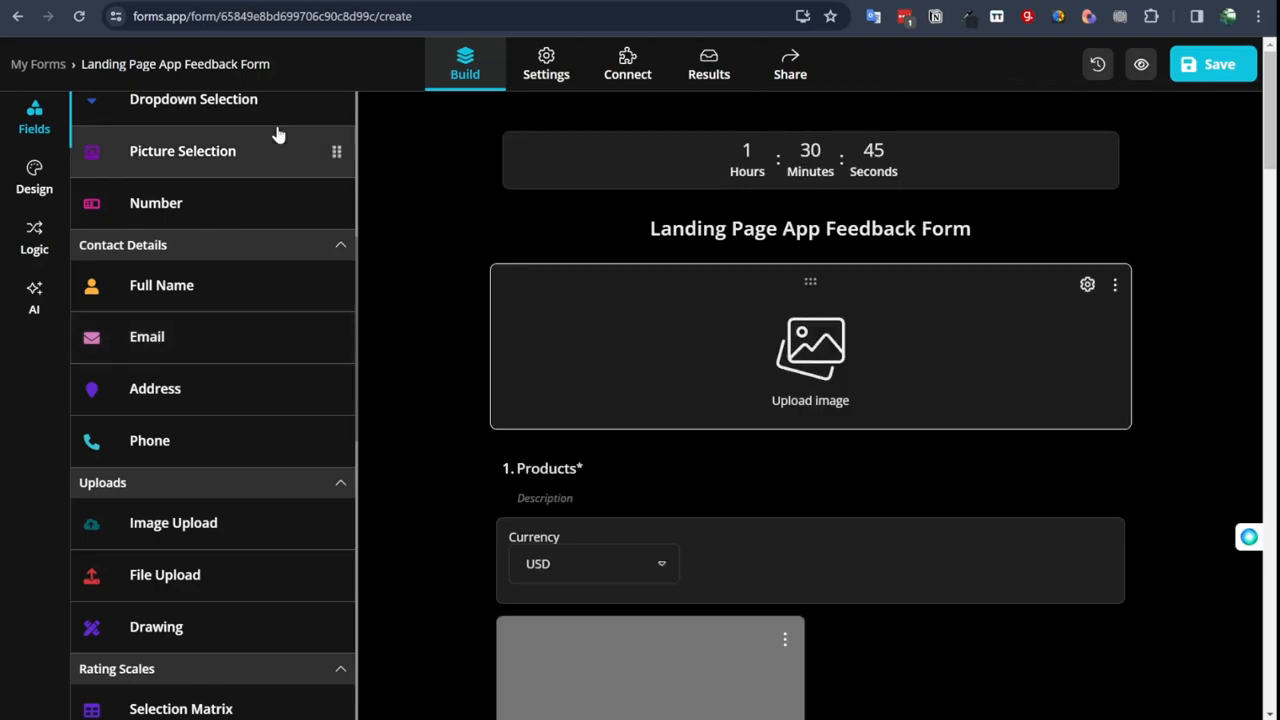
pyautogui.click(420, 389)
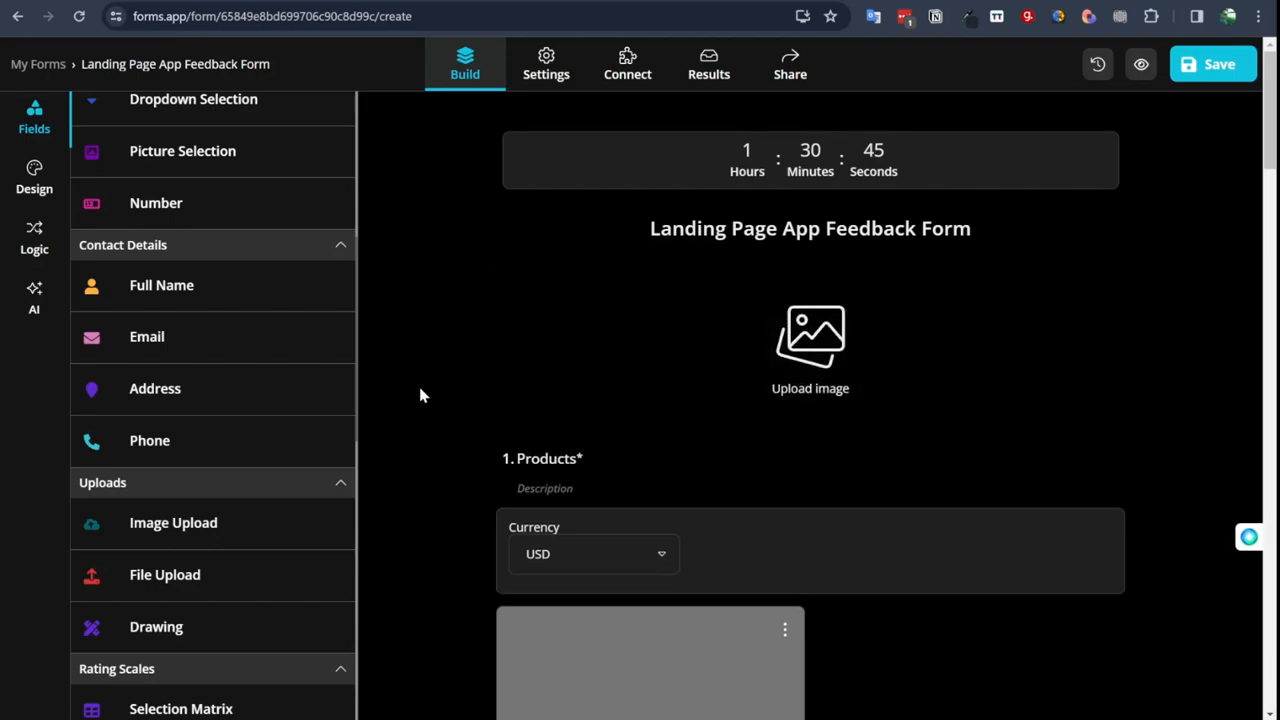